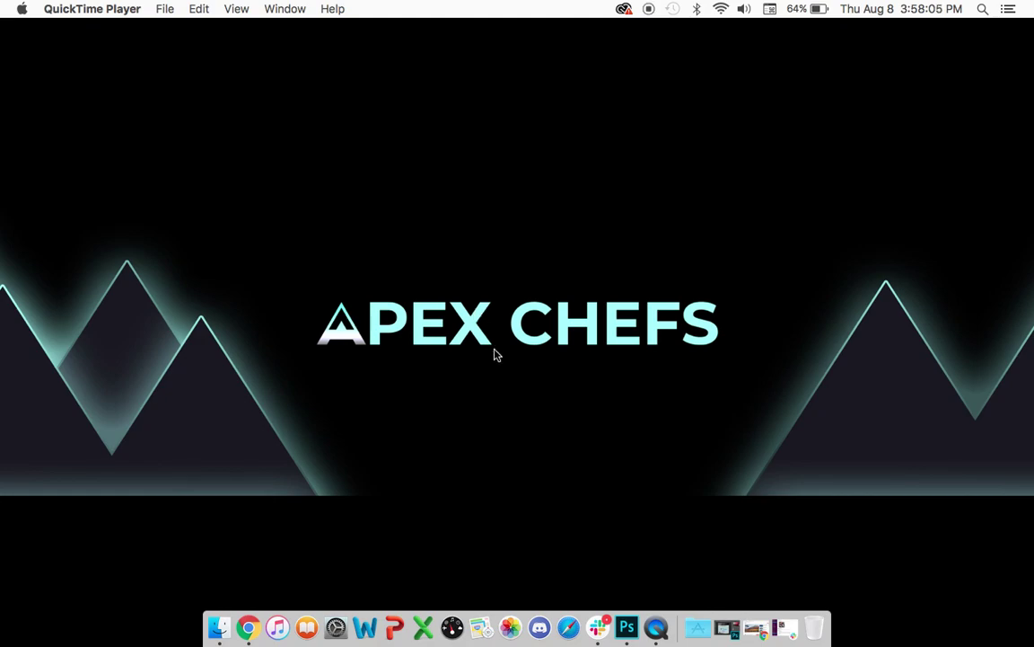
- Switch to Slack, then reposition and slightly widen its window on the desktop
click(597, 626)
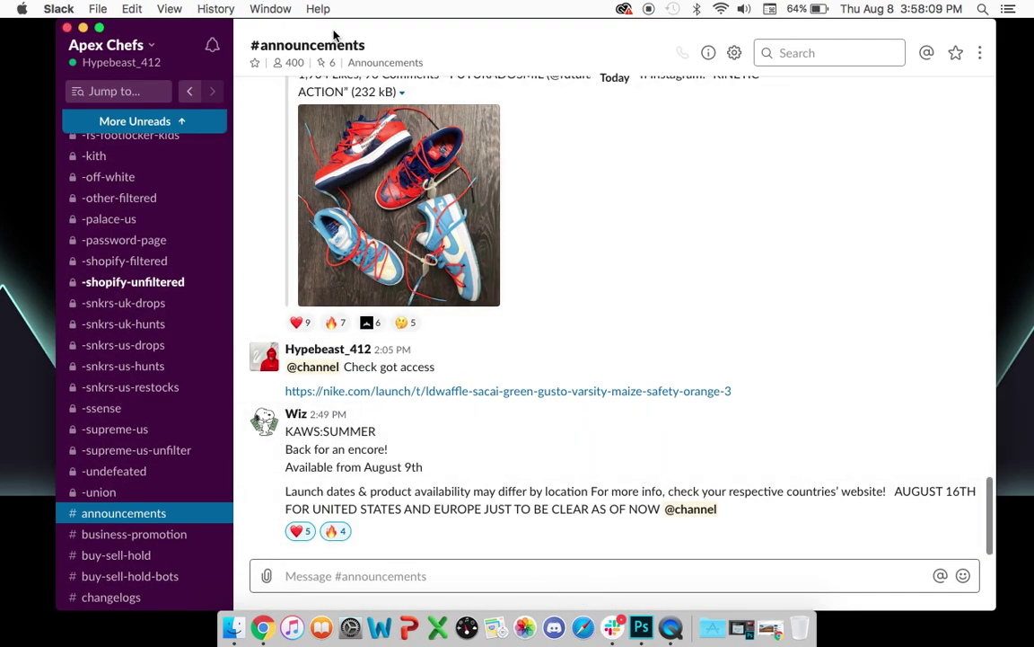
drag(333, 32, 320, 29)
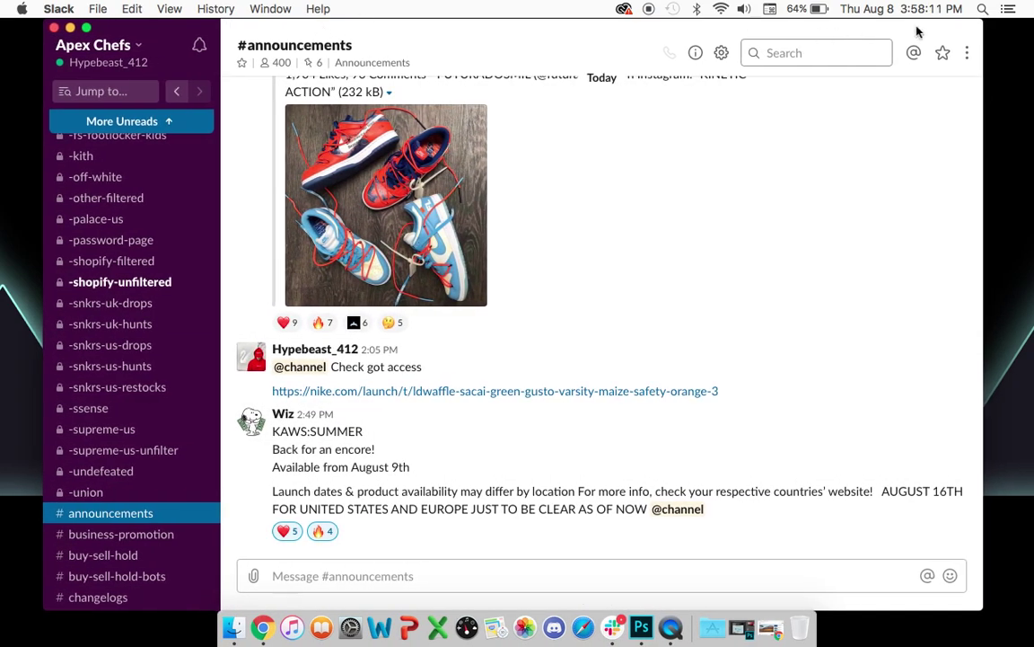
drag(983, 32, 997, 33)
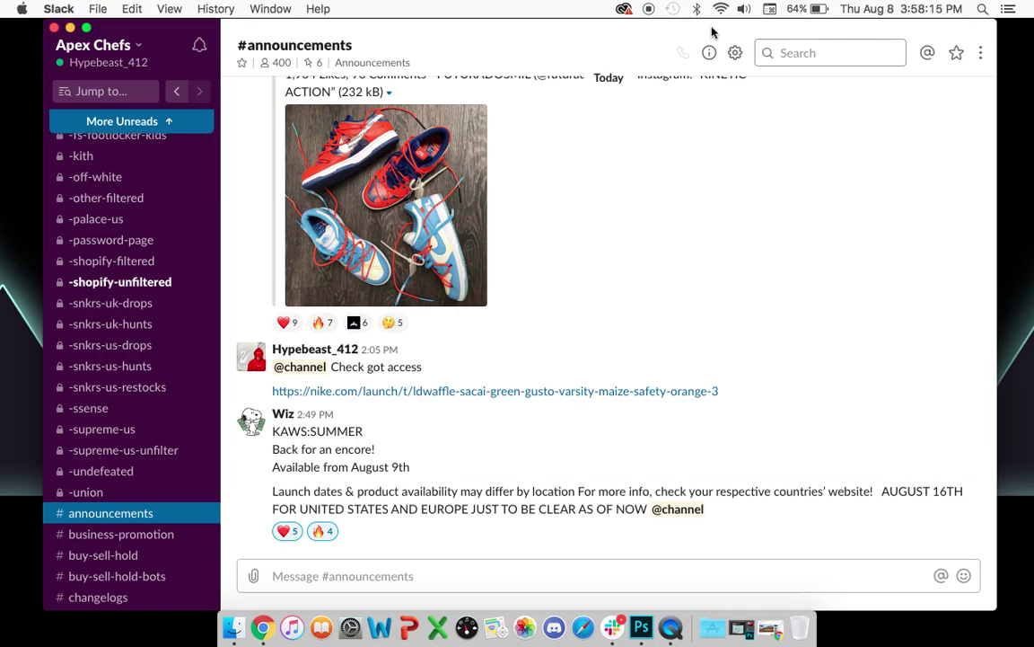
drag(713, 32, 709, 33)
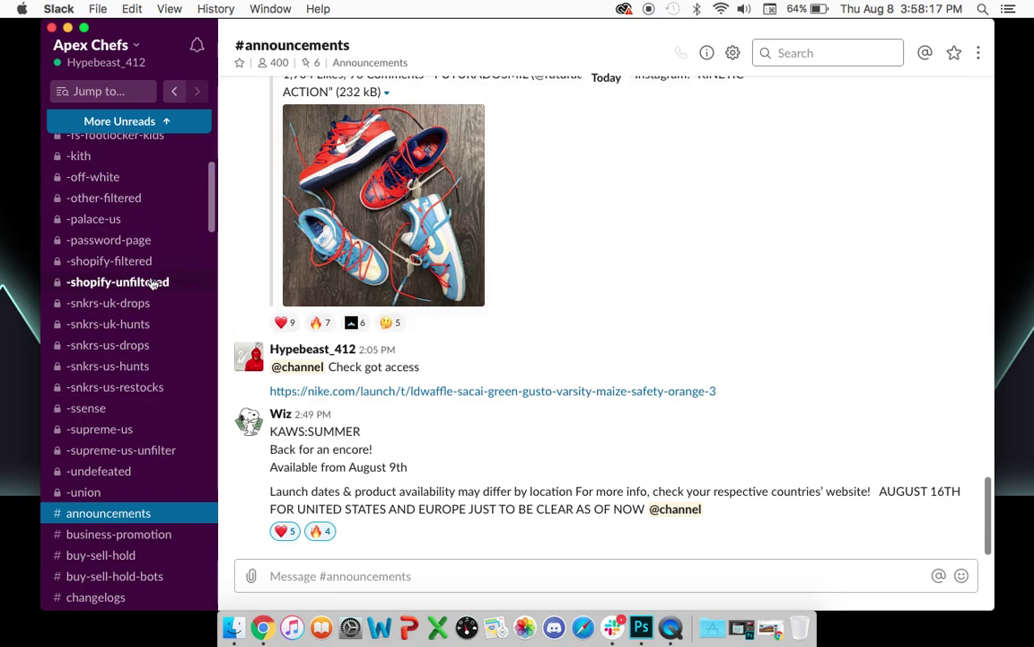
- Look over the beginning of the channel list and check the Apex Chefs workspace menu
scroll(153, 284, up, 5)
scroll(152, 284, up, 10)
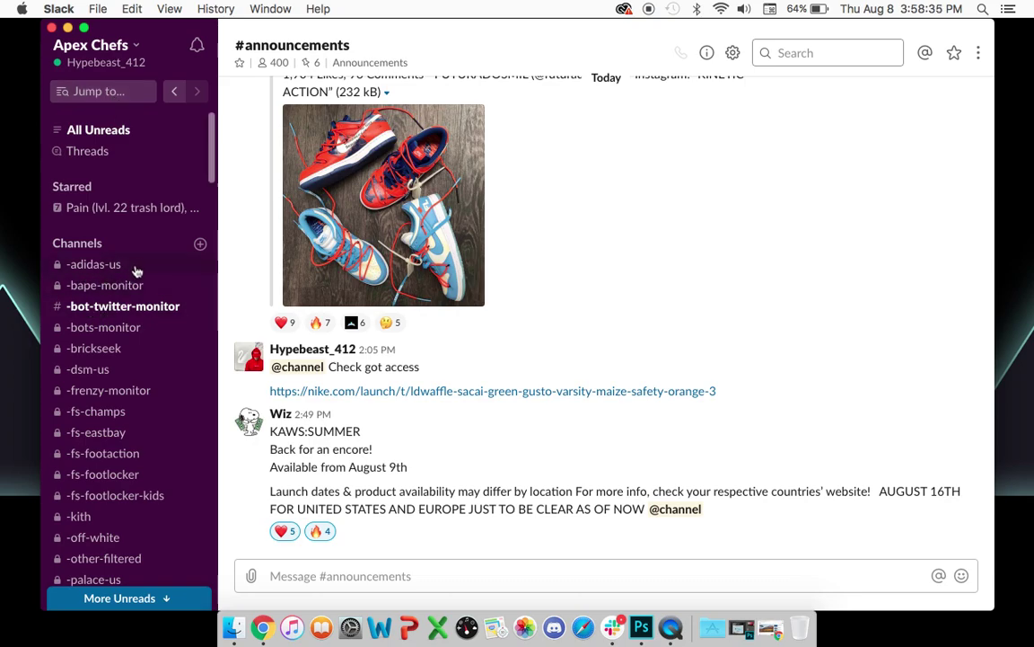
scroll(127, 282, down, 5)
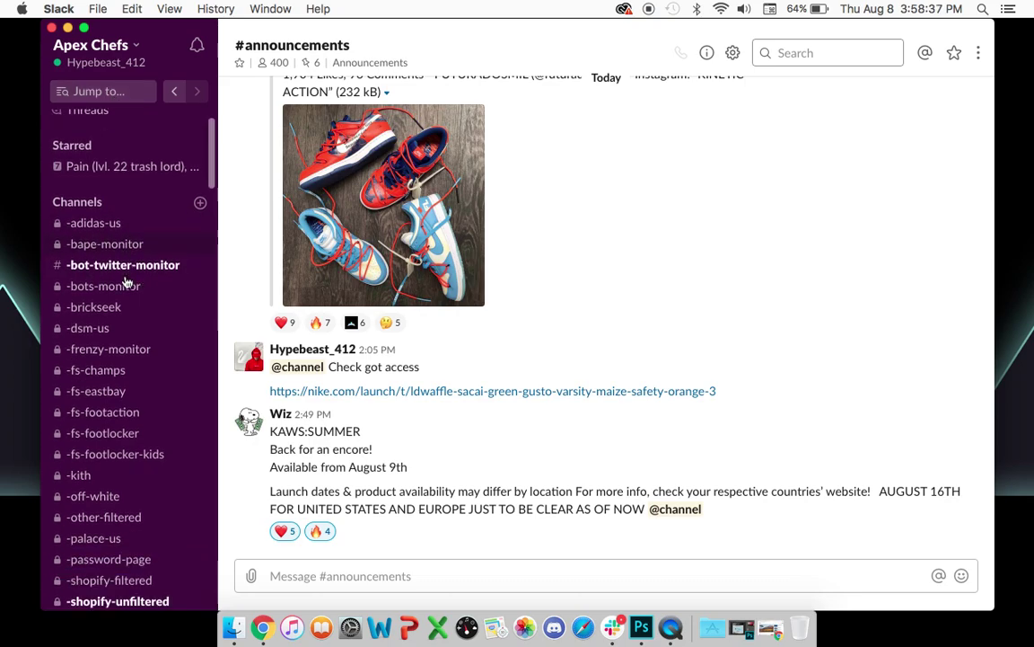
scroll(126, 282, up, 5)
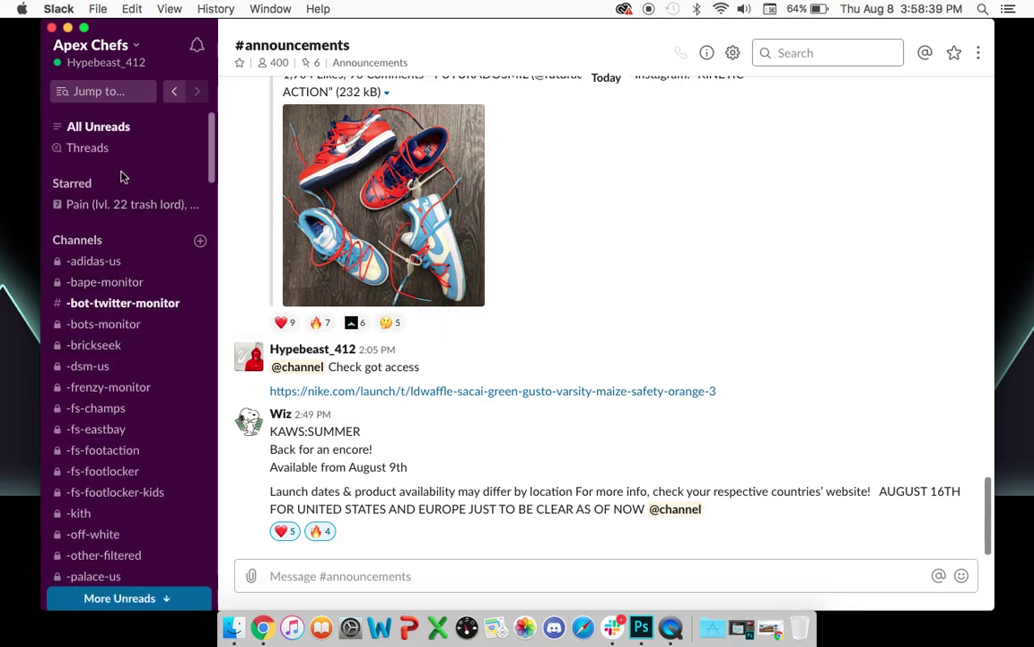
scroll(104, 195, down, 1)
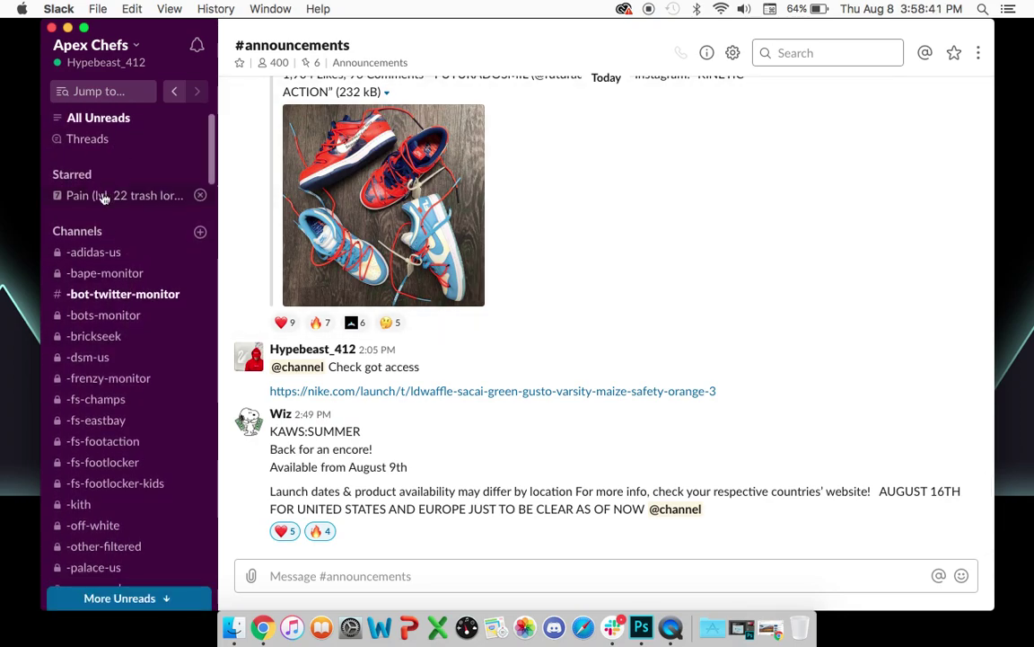
click(123, 55)
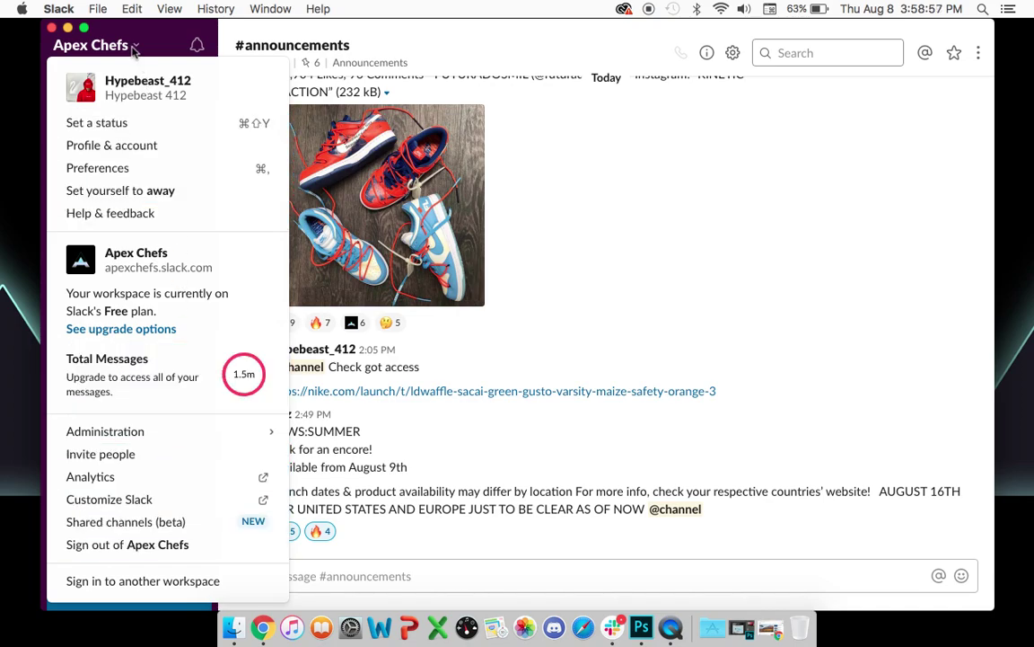
click(133, 52)
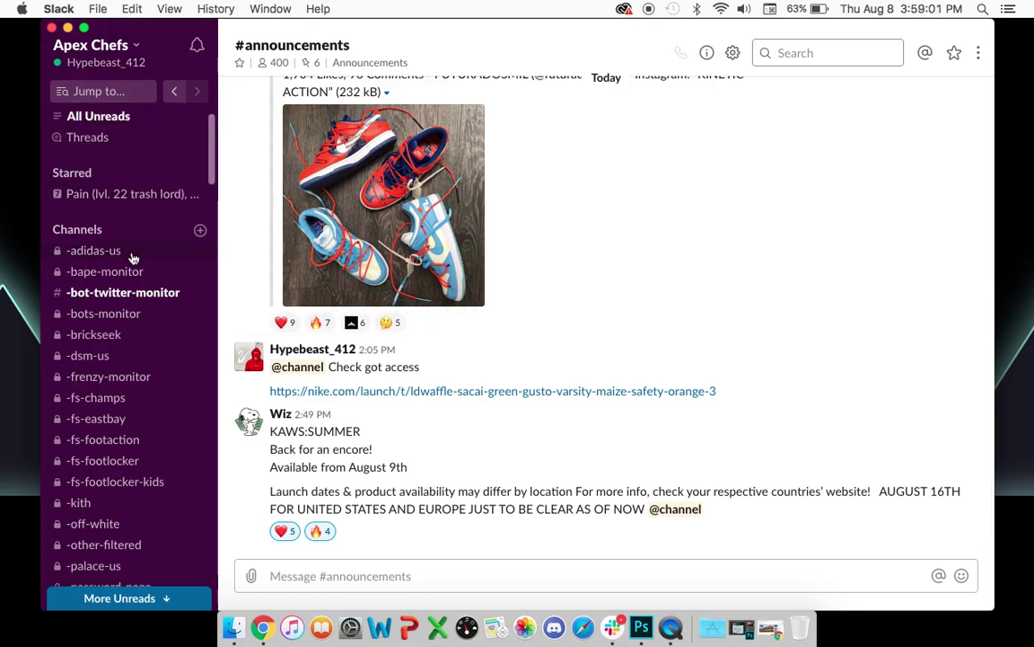
- Review the monitor channels in the channel list, from -adidas-us down to the general channels
scroll(132, 261, down, 3)
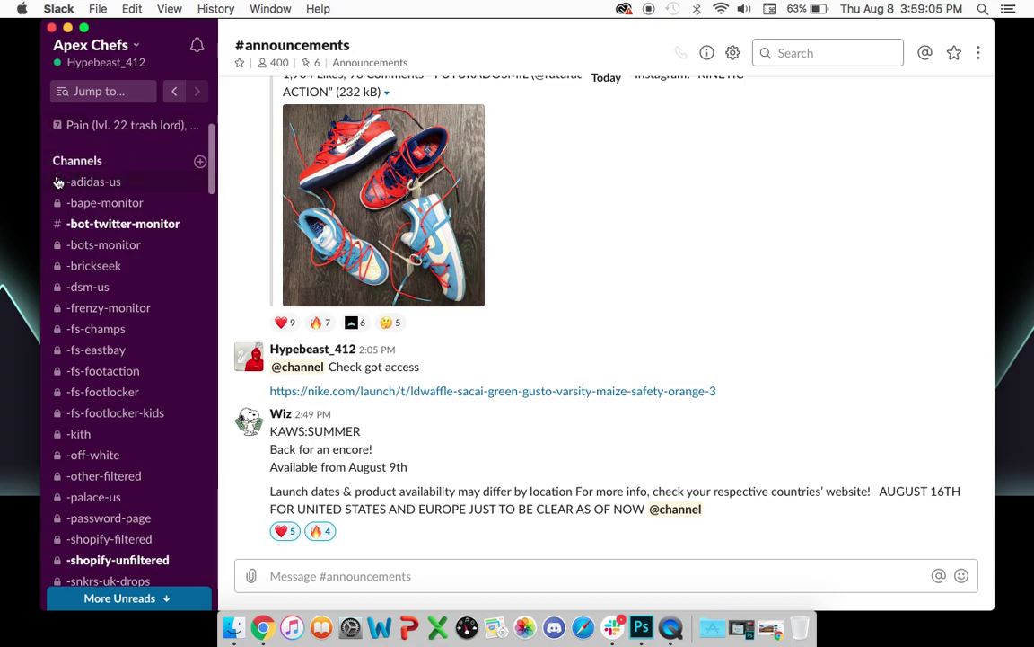
scroll(57, 199, down, 3)
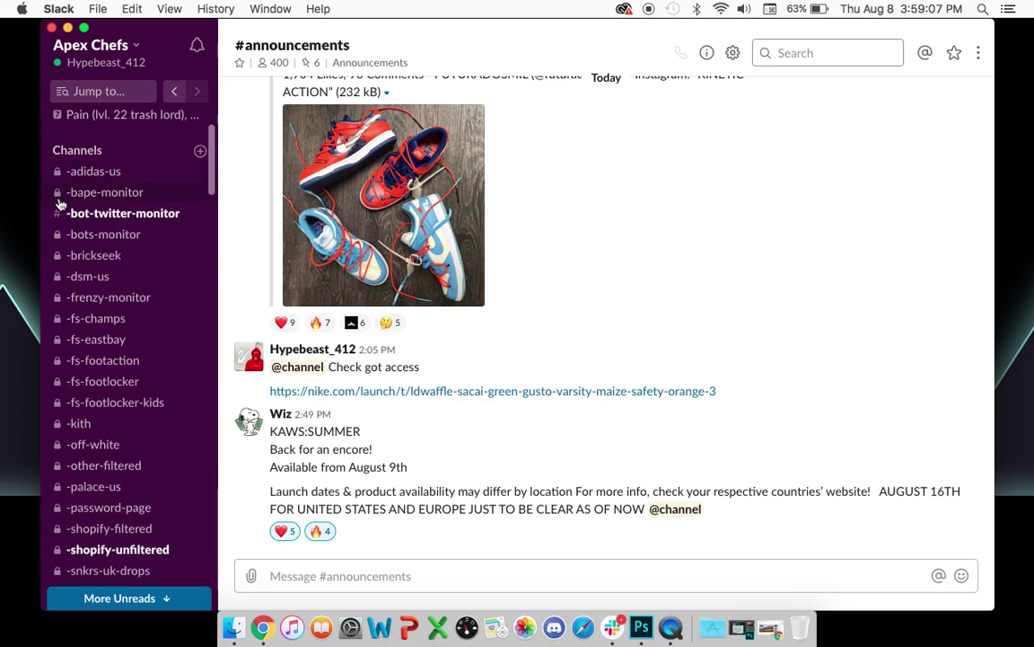
scroll(59, 203, down, 8)
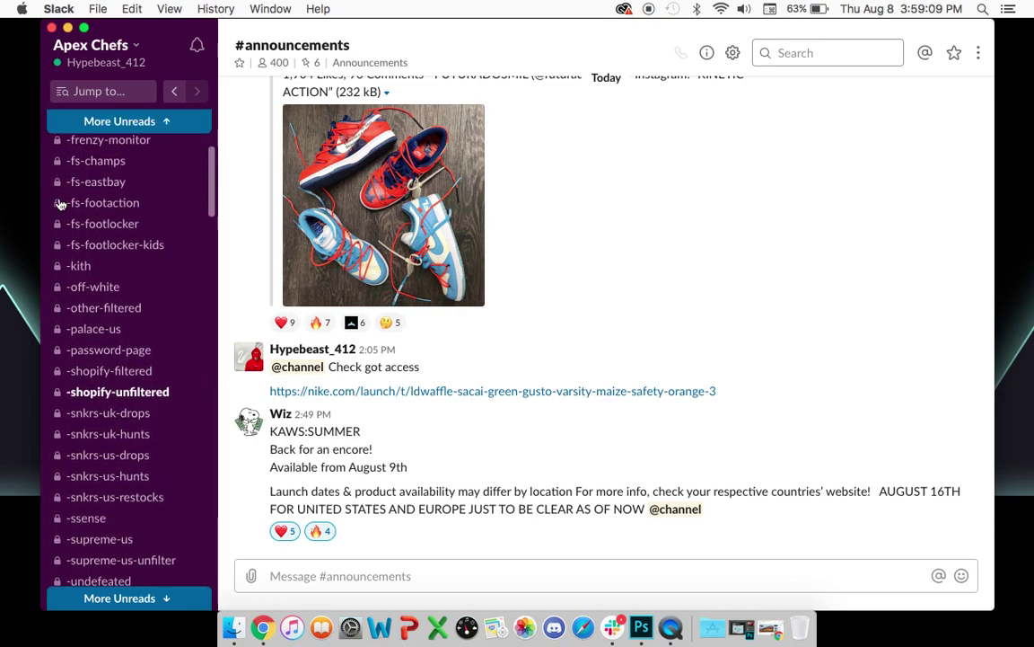
scroll(60, 203, down, 6)
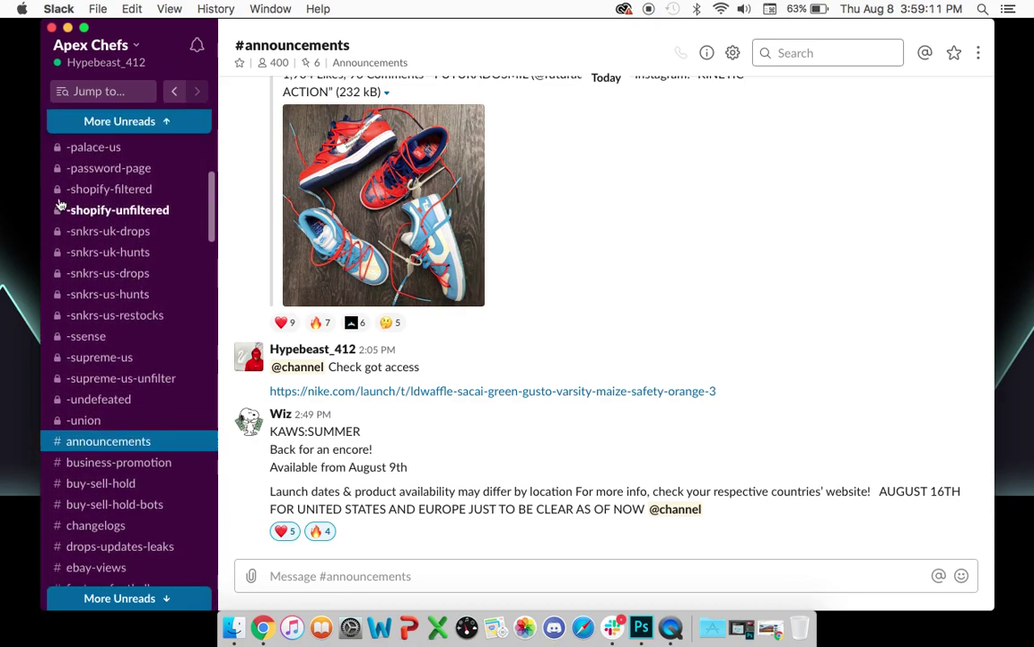
scroll(59, 204, down, 2)
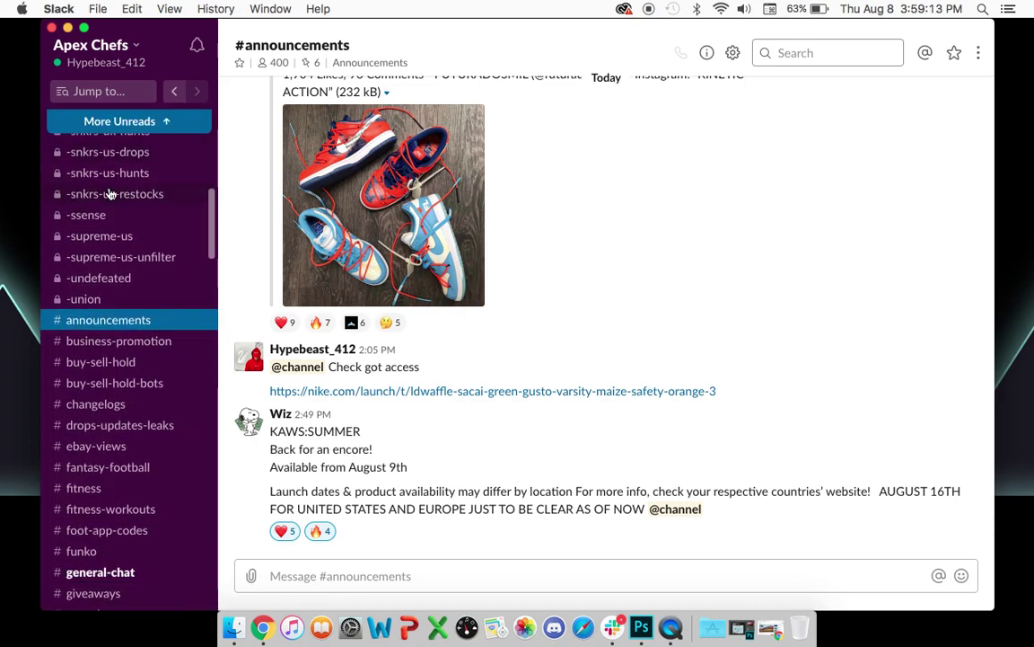
scroll(99, 202, up, 20)
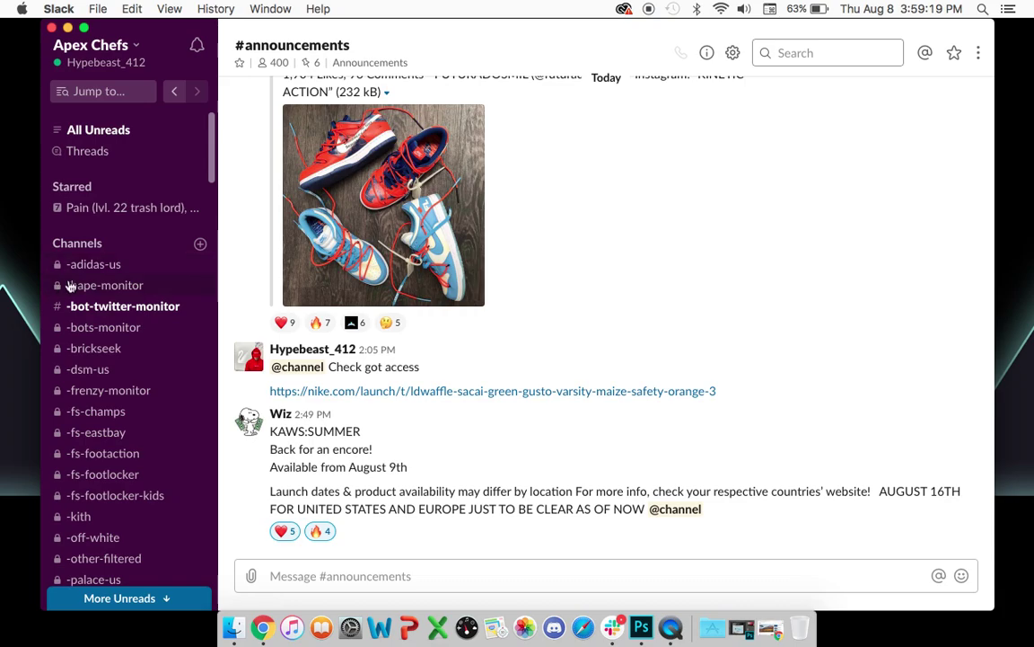
scroll(69, 271, down, 3)
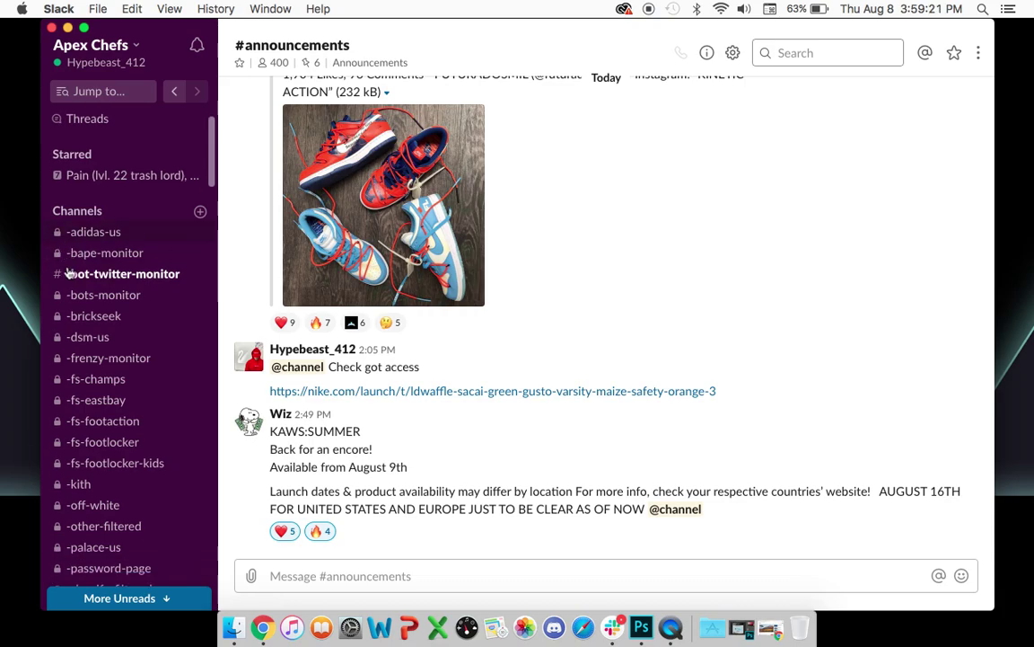
scroll(69, 271, down, 1)
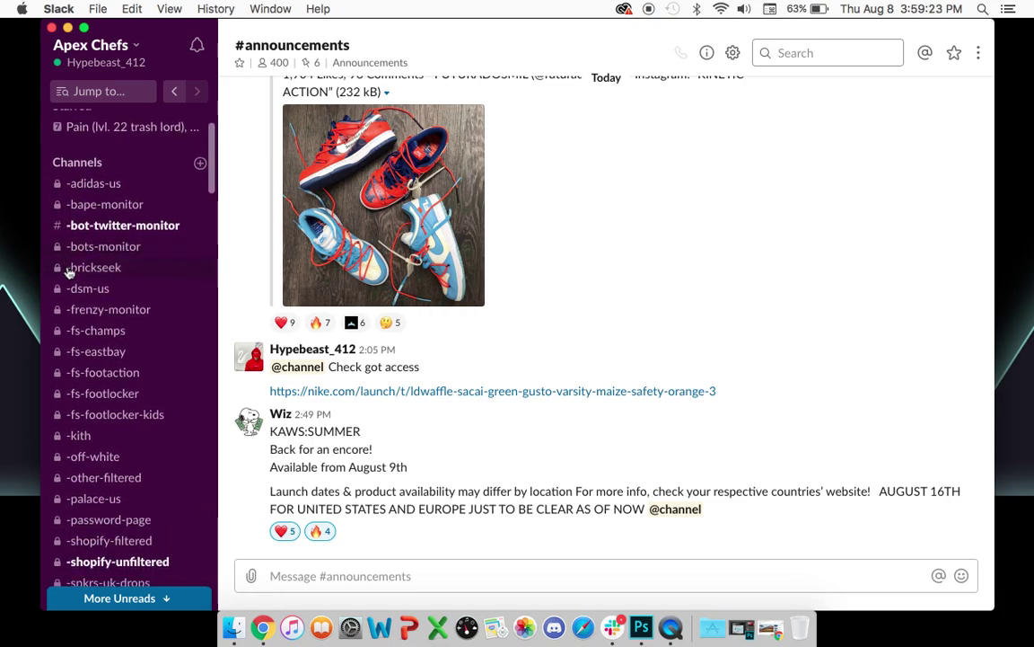
scroll(69, 272, down, 1)
scroll(69, 271, up, 3)
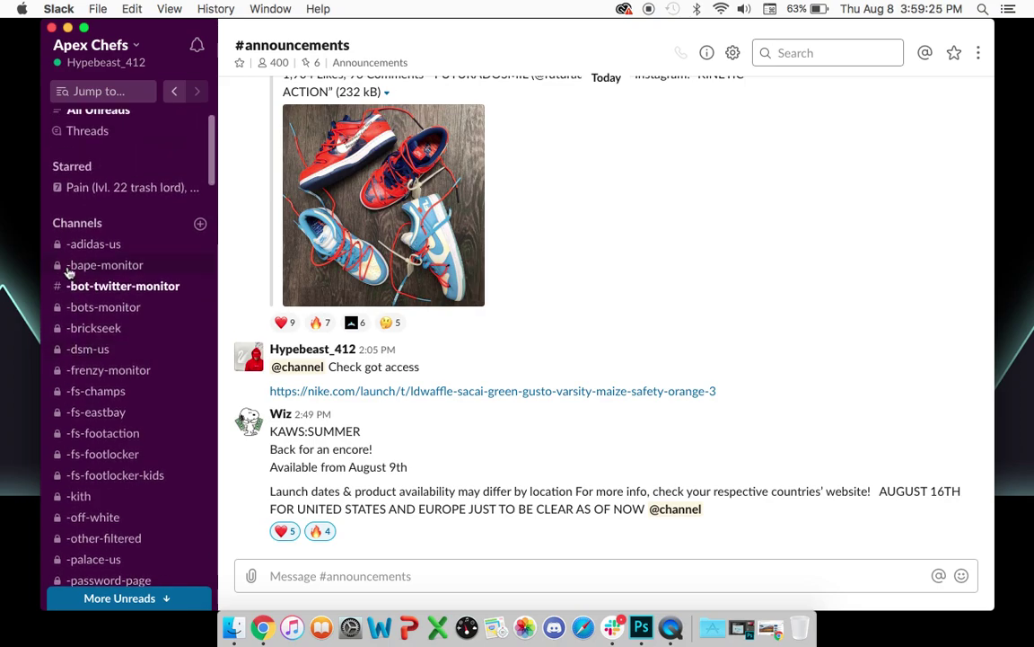
- Open the -adidas-us channel and survey the remaining channels down to the direct messages
click(127, 247)
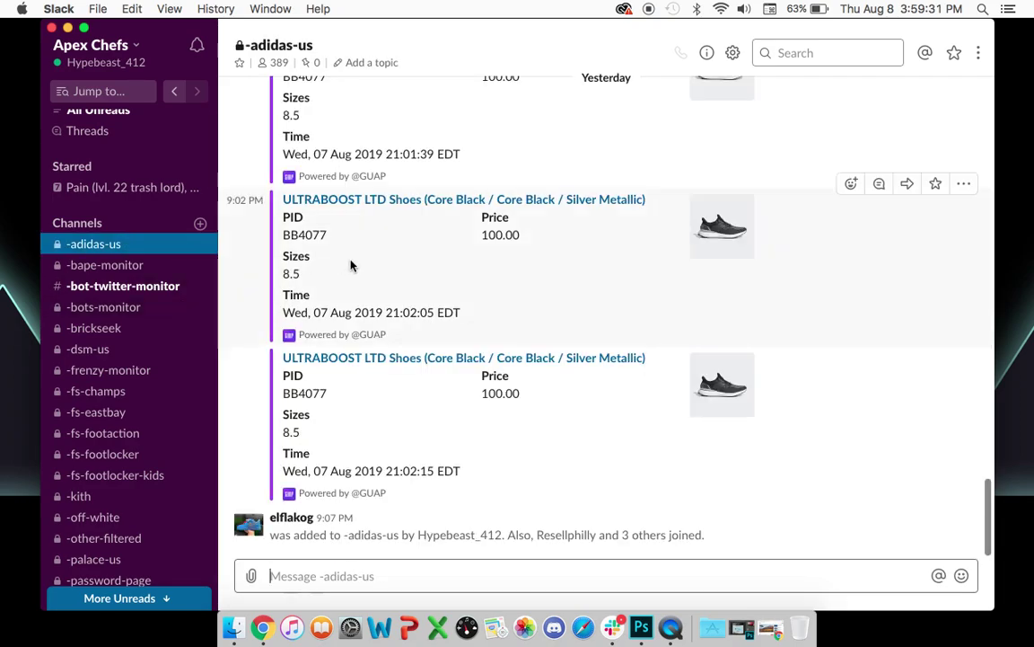
scroll(141, 301, down, 2)
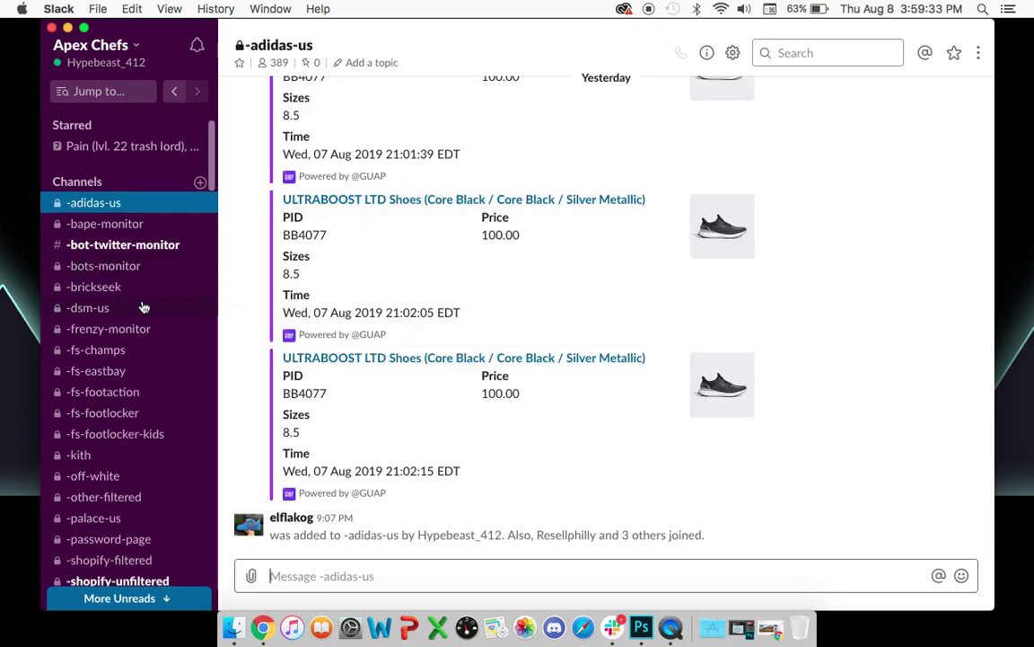
scroll(142, 307, down, 15)
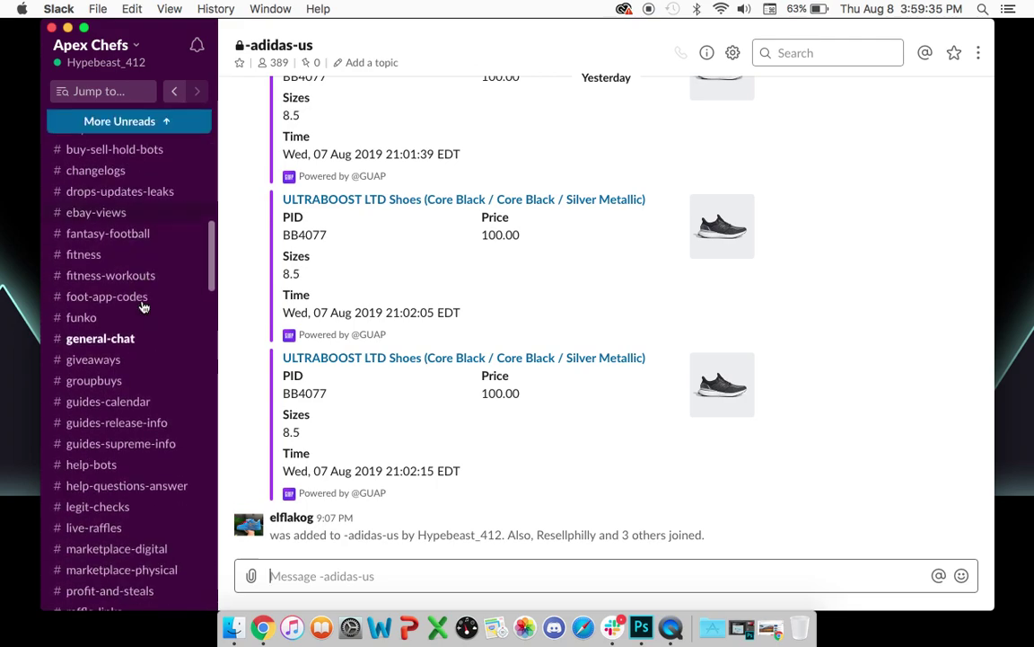
scroll(142, 307, down, 15)
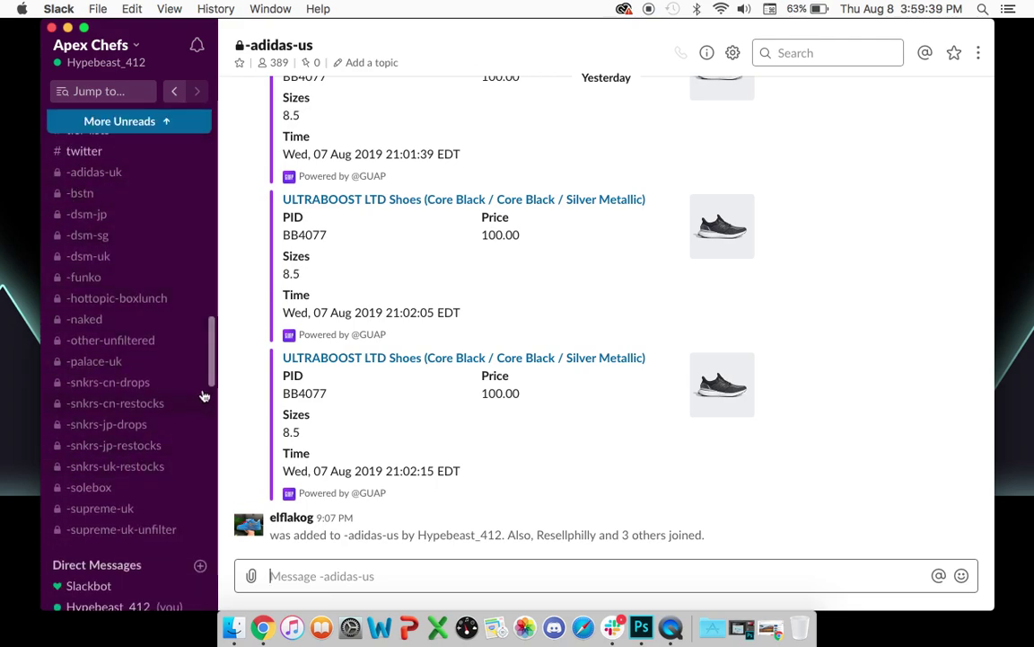
scroll(164, 411, up, 10)
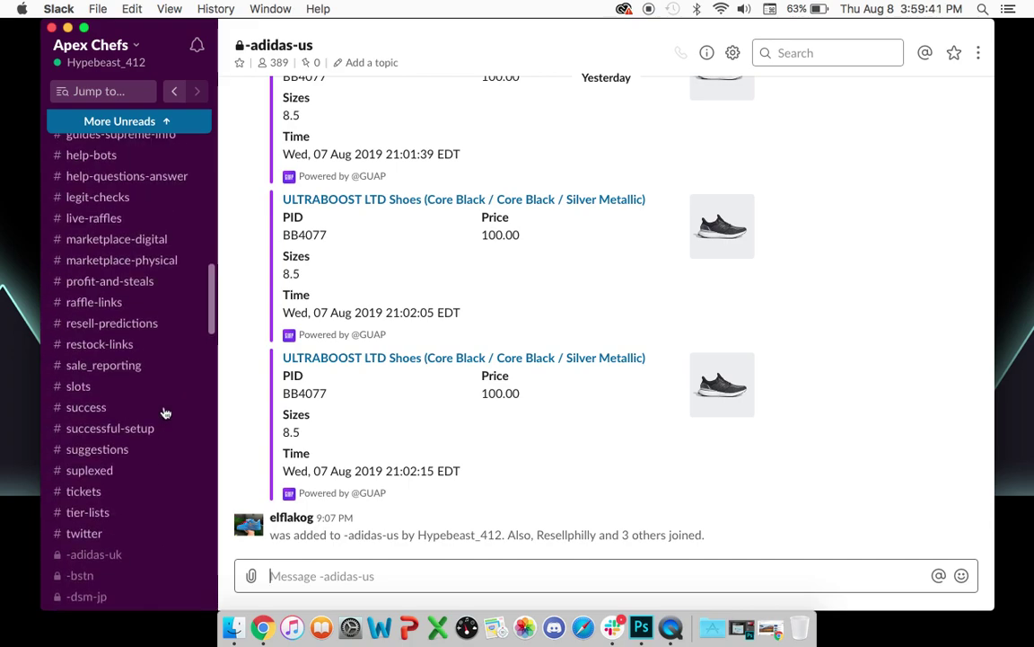
scroll(163, 411, up, 15)
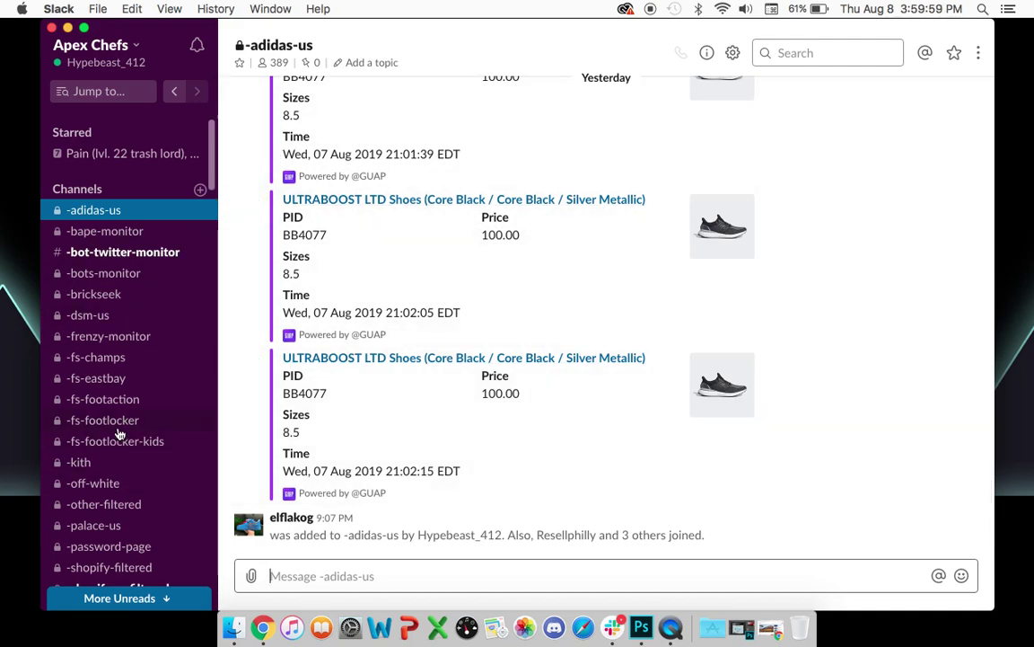
- Find the -shopify-filtered channel among the monitor channels and open it
scroll(117, 395, down, 2)
scroll(135, 467, down, 2)
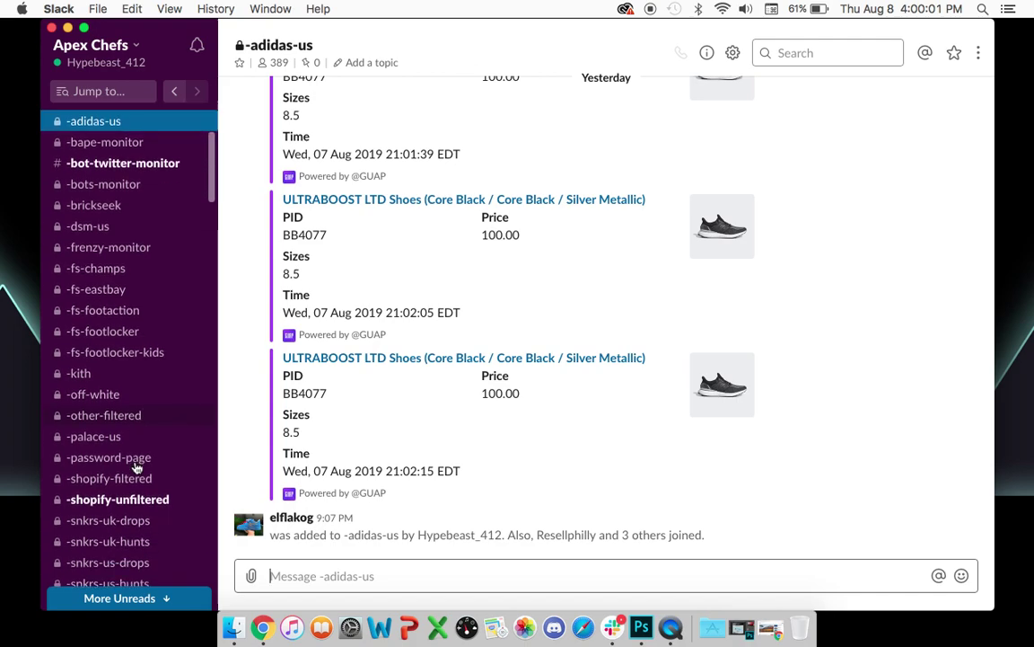
scroll(135, 467, up, 5)
scroll(135, 465, down, 5)
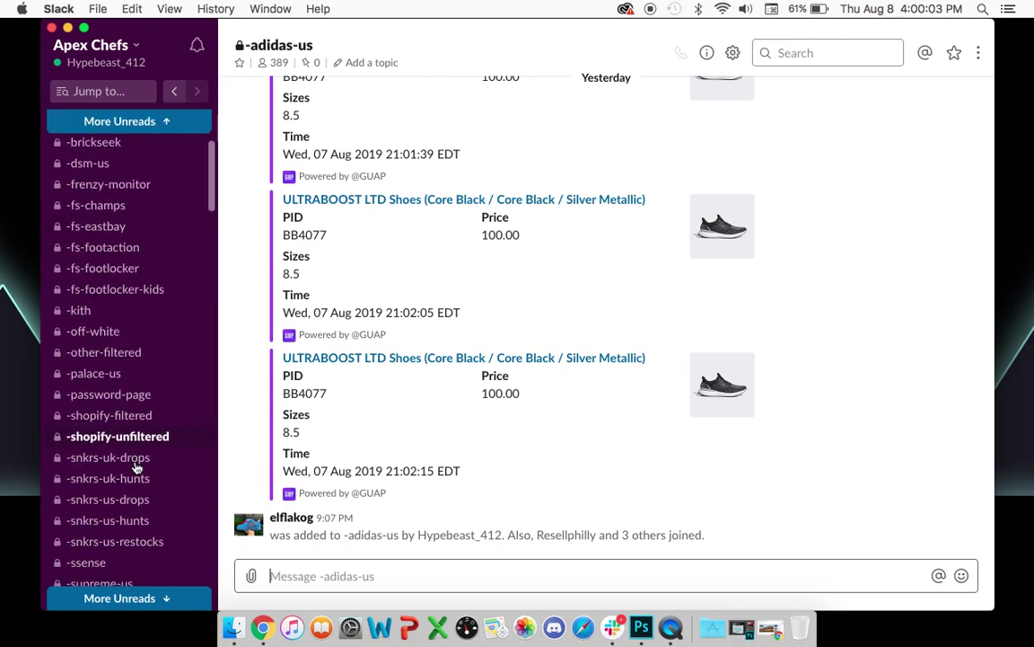
click(149, 417)
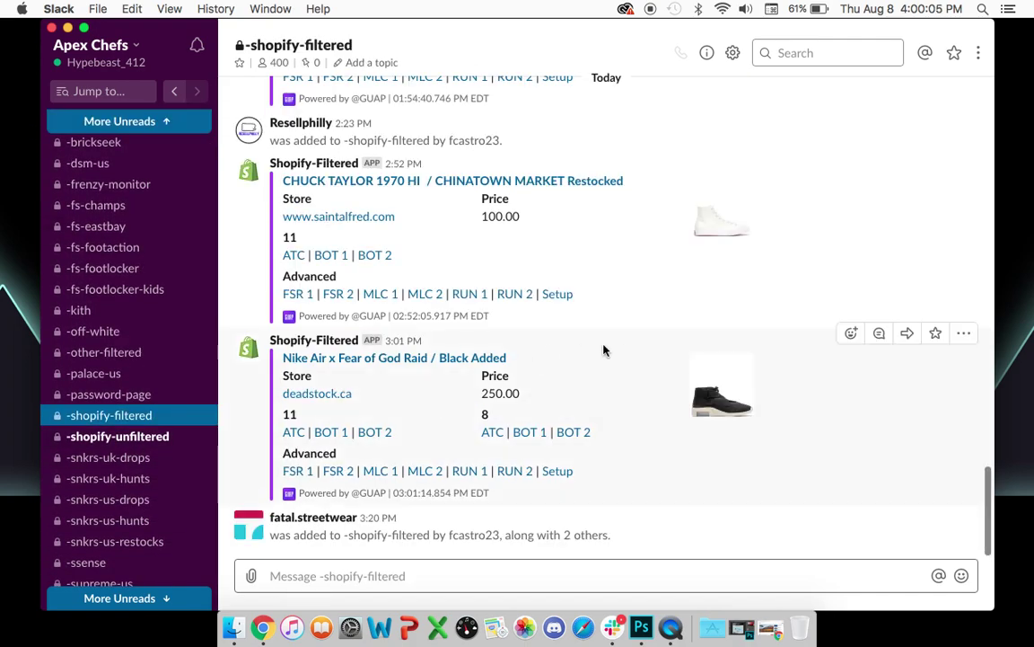
- Look through today's product posts in the -shopify-filtered channel, back to the Nike x ACW Vomero listings and down to the newest
scroll(604, 351, up, 5)
scroll(603, 351, up, 5)
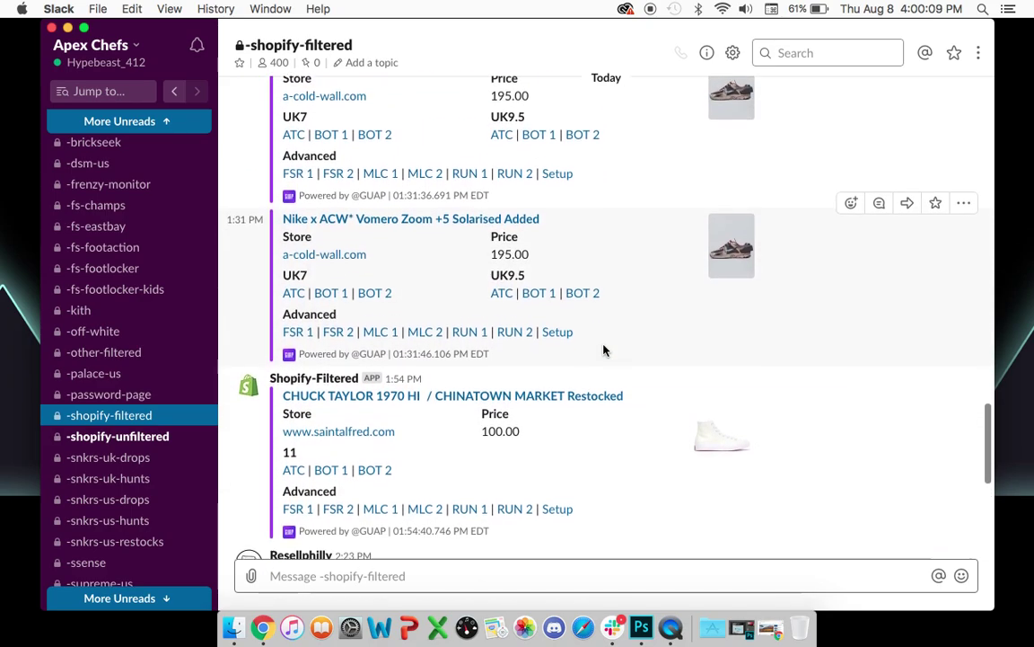
scroll(604, 350, up, 3)
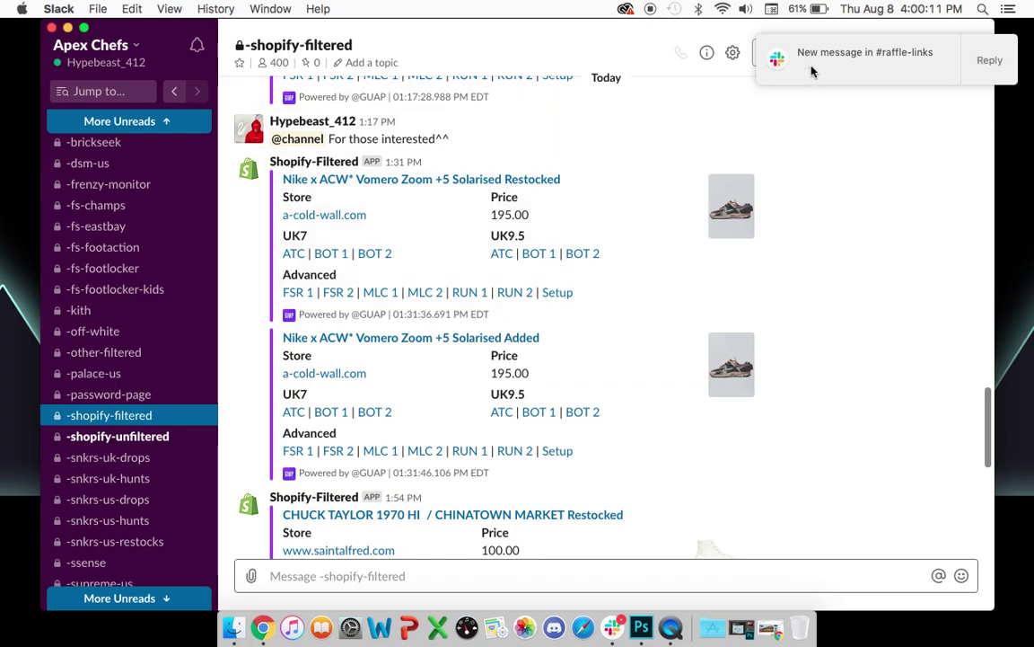
scroll(508, 340, up, 3)
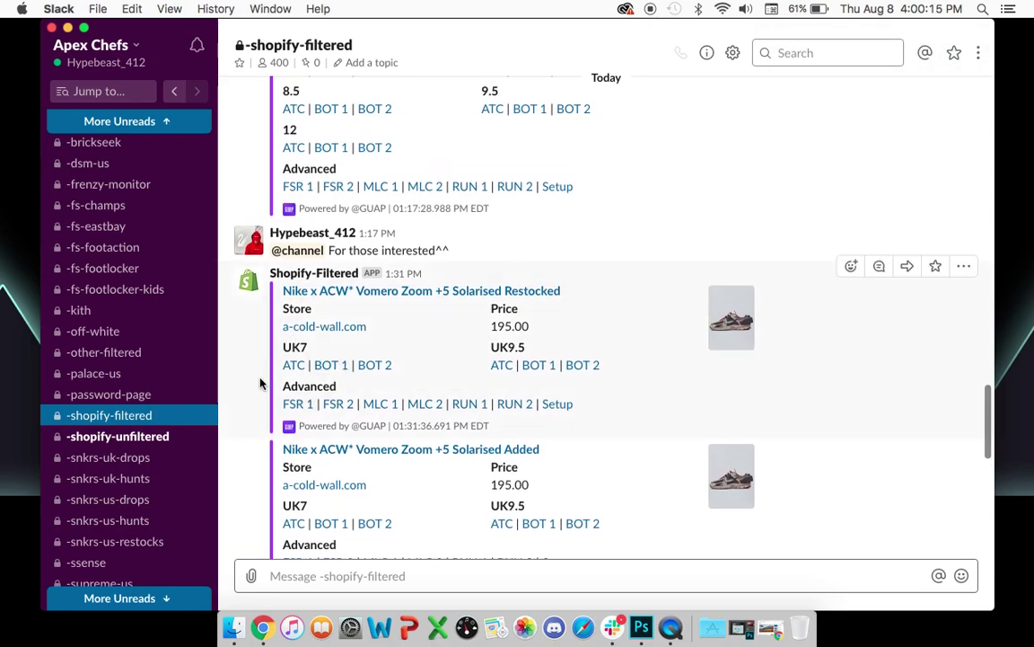
scroll(291, 378, down, 1)
scroll(296, 377, down, 10)
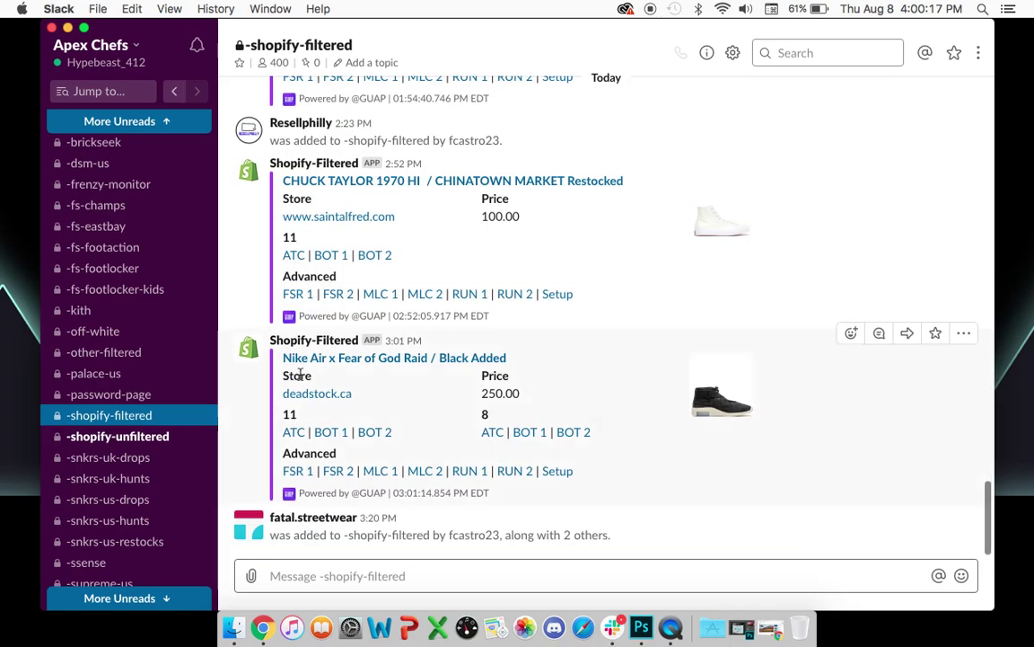
- Check the size 9.5 ATC link in the Converse x Chinatown Market Chuck 70 Low post, then minimize the browser
scroll(323, 427, up, 10)
scroll(323, 427, up, 5)
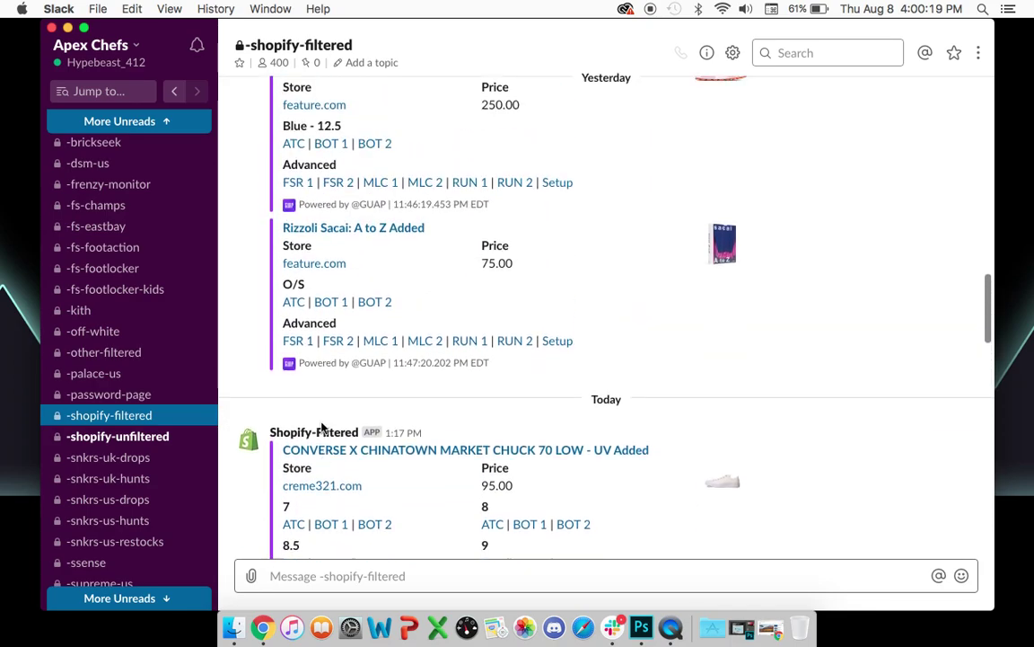
scroll(321, 422, down, 3)
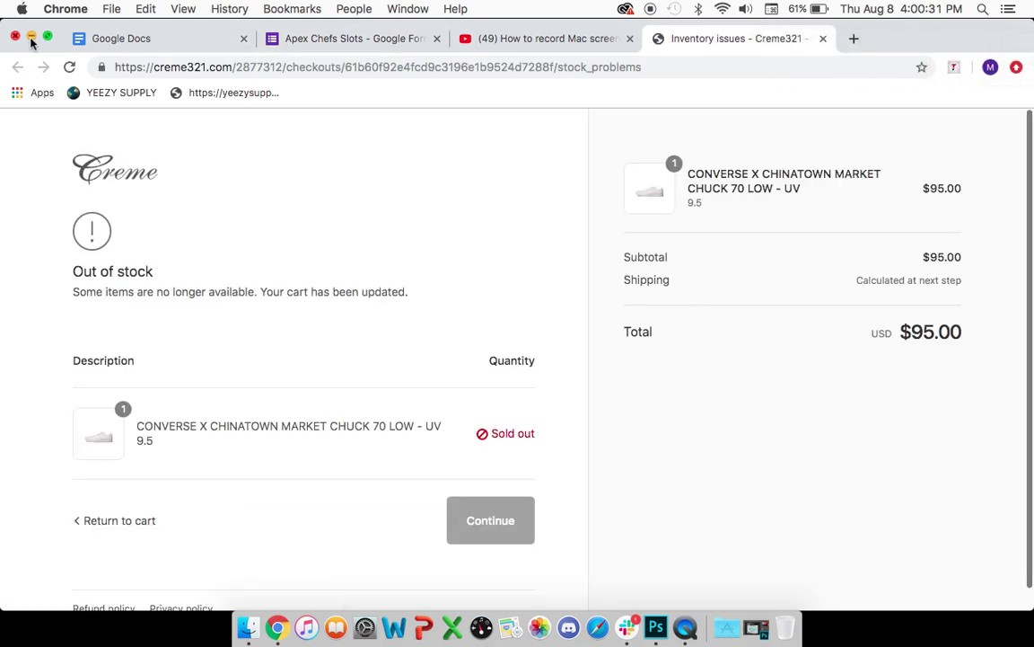
click(31, 38)
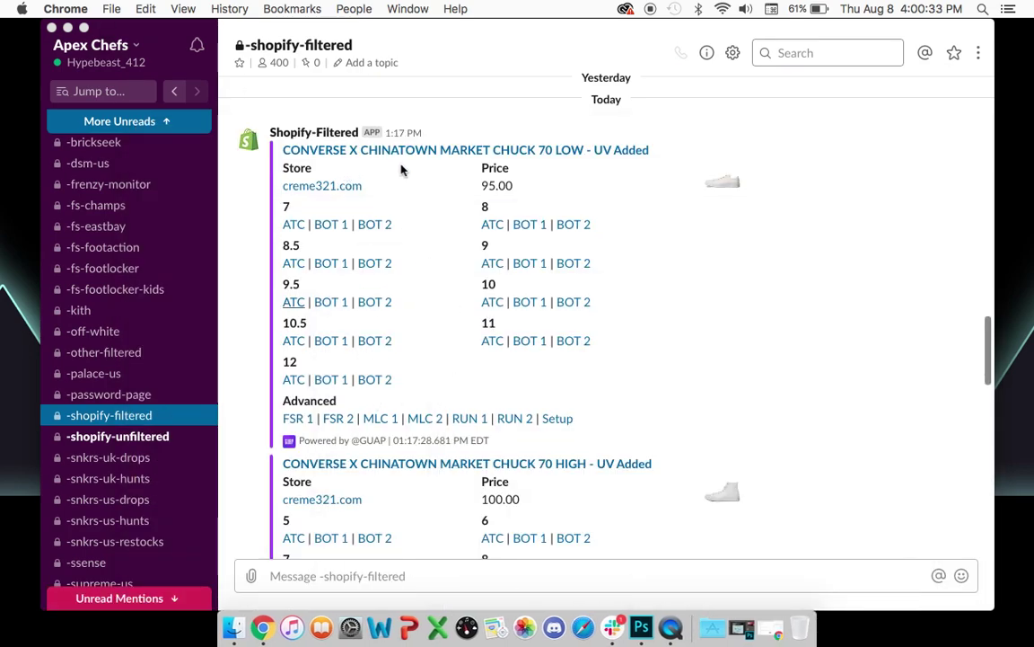
- Open the Setup link in the Chuck 70 Low post and look through the bot selection grid and the Autofill Settings form
click(568, 443)
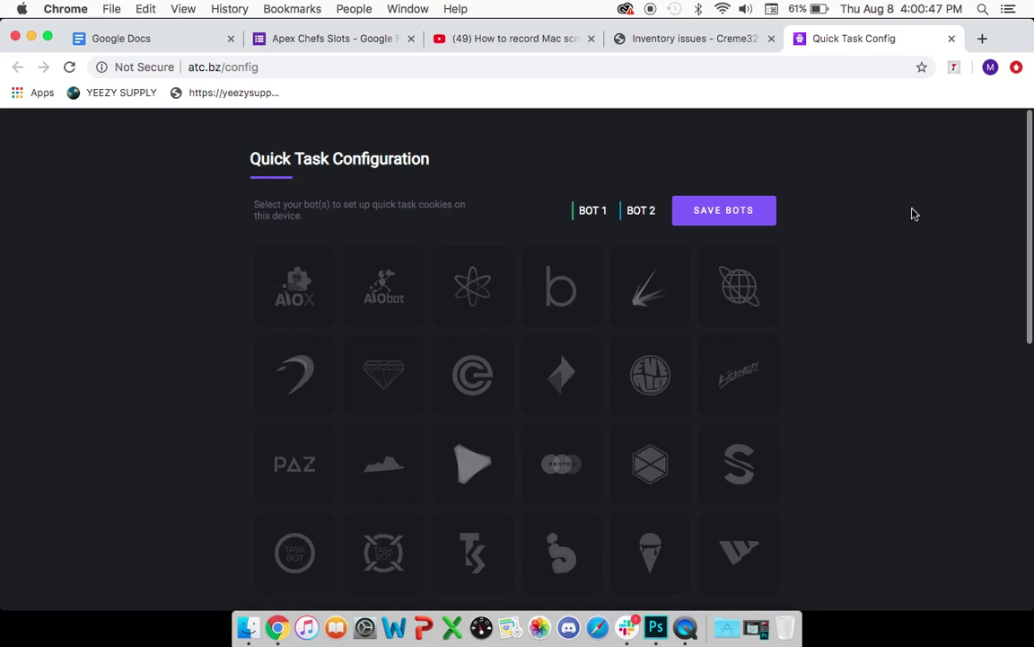
scroll(914, 213, down, 2)
scroll(914, 214, up, 2)
scroll(884, 238, down, 3)
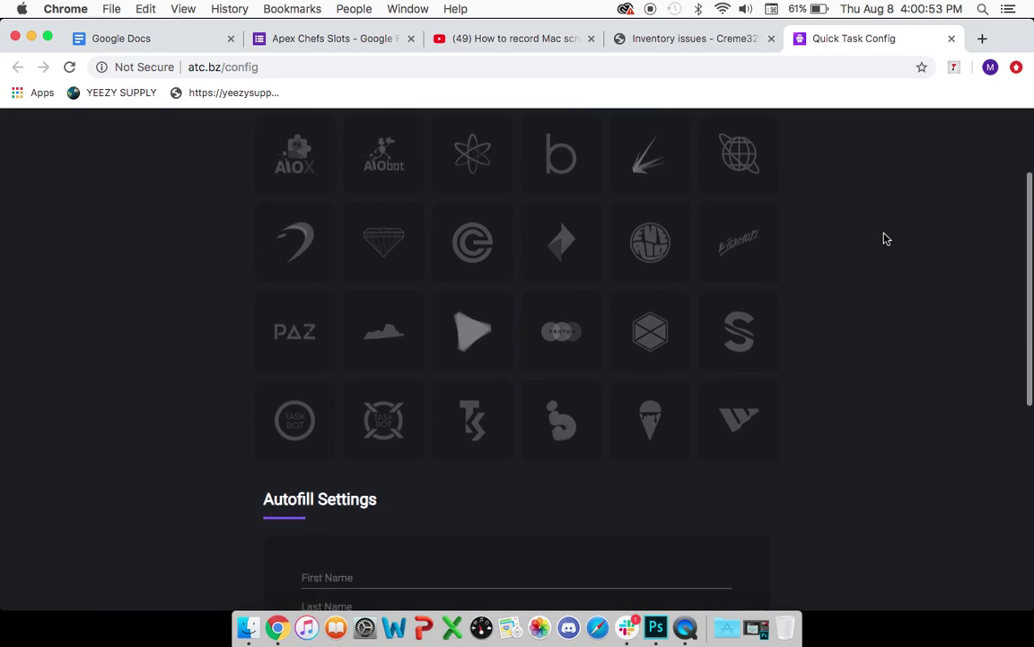
scroll(207, 450, down, 3)
scroll(270, 440, down, 2)
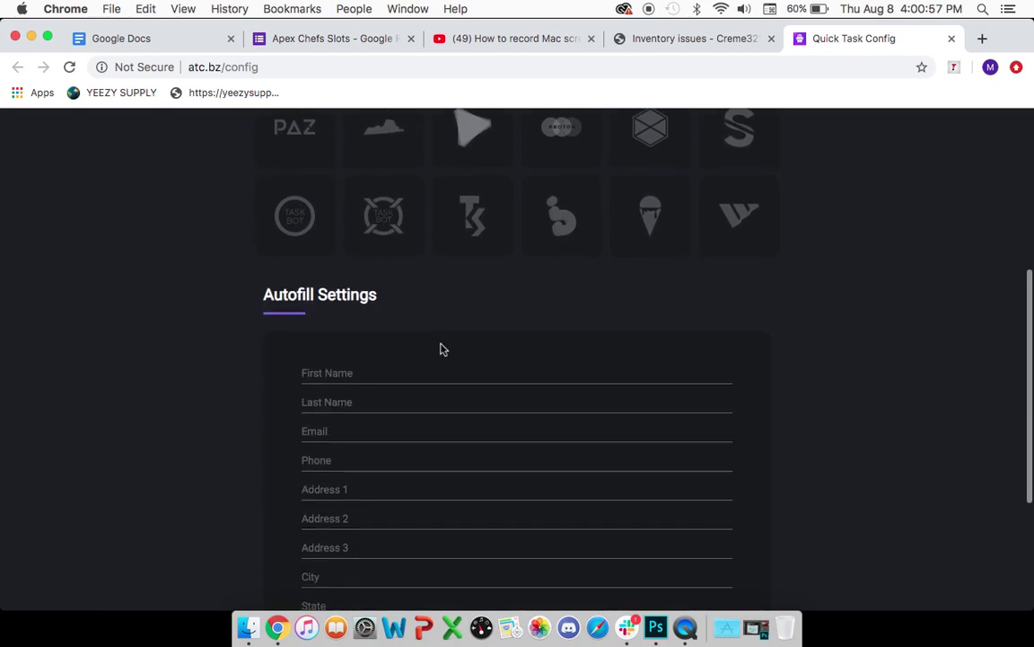
scroll(440, 348, down, 3)
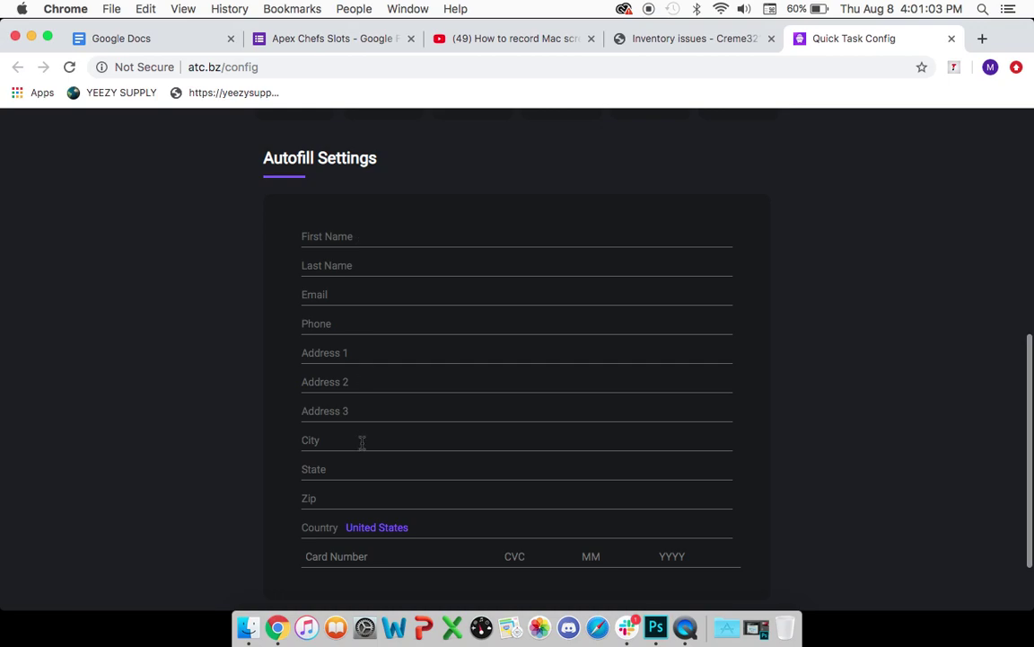
scroll(361, 440, down, 1)
scroll(363, 445, up, 10)
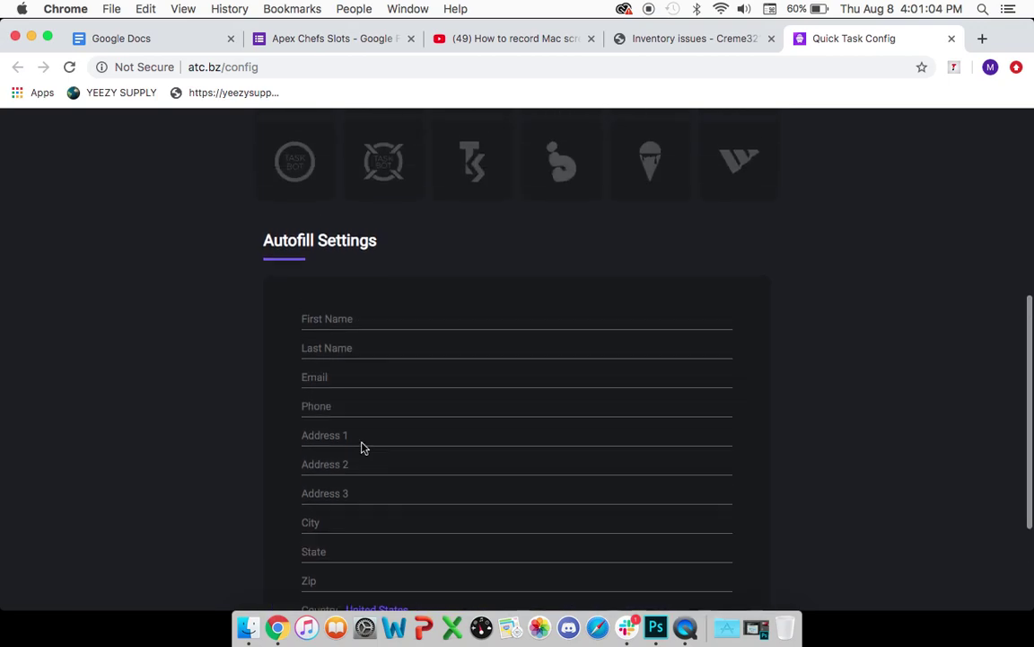
- Close the Quick Task Configuration page and switch back to the Chuck 70 Low post in Slack
click(951, 38)
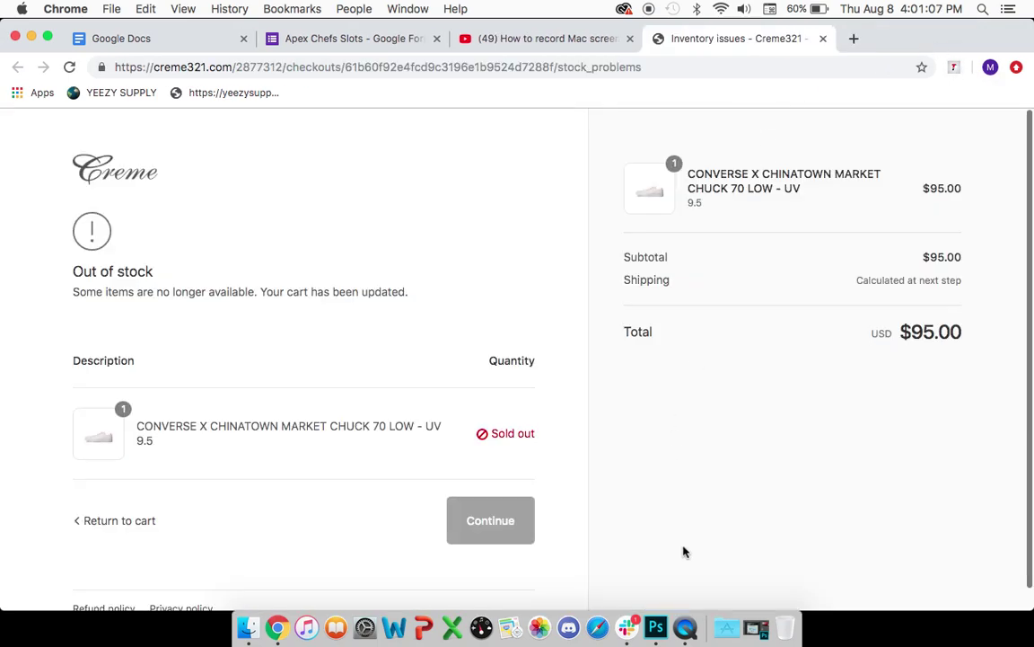
click(627, 627)
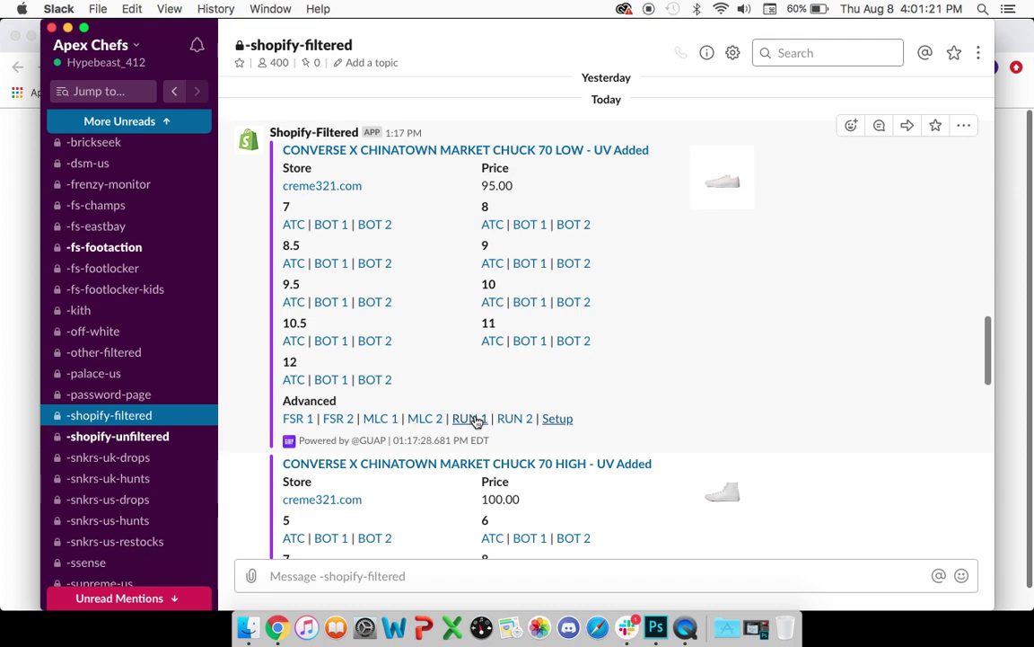
scroll(416, 391, up, 1)
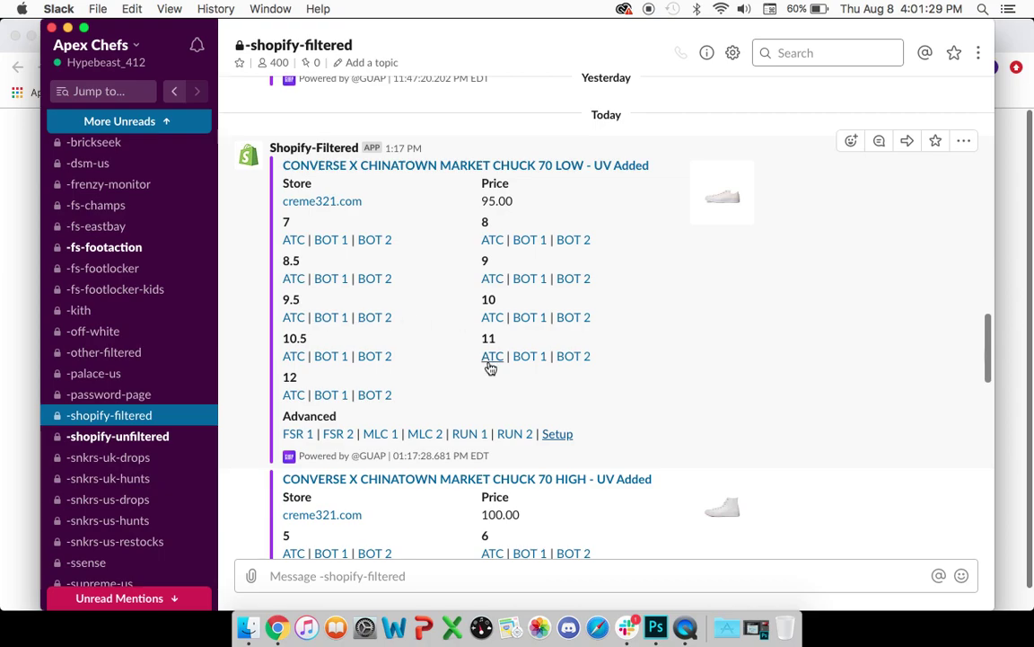
- Reopen the post's Setup page, glance over the bot selection grid, and return to Slack
click(558, 435)
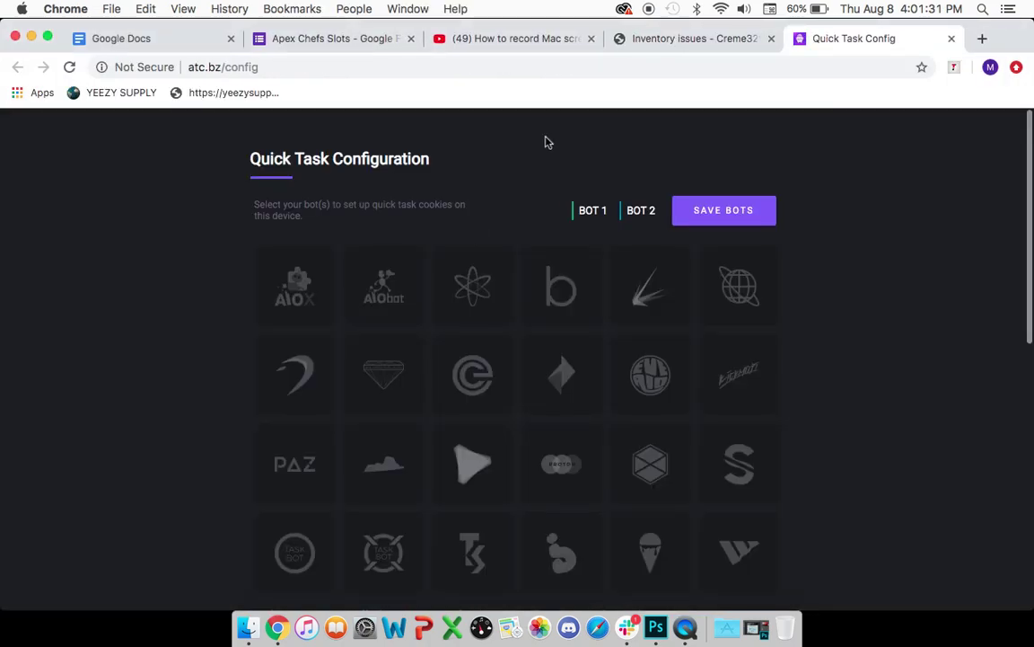
scroll(590, 409, down, 3)
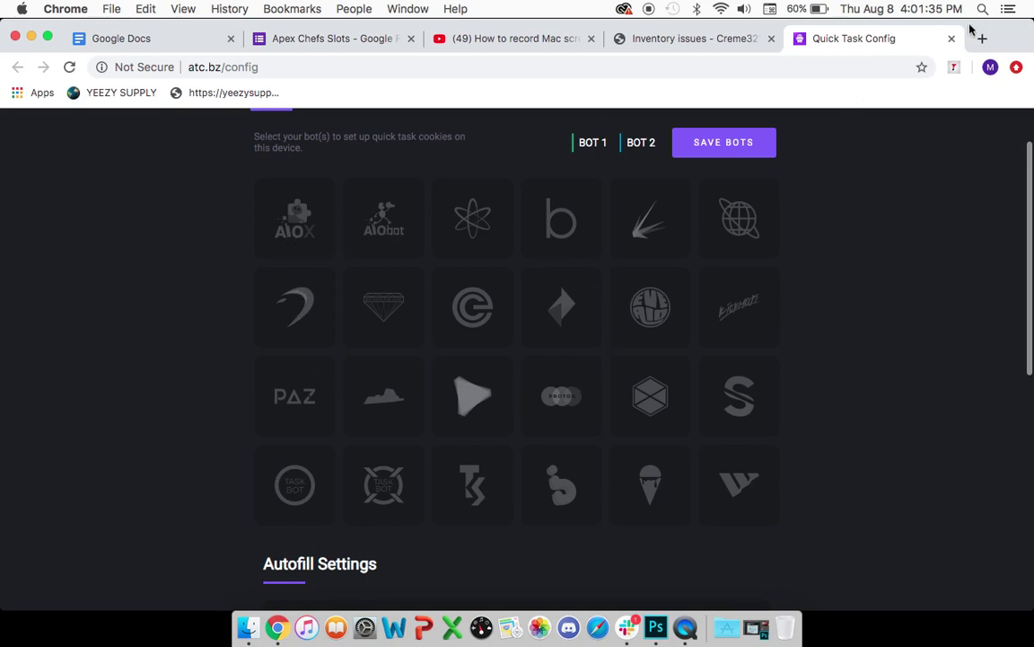
click(627, 627)
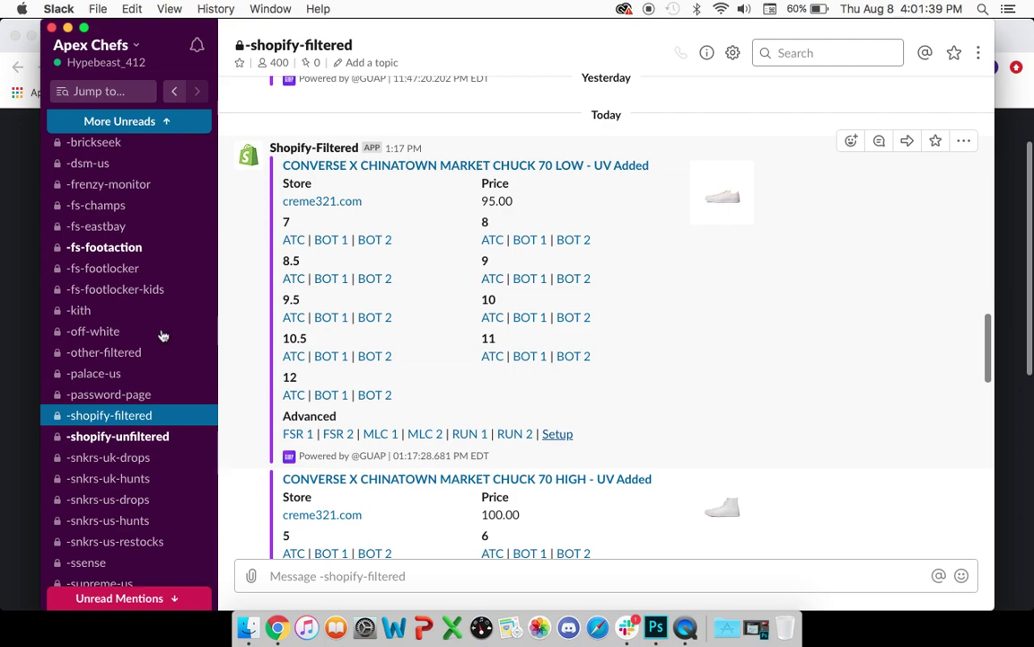
- Open the -adidas-us channel, check the product page of the newest ULTRABOOST LTD Shoes post, and return to Slack
scroll(153, 336, up, 5)
click(120, 271)
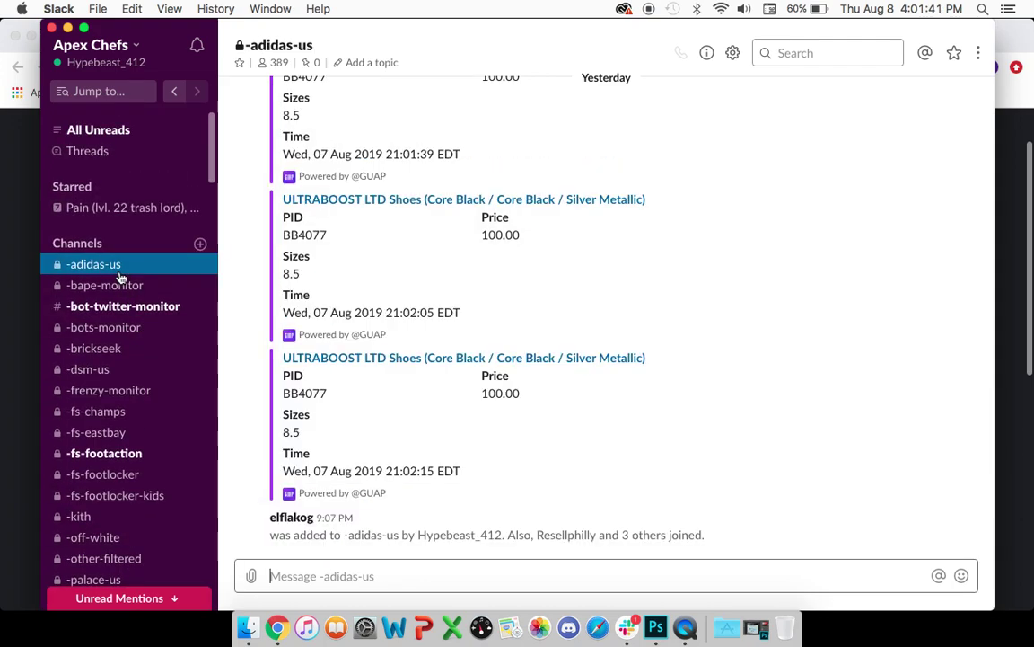
scroll(123, 288, down, 1)
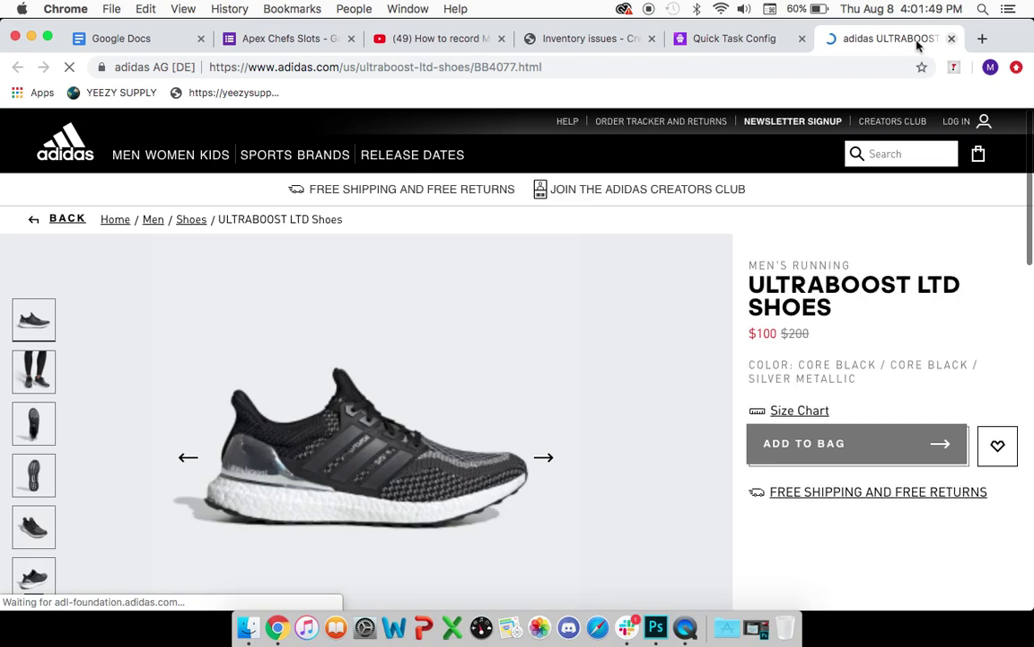
click(627, 628)
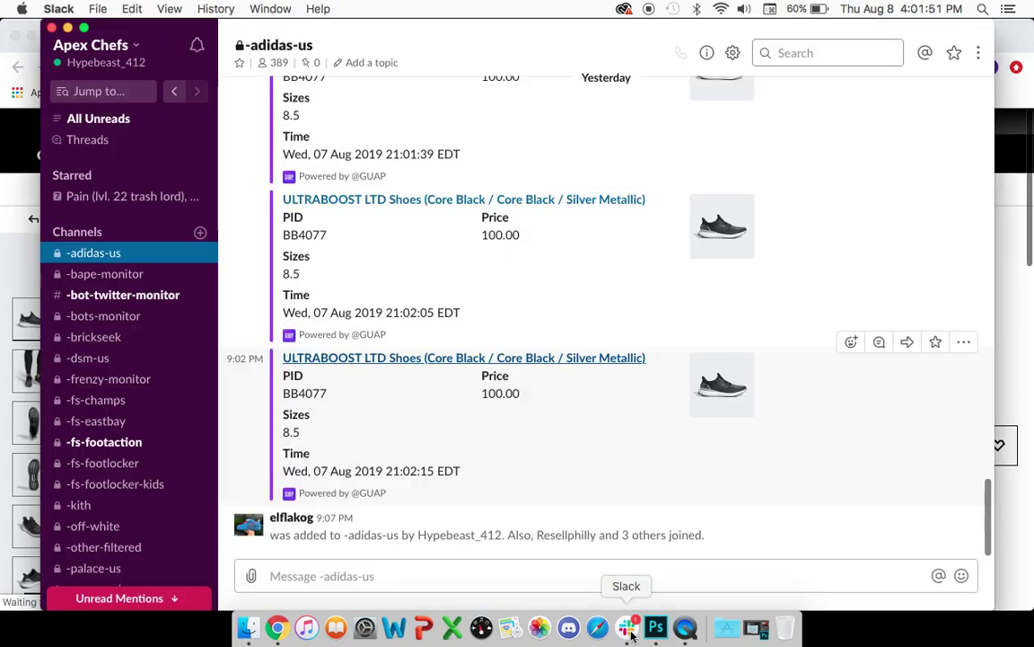
- Open the -snkrs-uk-drops channel and examine the Nike LDWaffle Sacai restock post
scroll(129, 393, down, 2)
scroll(128, 393, down, 3)
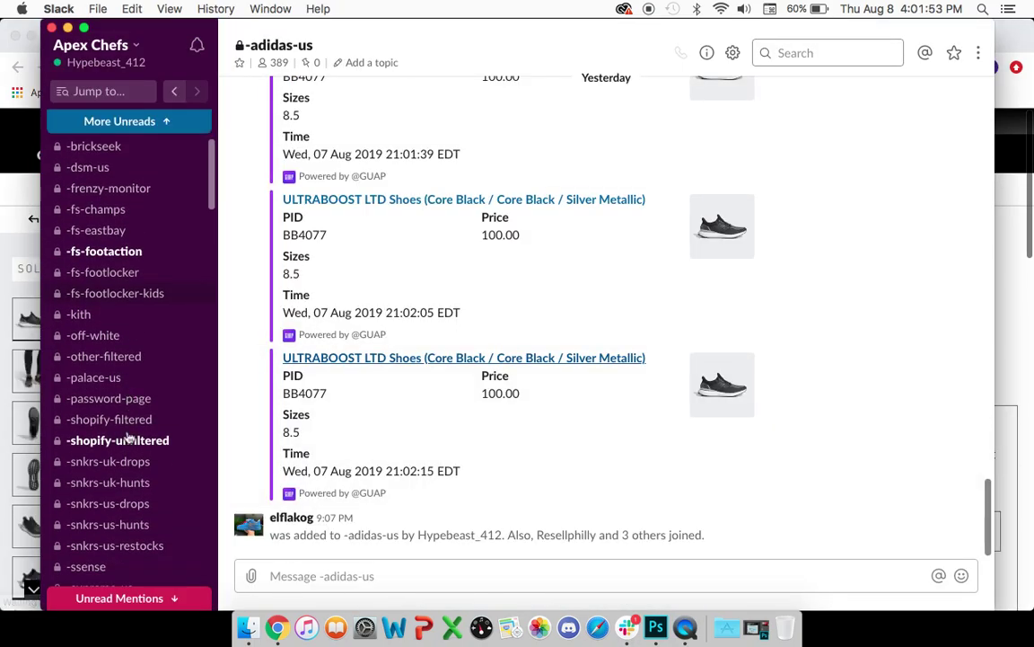
click(128, 462)
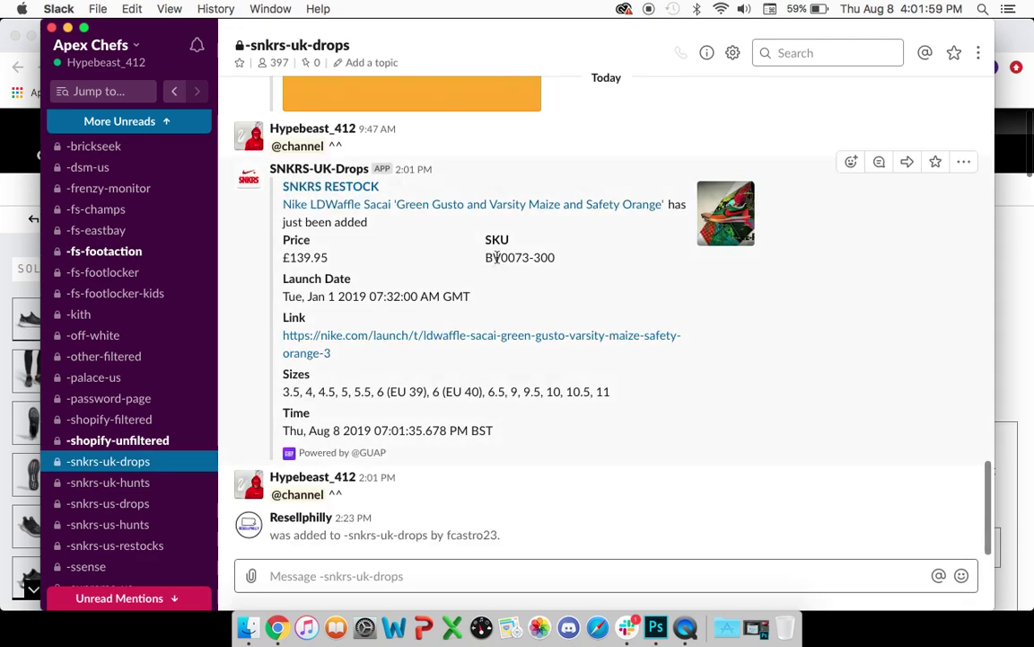
scroll(298, 340, up, 2)
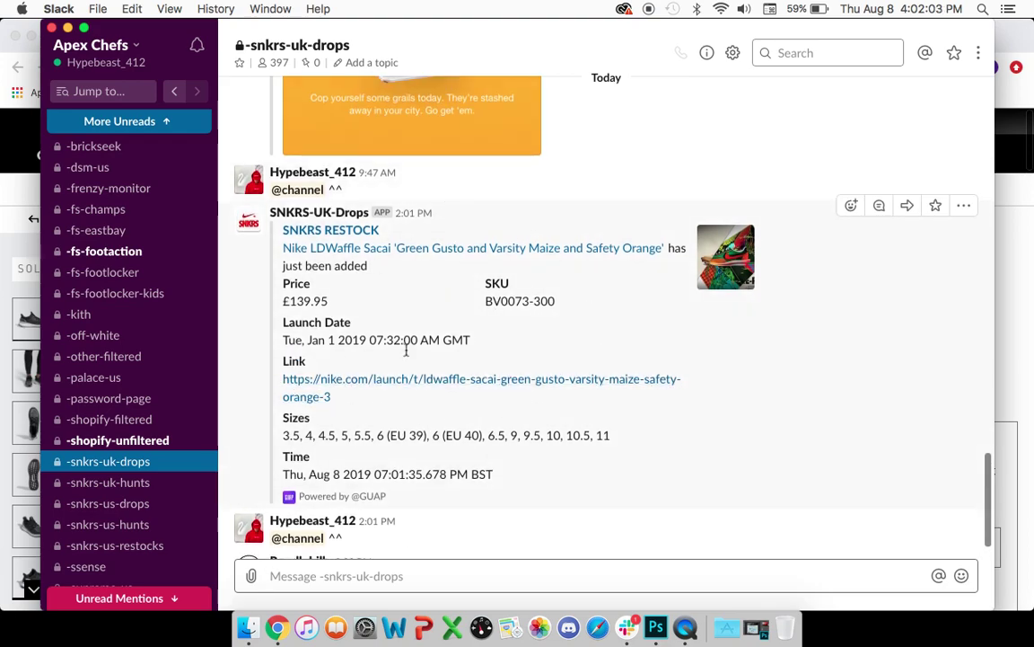
scroll(370, 291, down, 2)
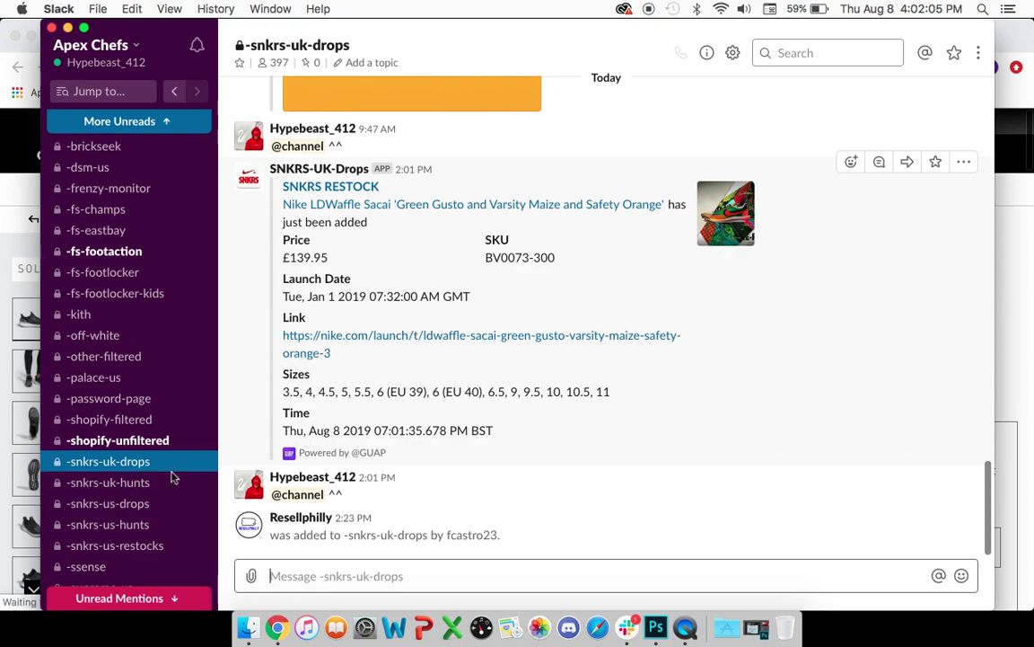
- Open the -snkrs-us-drops channel and examine the Street SNKRS: Evo 8.07 post
click(130, 503)
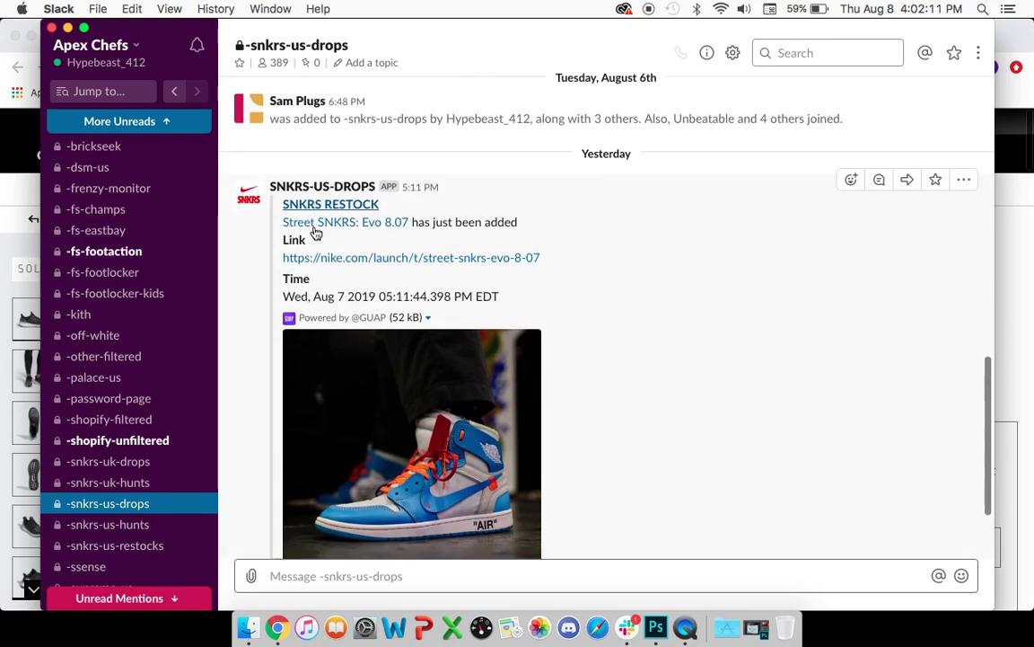
scroll(319, 225, down, 3)
scroll(314, 228, up, 1)
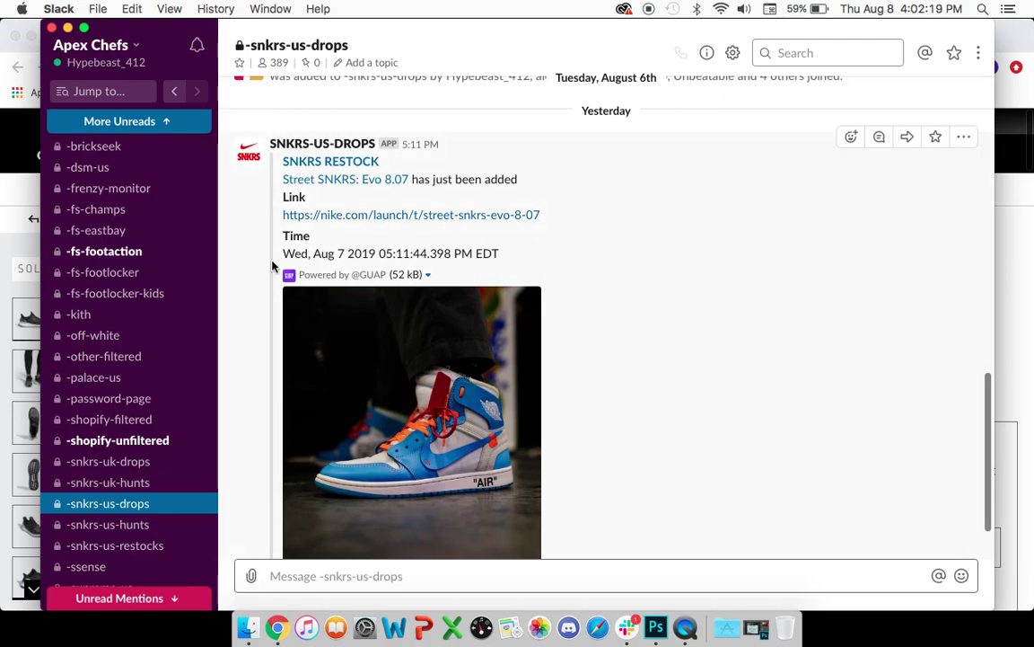
- Survey the monitor channels in the channel list from -adidas-us down to -union and back
scroll(143, 295, up, 5)
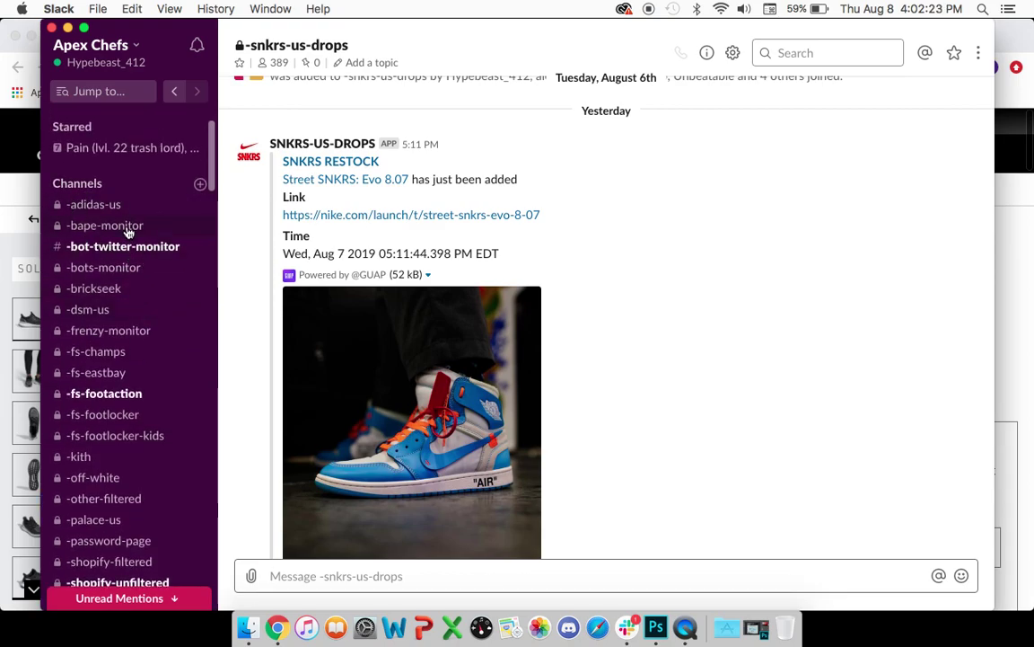
scroll(130, 260, down, 2)
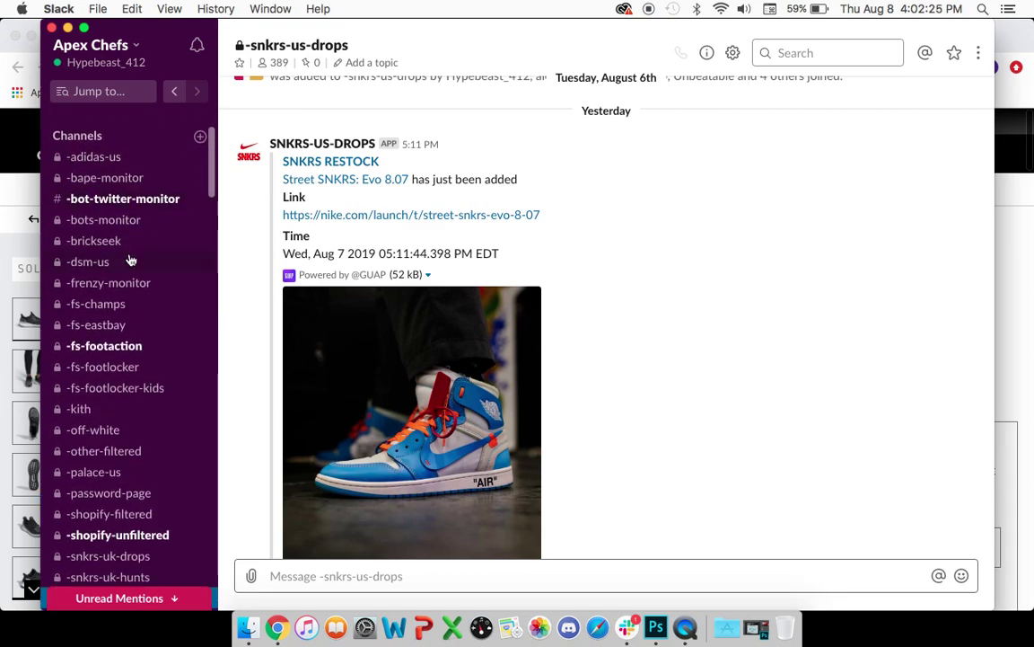
scroll(130, 261, down, 7)
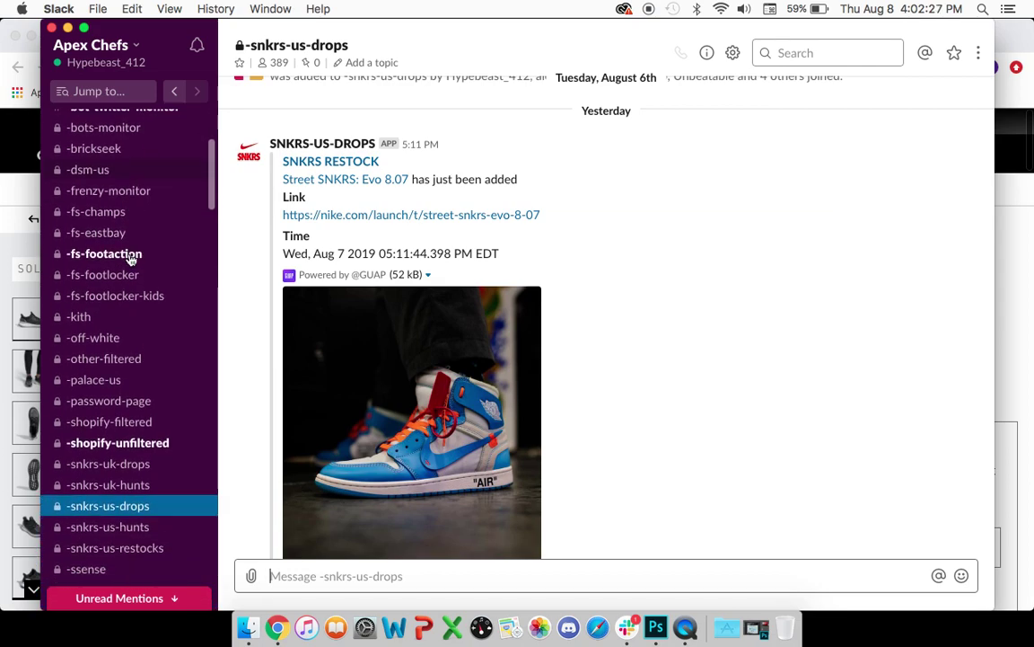
scroll(130, 260, down, 2)
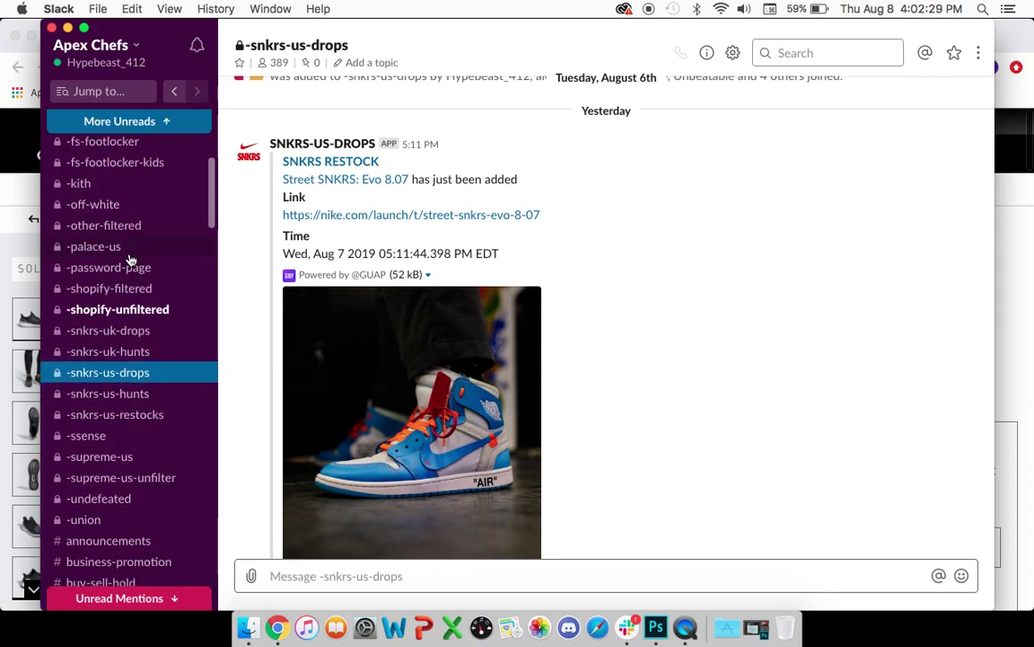
scroll(130, 260, up, 7)
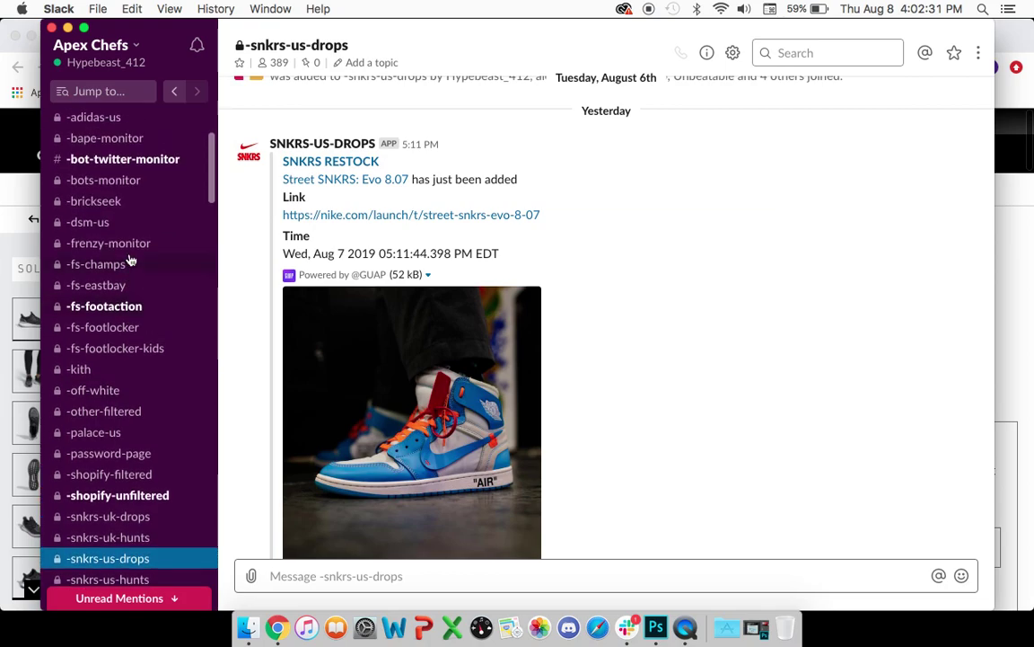
scroll(131, 260, up, 4)
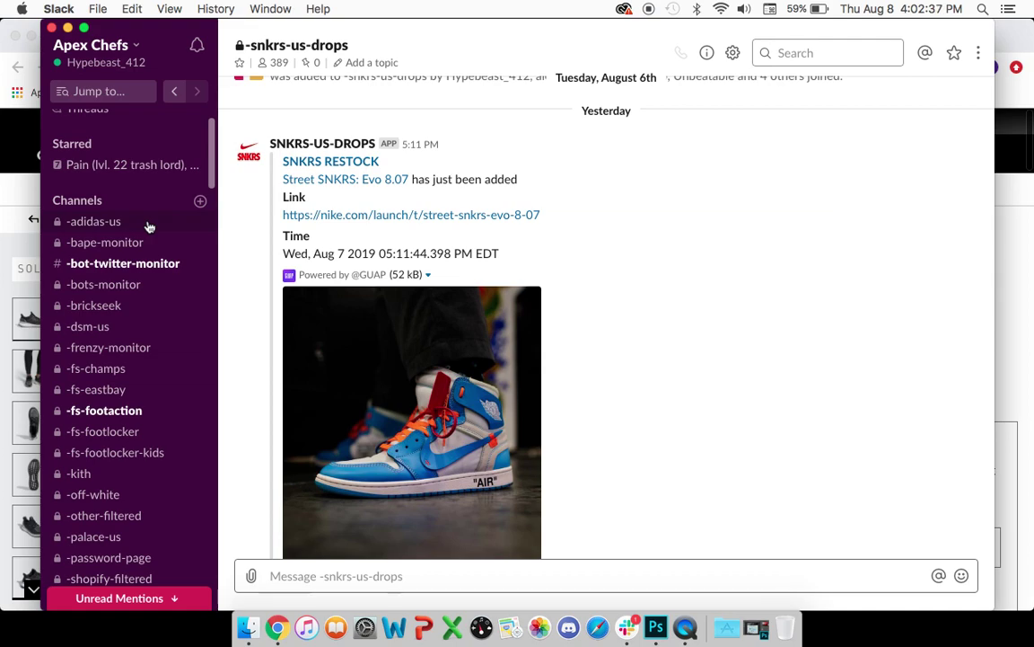
scroll(139, 302, down, 3)
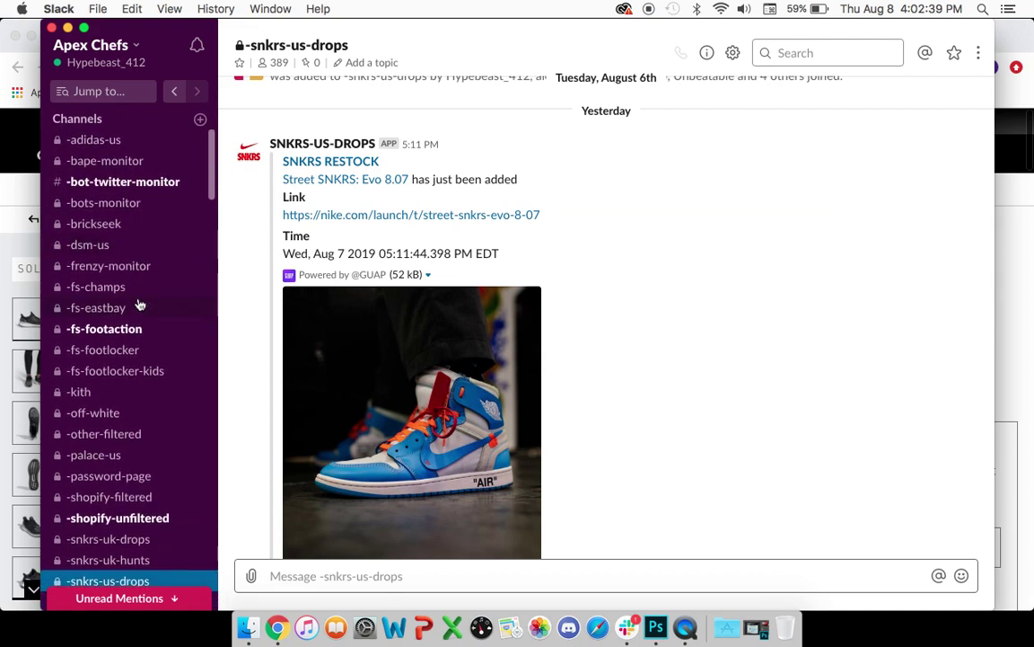
- Open the -shopify-unfiltered channel and skim today's product posts down to the newest one
click(162, 518)
click(931, 104)
scroll(680, 240, down, 10)
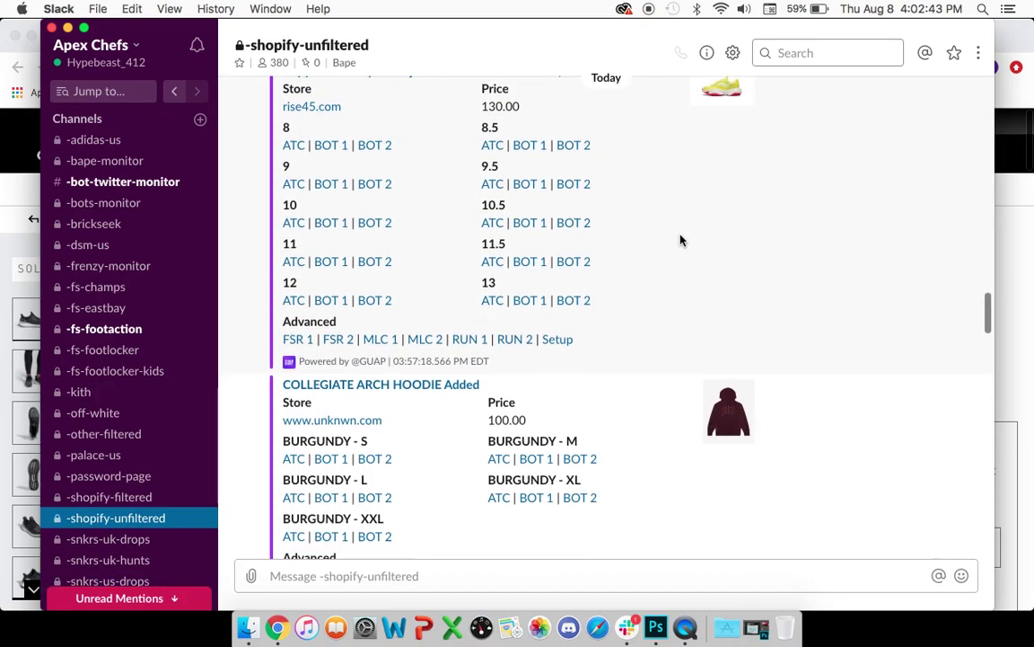
scroll(681, 241, down, 15)
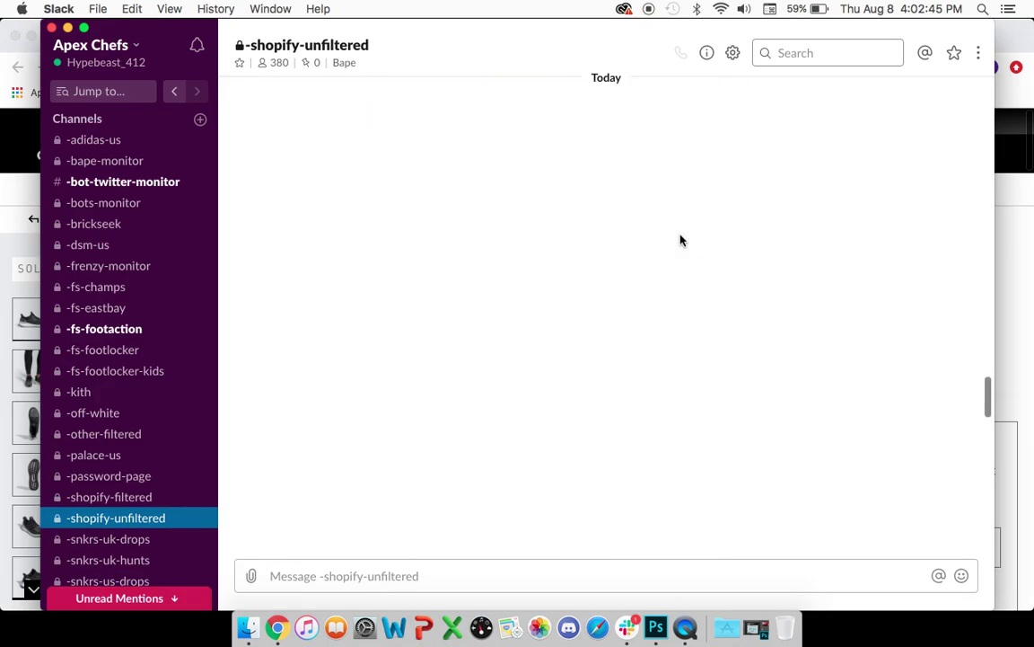
scroll(681, 241, down, 15)
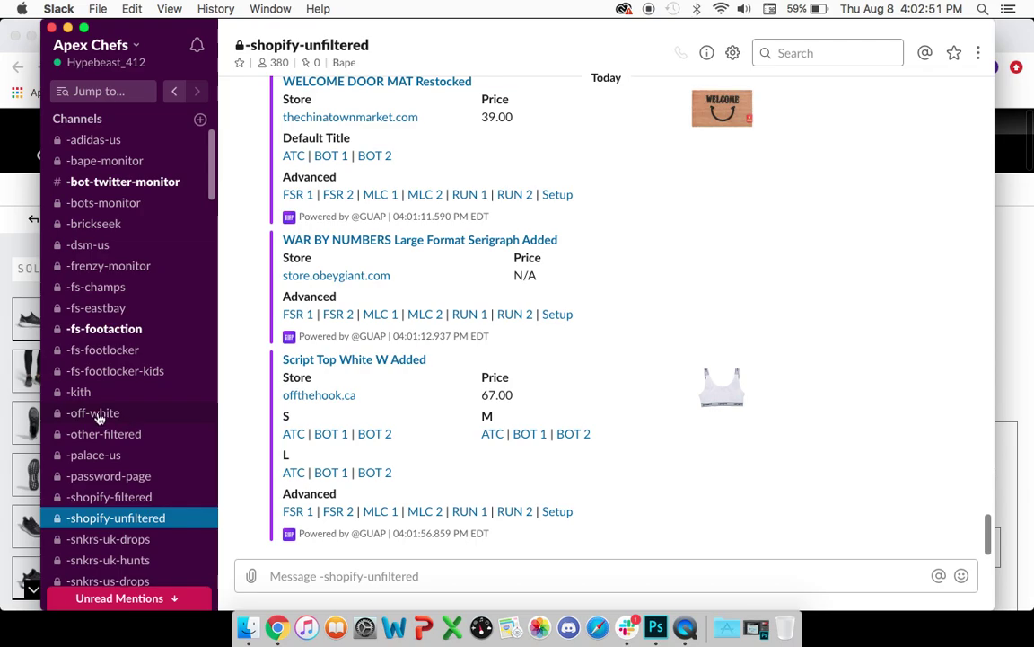
- Survey the channel list past the general and guide channels down to twitter, and return to its beginning
scroll(108, 421, up, 3)
scroll(88, 415, down, 5)
scroll(88, 415, down, 10)
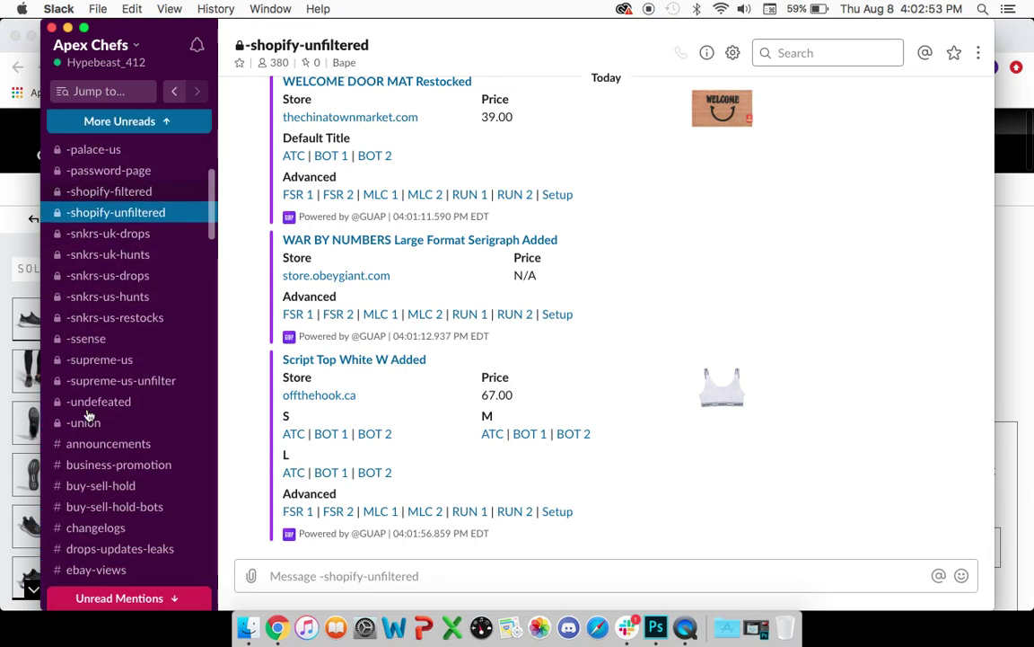
scroll(115, 363, down, 15)
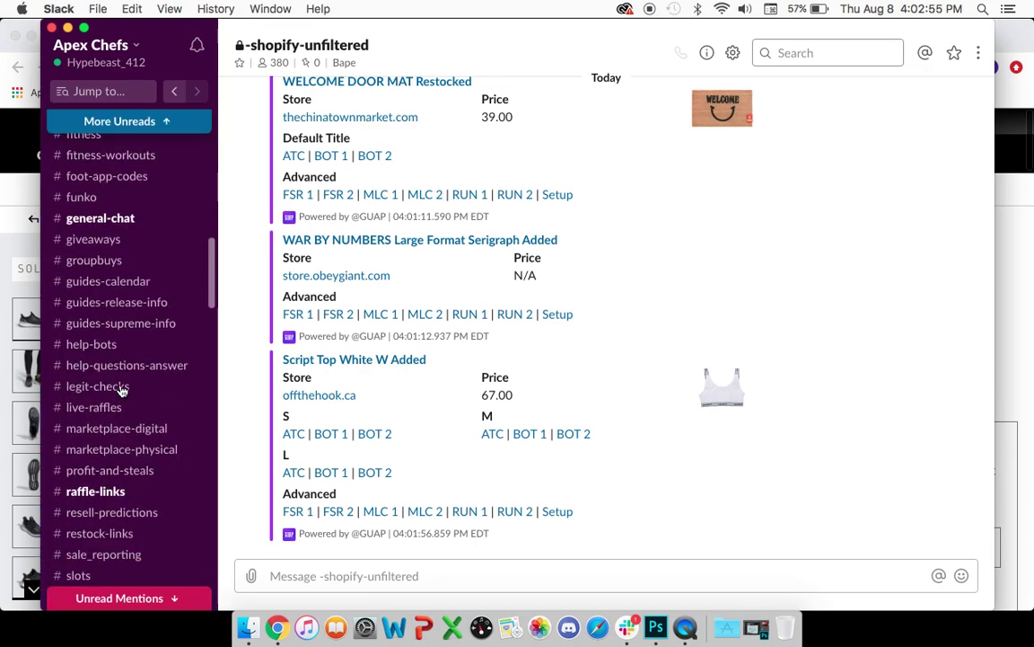
scroll(121, 390, up, 19)
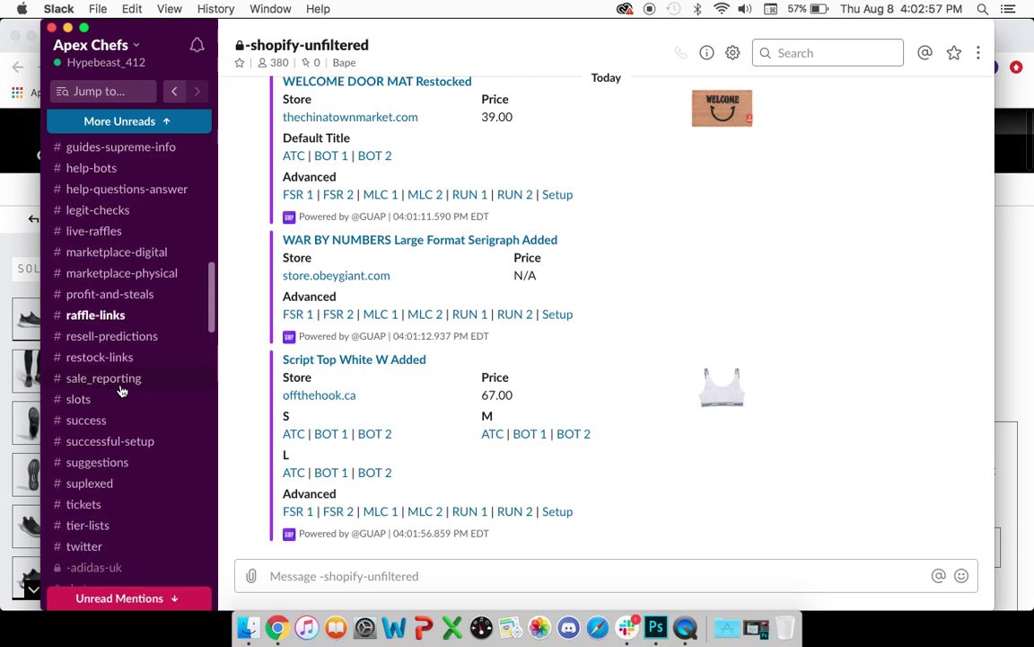
scroll(121, 392, up, 10)
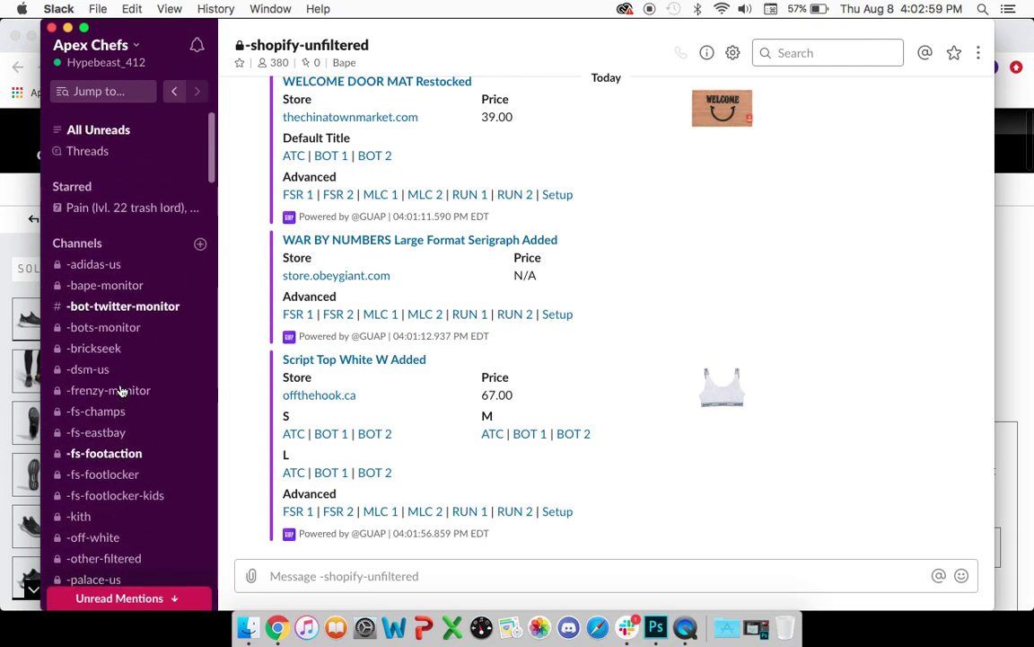
scroll(416, 404, up, 5)
scroll(415, 404, down, 3)
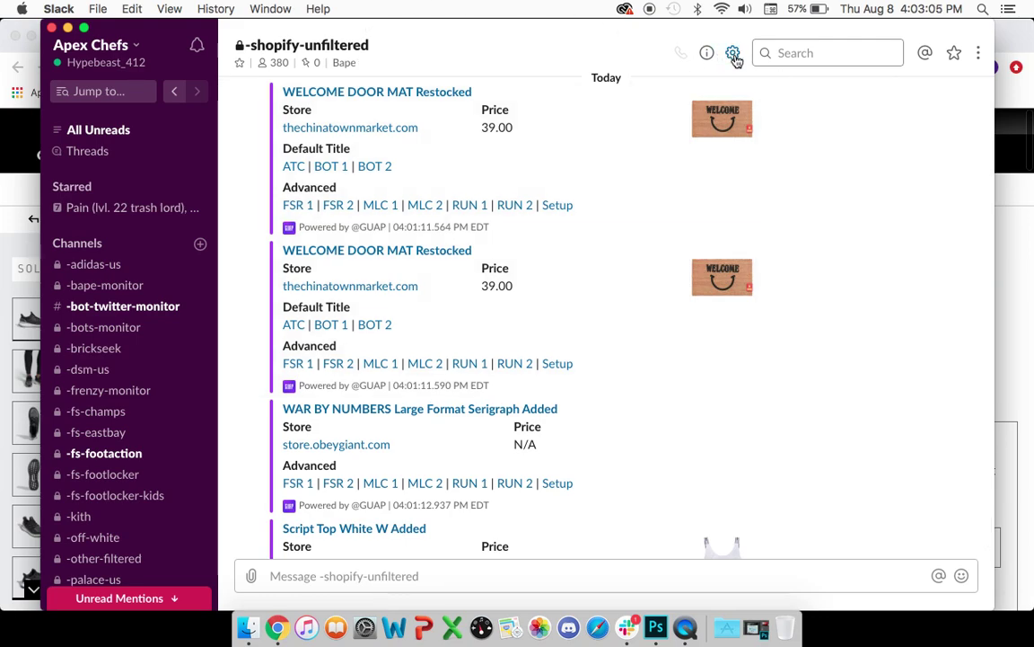
- Mute the entire -shopify-unfiltered channel through its notification preferences and locate it among the muted channels in the channel list
click(735, 56)
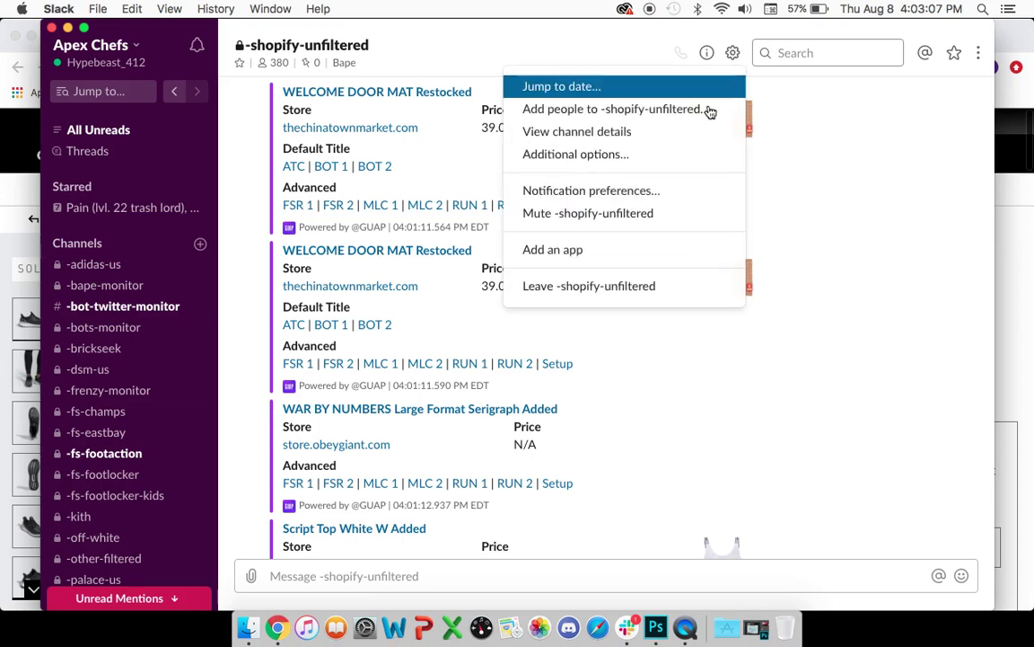
click(679, 200)
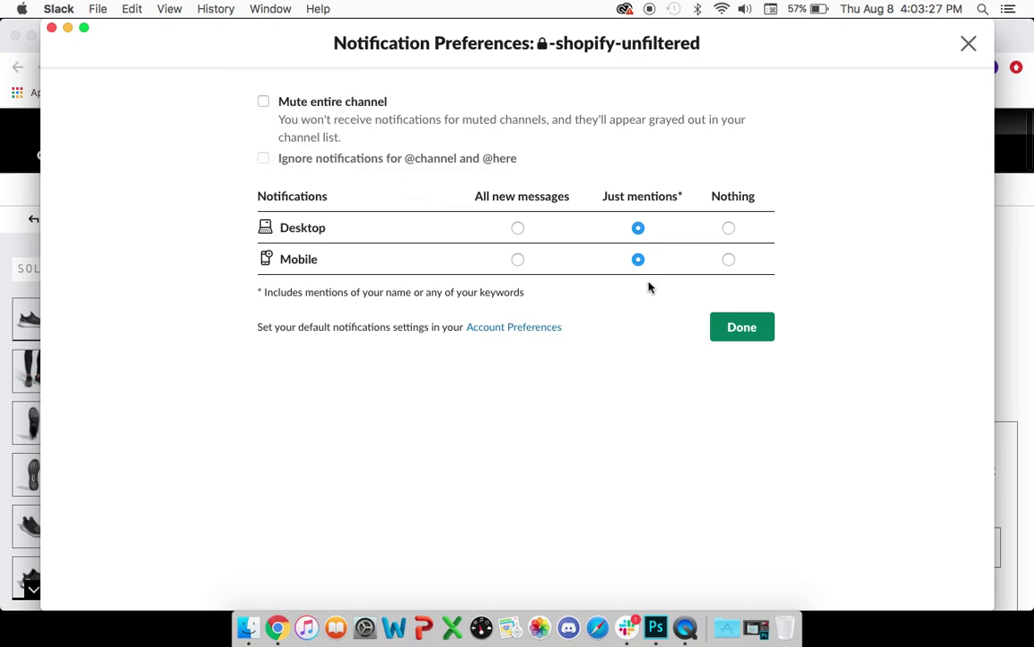
click(264, 101)
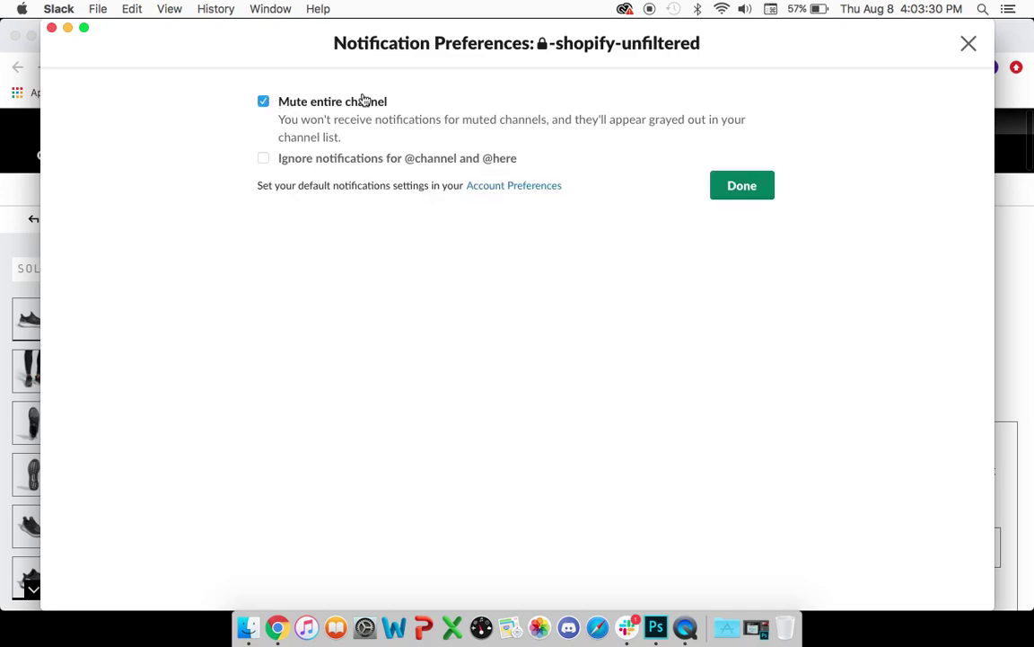
click(739, 185)
scroll(162, 454, down, 15)
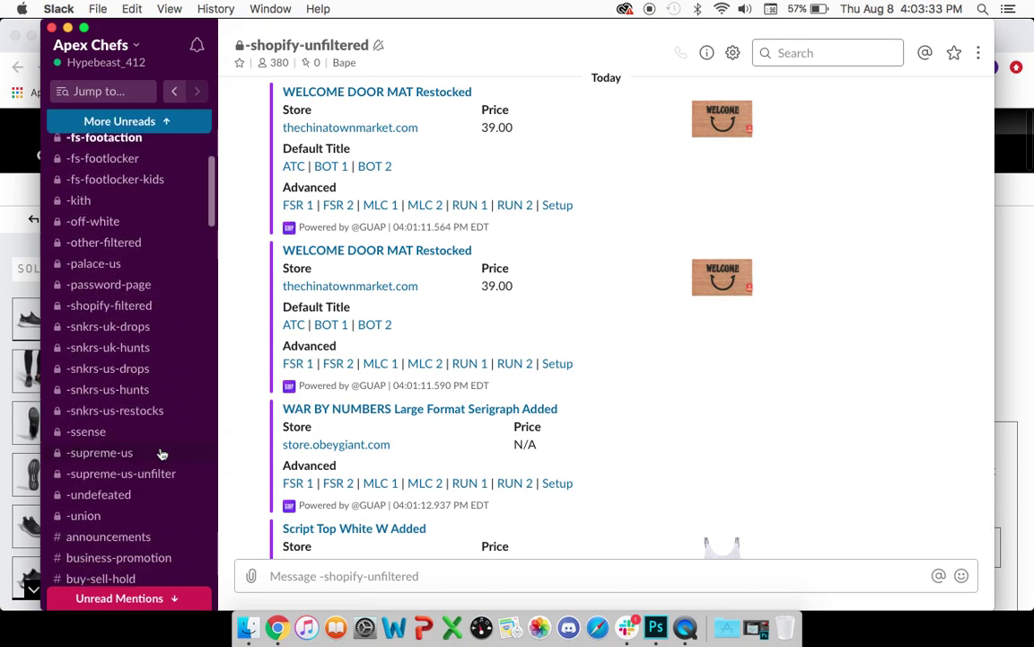
scroll(162, 454, down, 10)
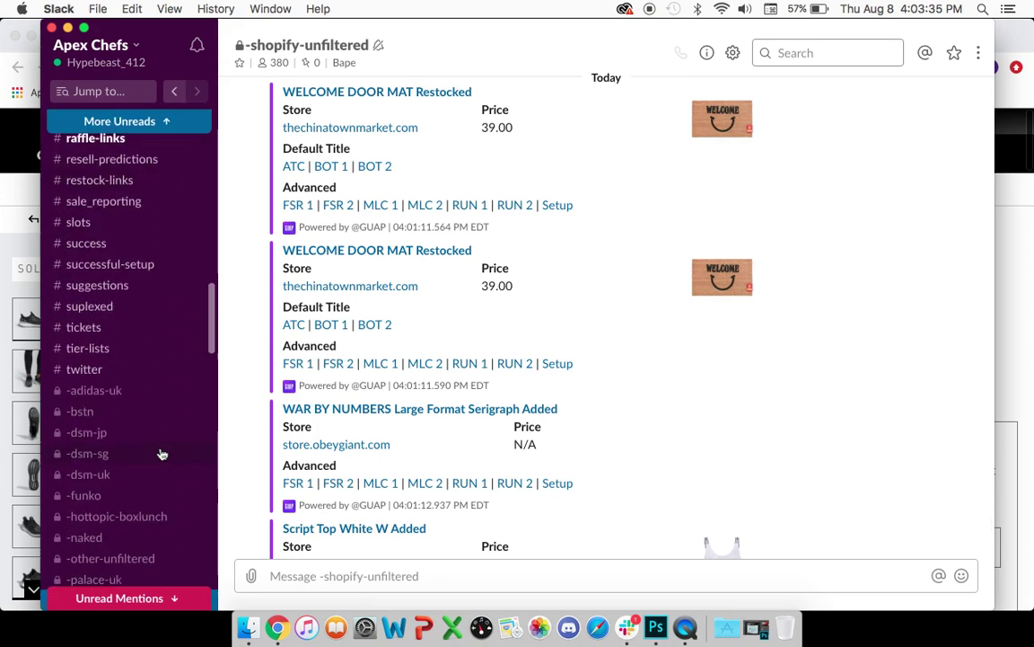
scroll(154, 355, down, 5)
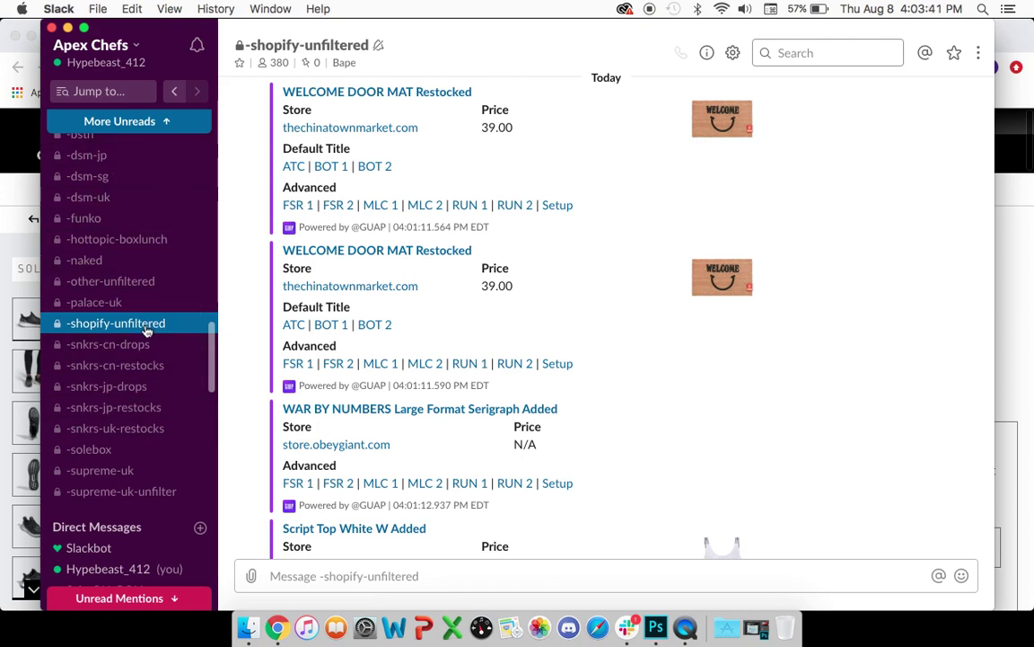
scroll(146, 330, up, 4)
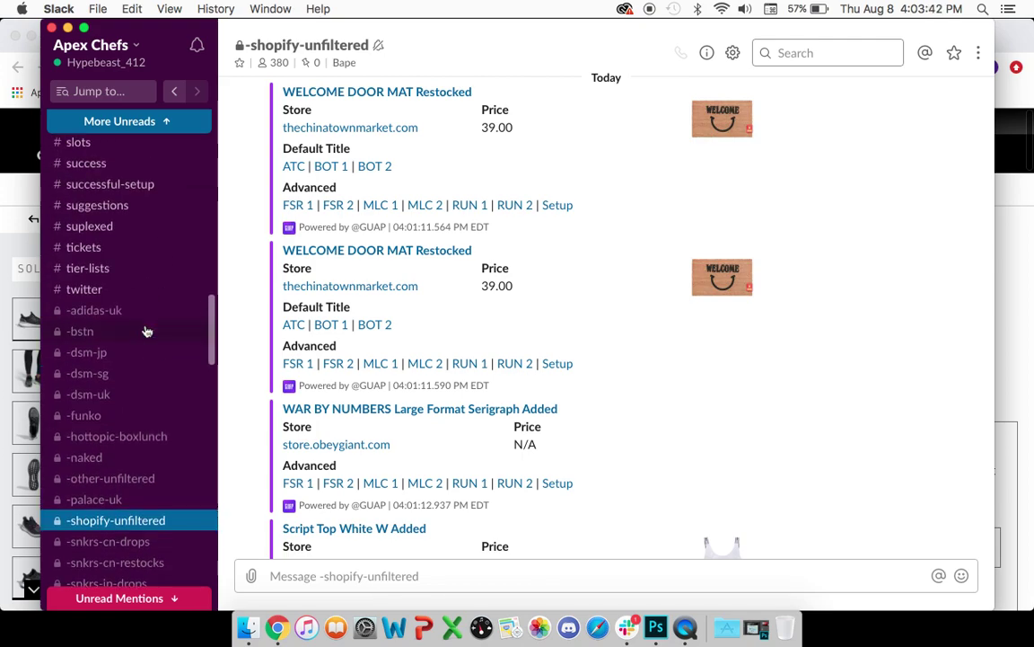
- Unmute the -shopify-unfiltered channel in its notification preferences
click(735, 54)
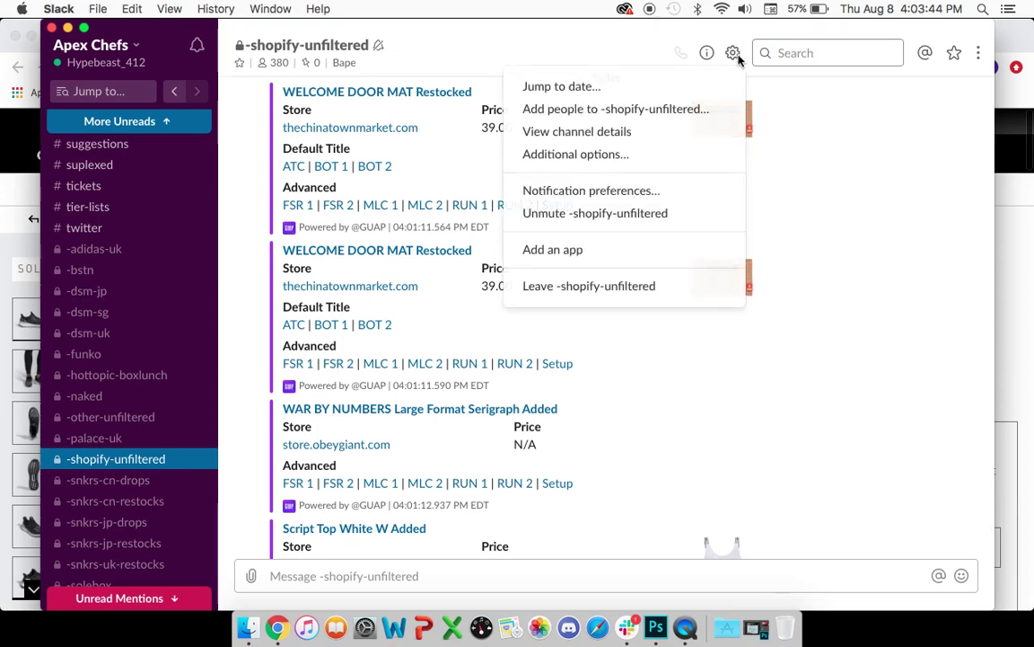
click(662, 188)
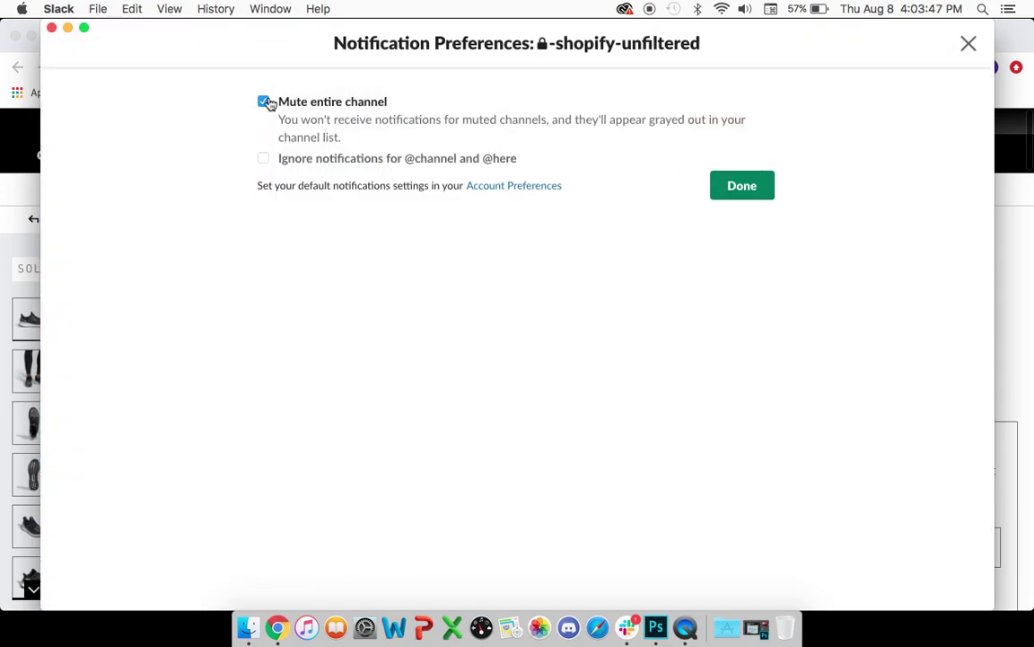
click(263, 102)
click(723, 326)
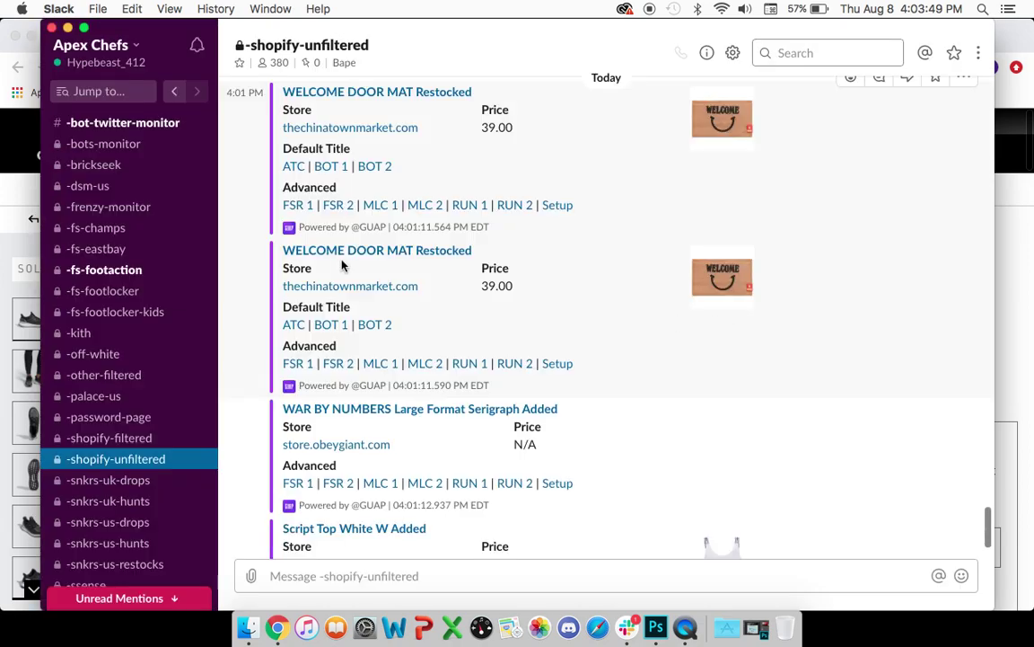
- Survey the channel list from the monitor channels down to the muted channels and return to its beginning
scroll(139, 326, up, 5)
scroll(140, 327, down, 8)
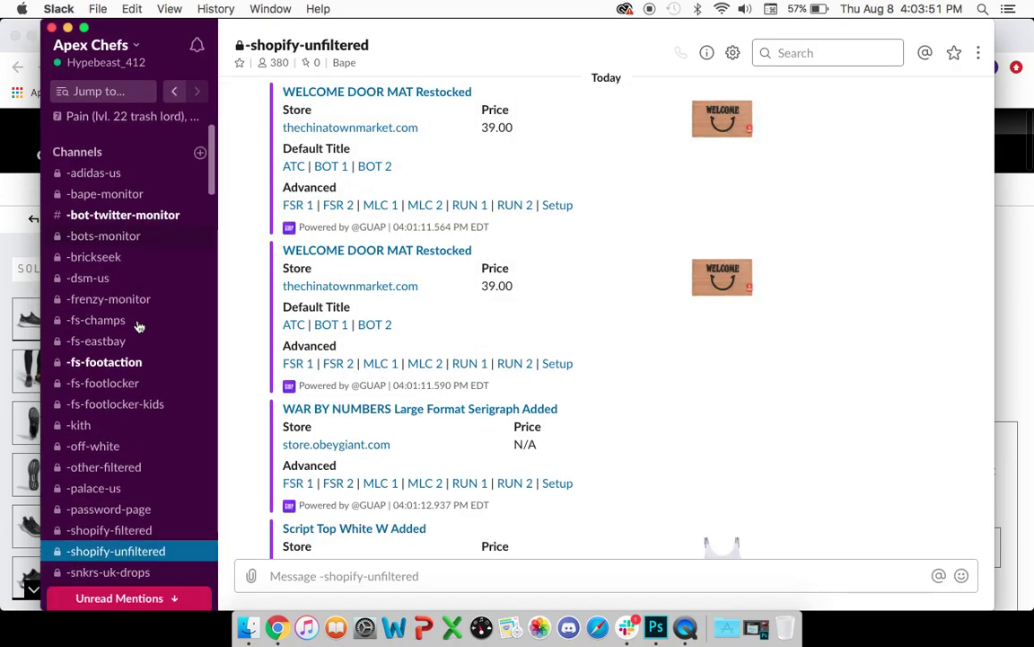
scroll(139, 327, down, 6)
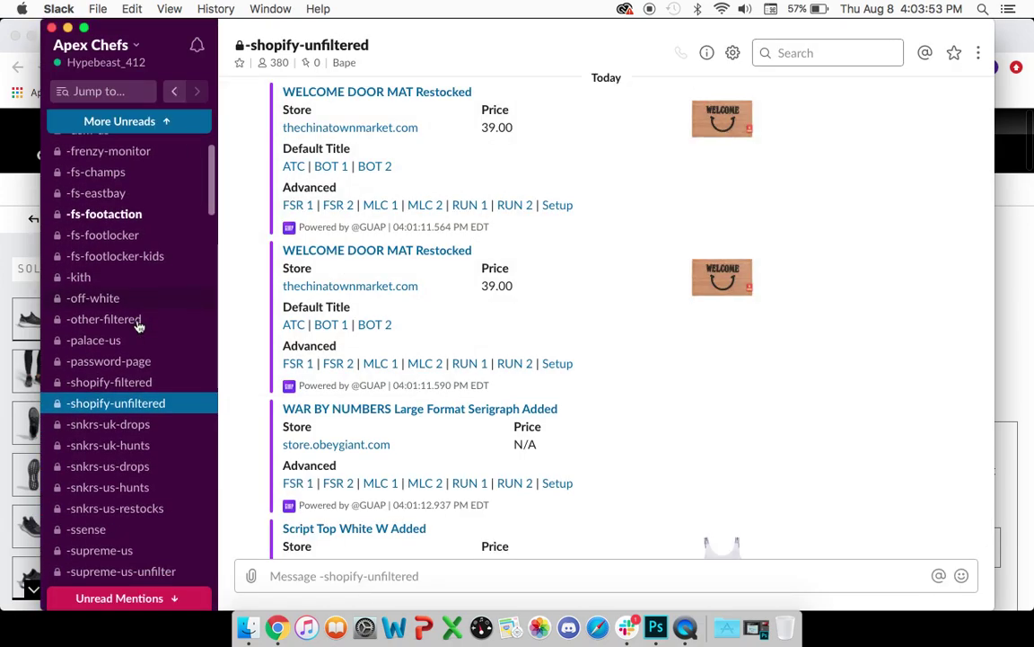
scroll(139, 326, down, 20)
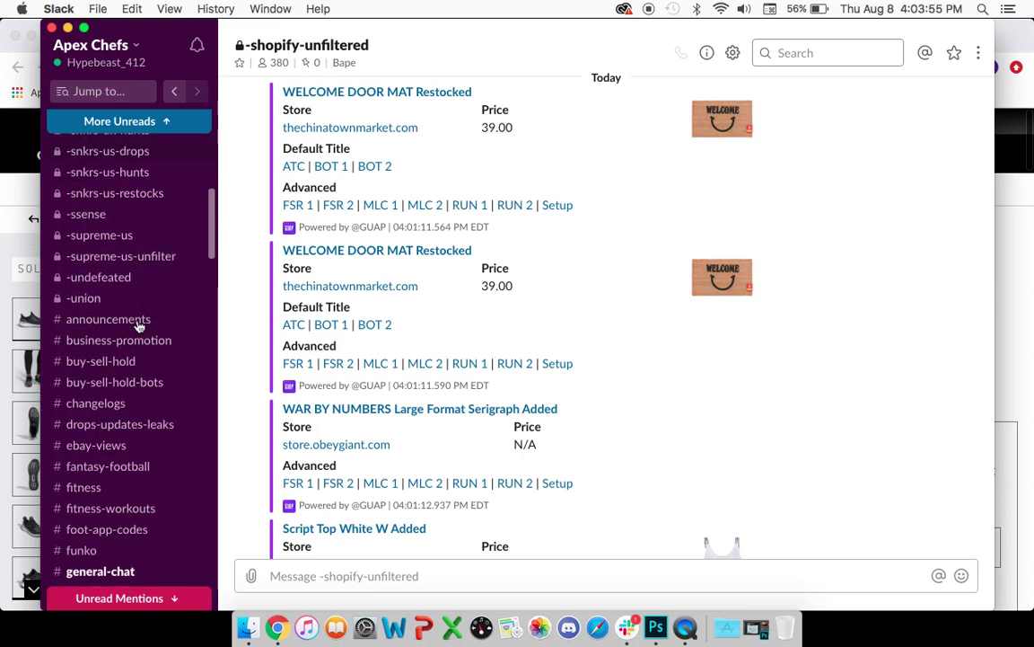
scroll(139, 327, down, 4)
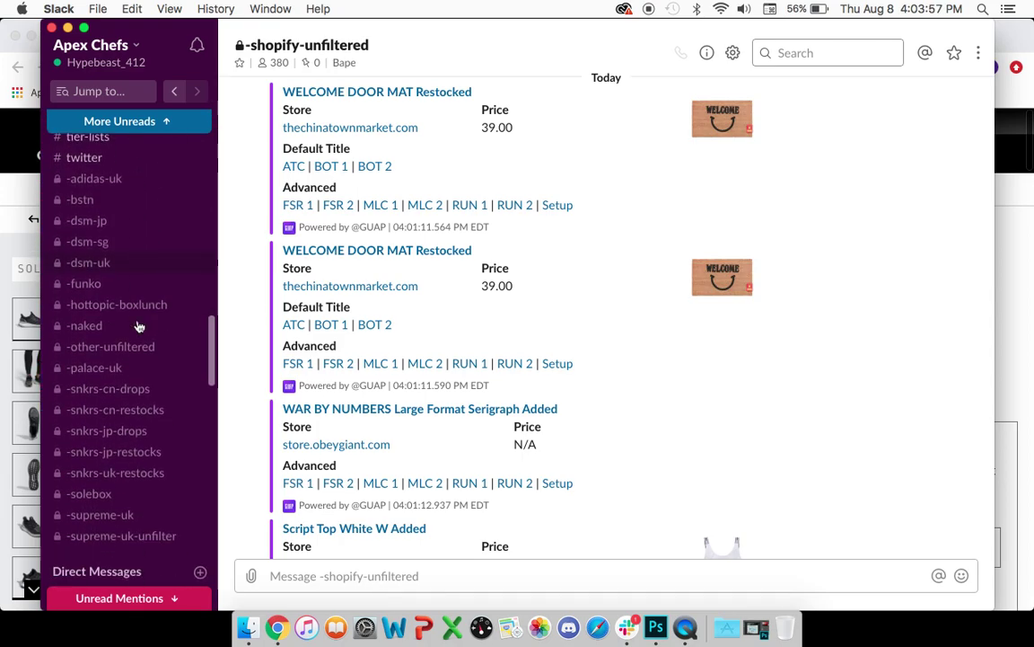
scroll(145, 193, up, 2)
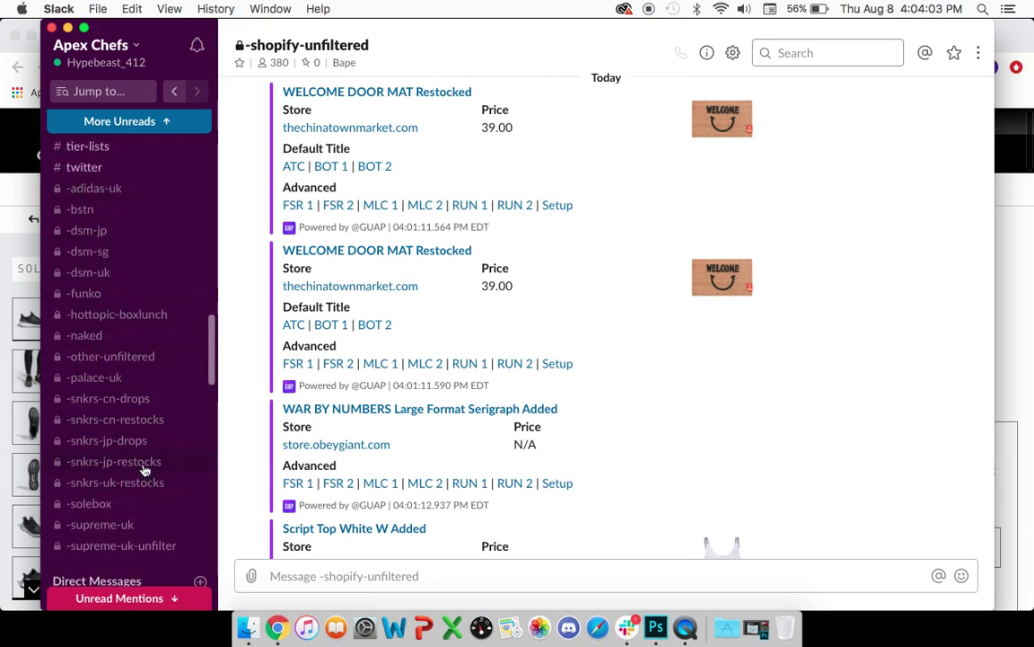
scroll(144, 468, down, 20)
scroll(143, 469, up, 10)
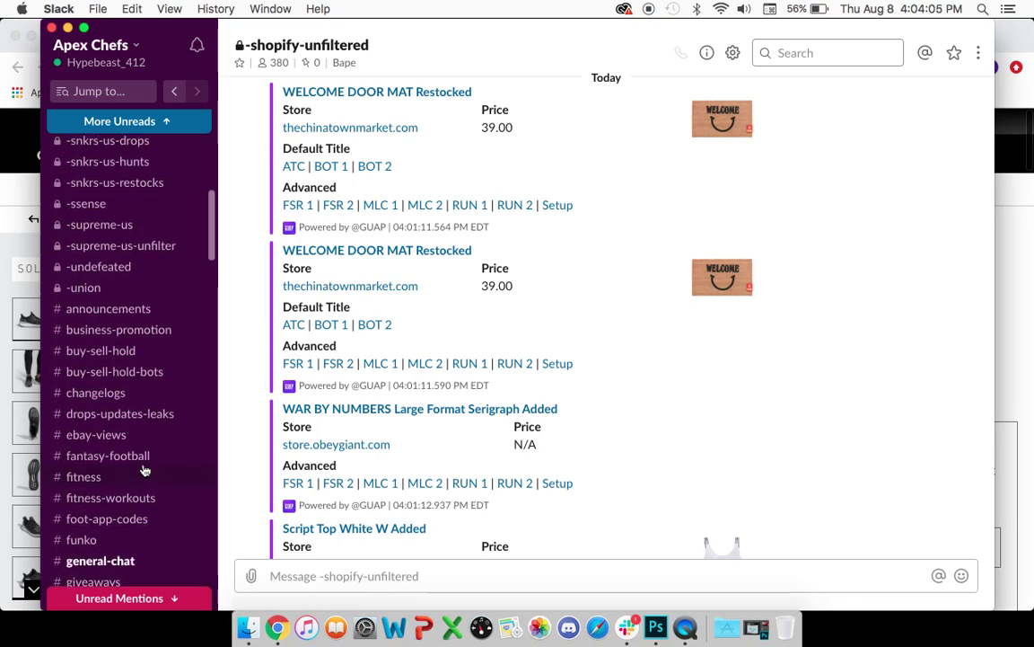
scroll(144, 469, up, 15)
scroll(143, 469, down, 2)
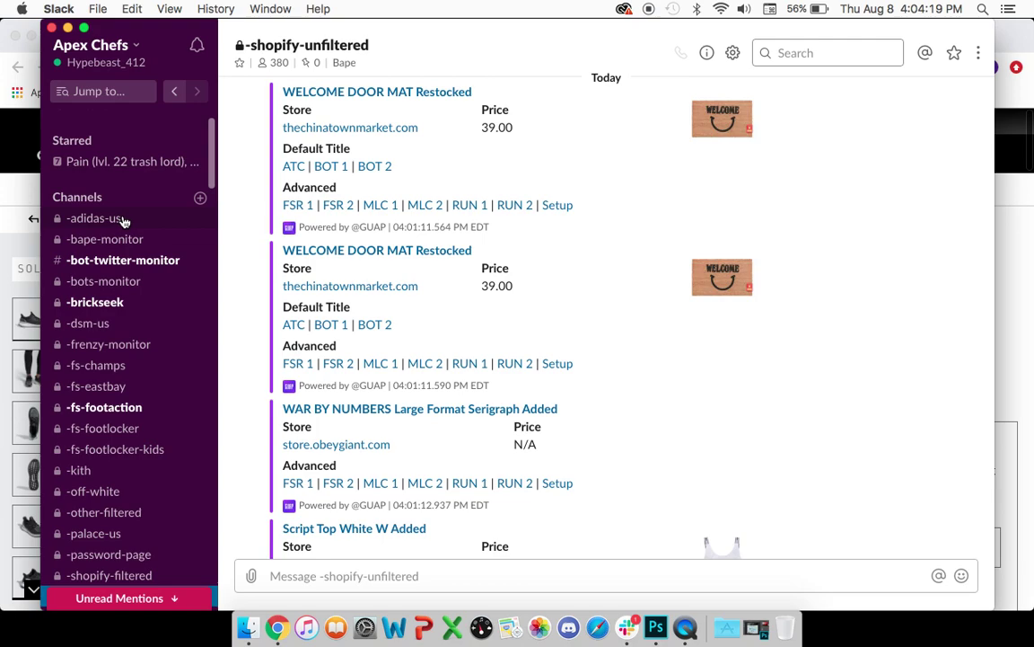
scroll(139, 223, down, 2)
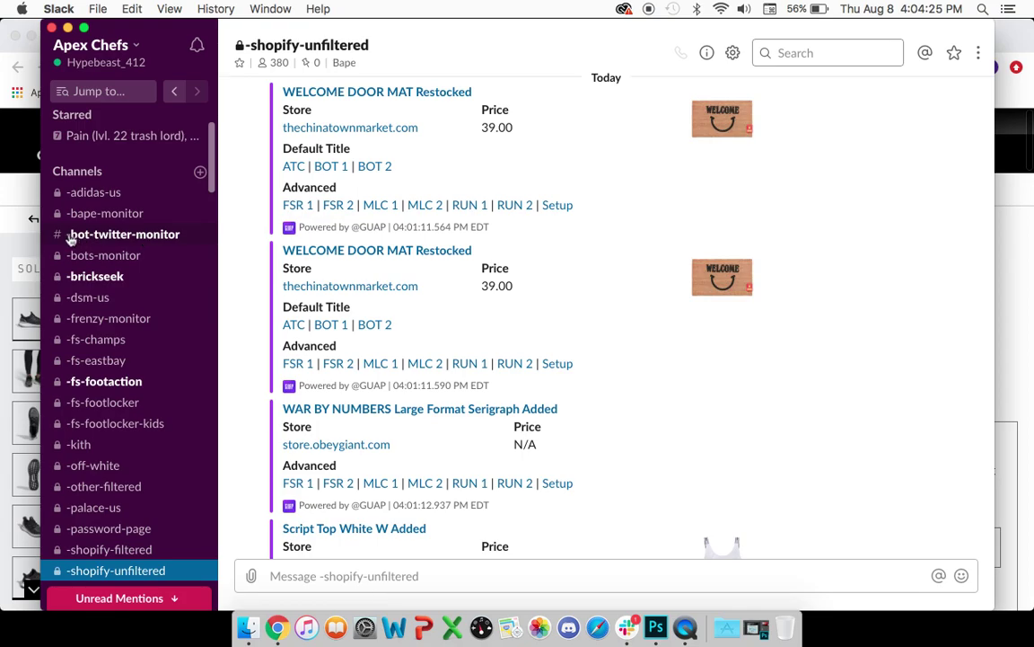
- Skim today's tweets in the -bot-twitter-monitor channel, and open the -bots-monitor channel
click(135, 237)
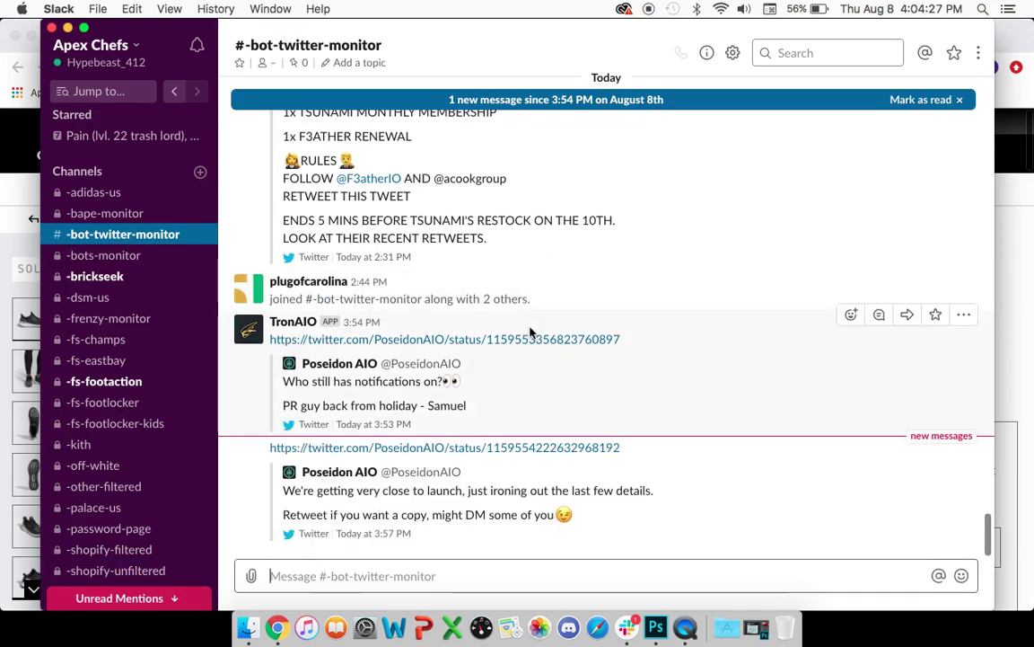
scroll(535, 305, up, 5)
scroll(529, 333, up, 10)
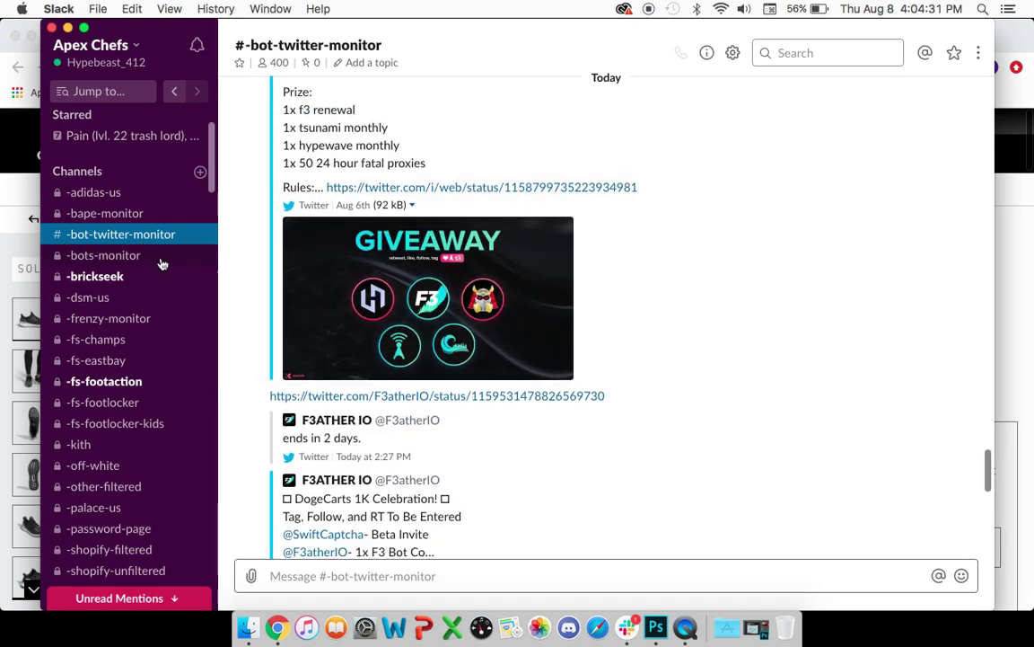
click(162, 258)
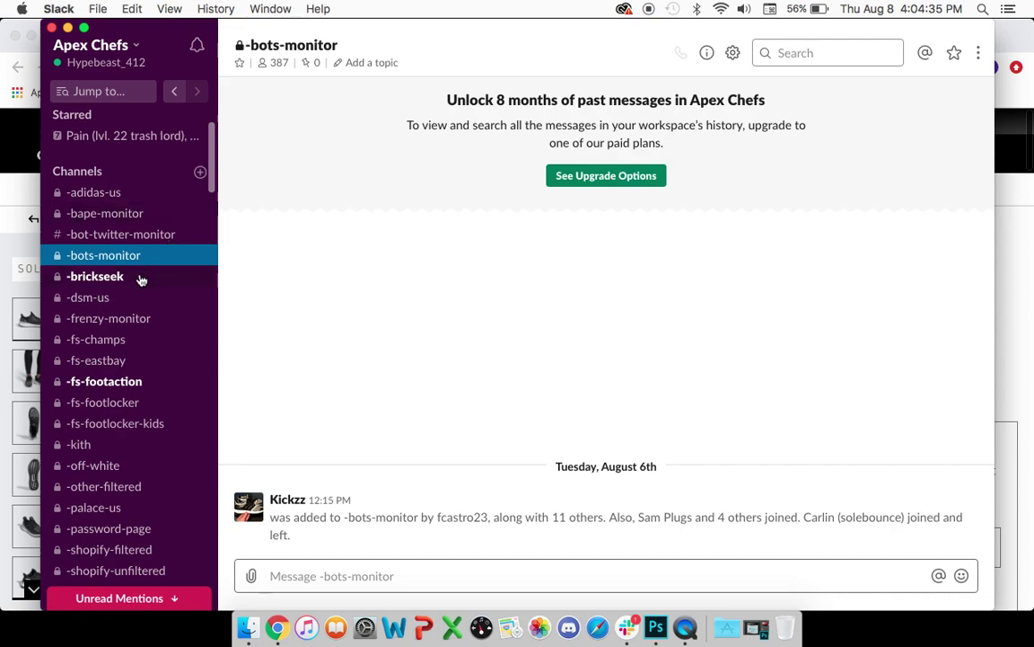
scroll(136, 256, down, 2)
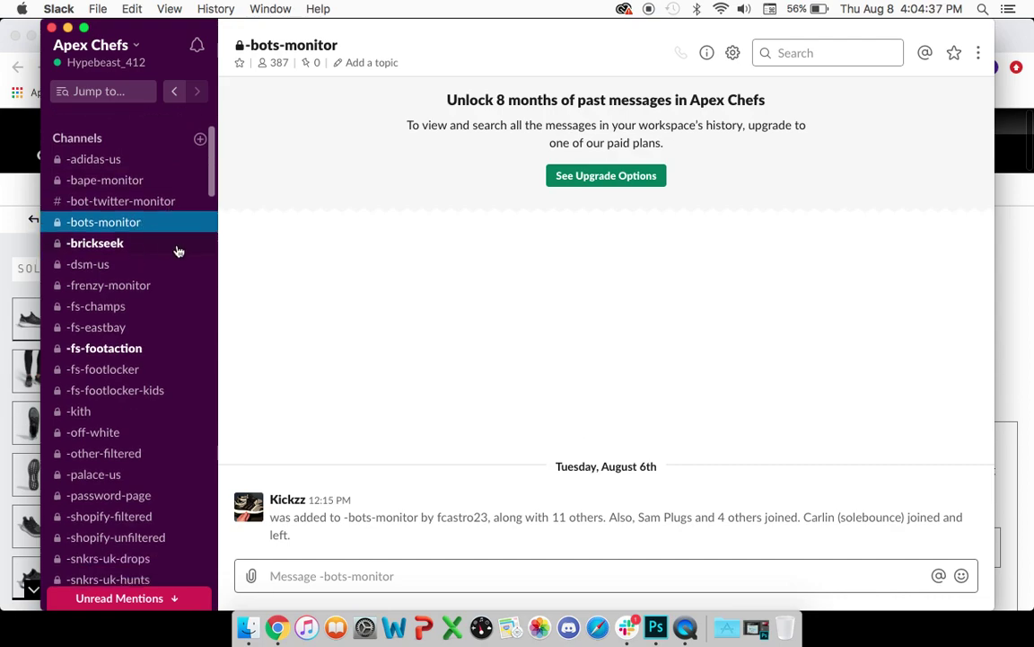
- Open the -brickseek channel and examine the recent deal posts with their new and old prices
click(178, 251)
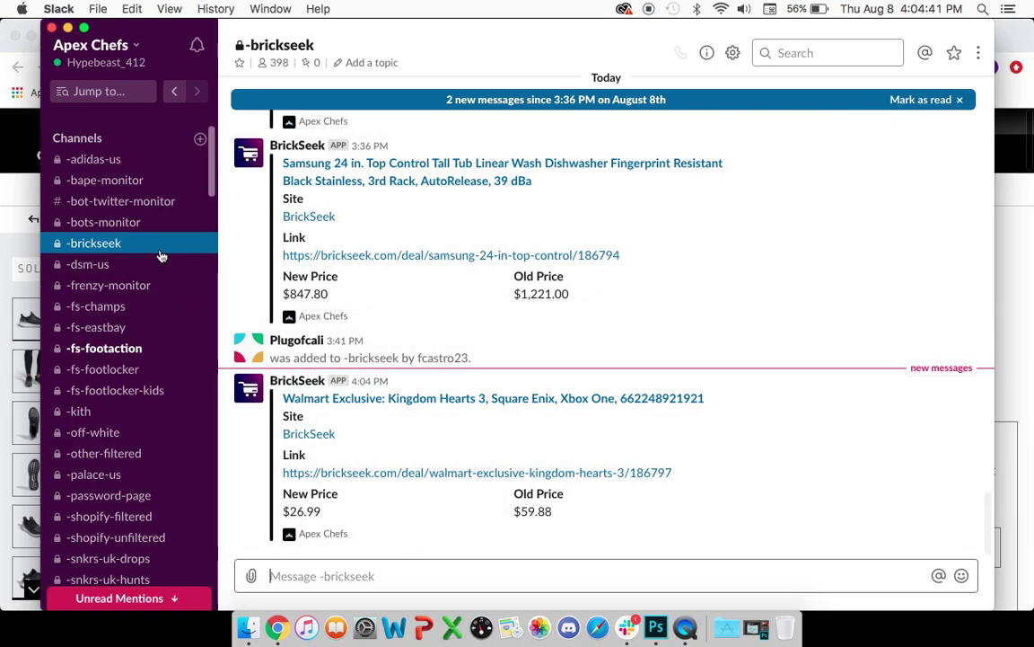
scroll(384, 397, up, 5)
scroll(384, 397, down, 3)
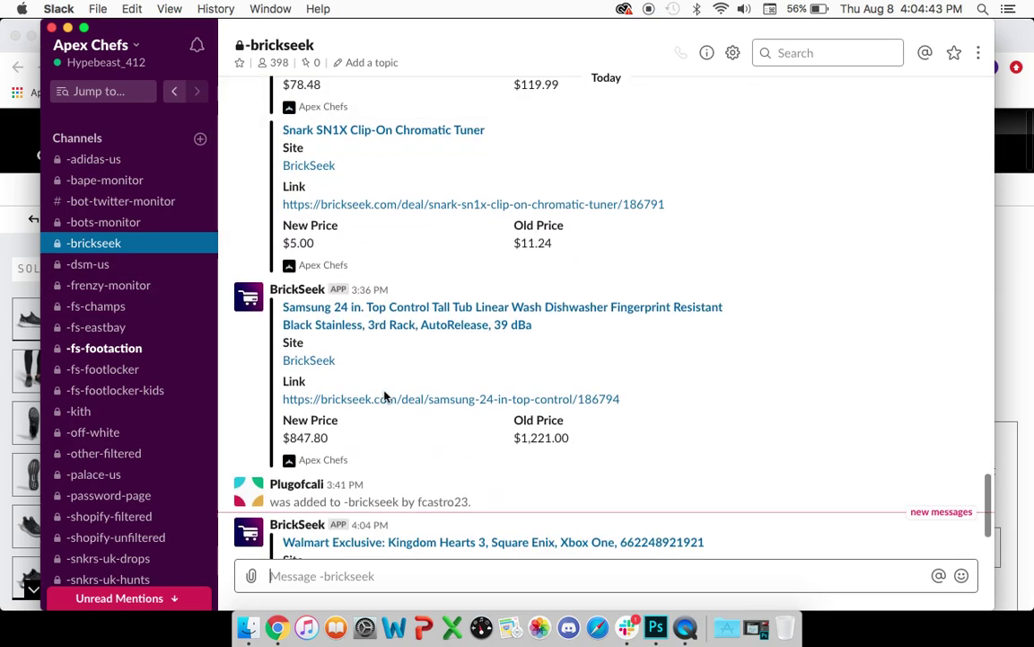
scroll(383, 397, down, 1)
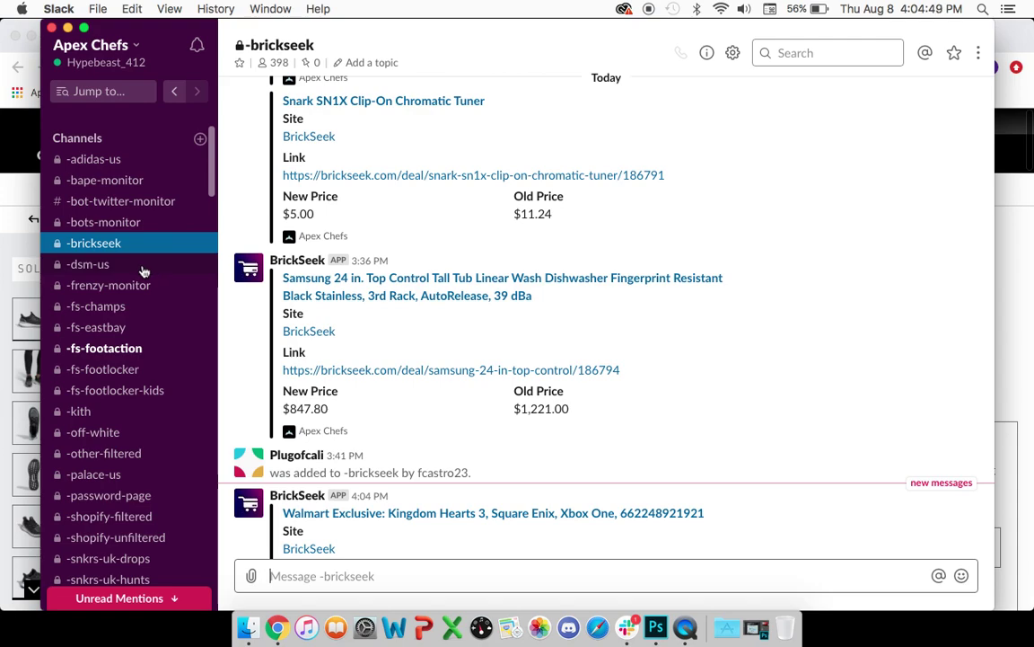
- View the -dsm-us, -fs-champs and -fs-eastbay channels one after another
click(88, 264)
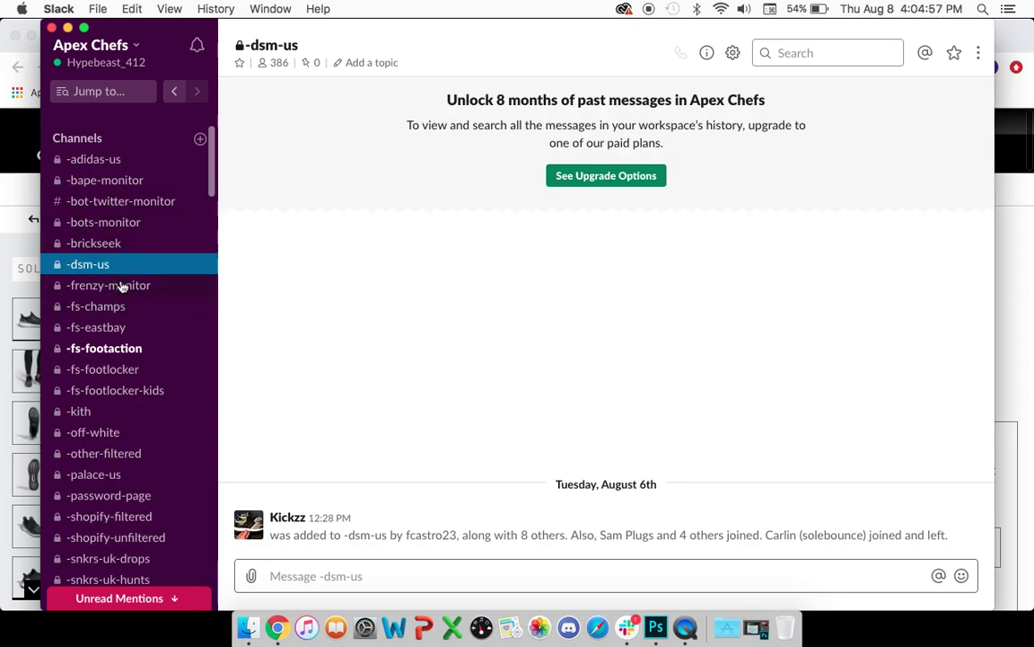
scroll(122, 285, down, 1)
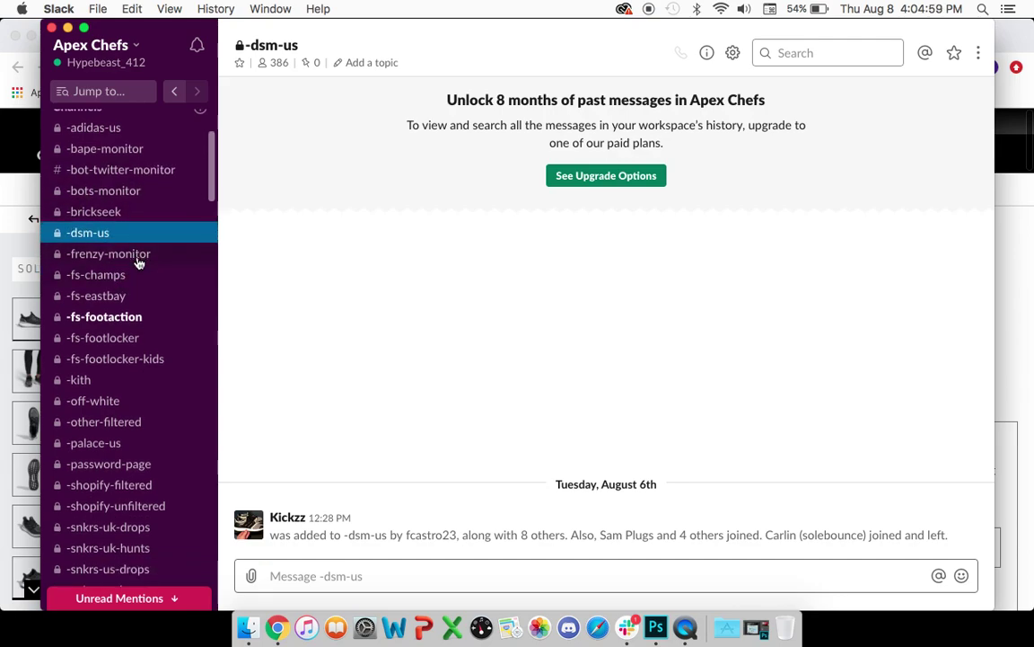
scroll(139, 294, down, 1)
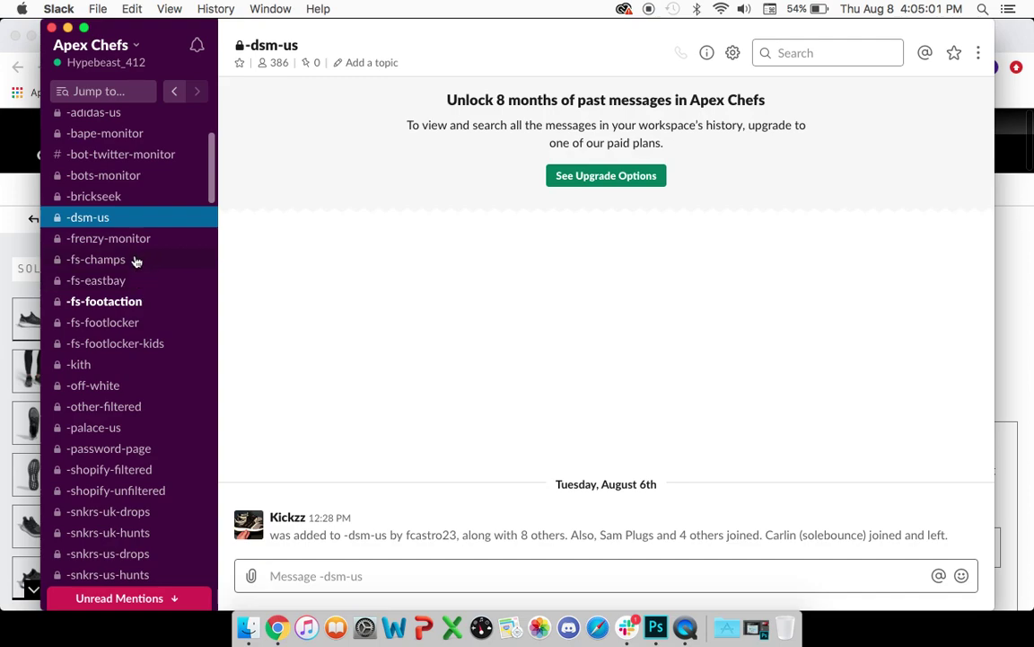
click(134, 259)
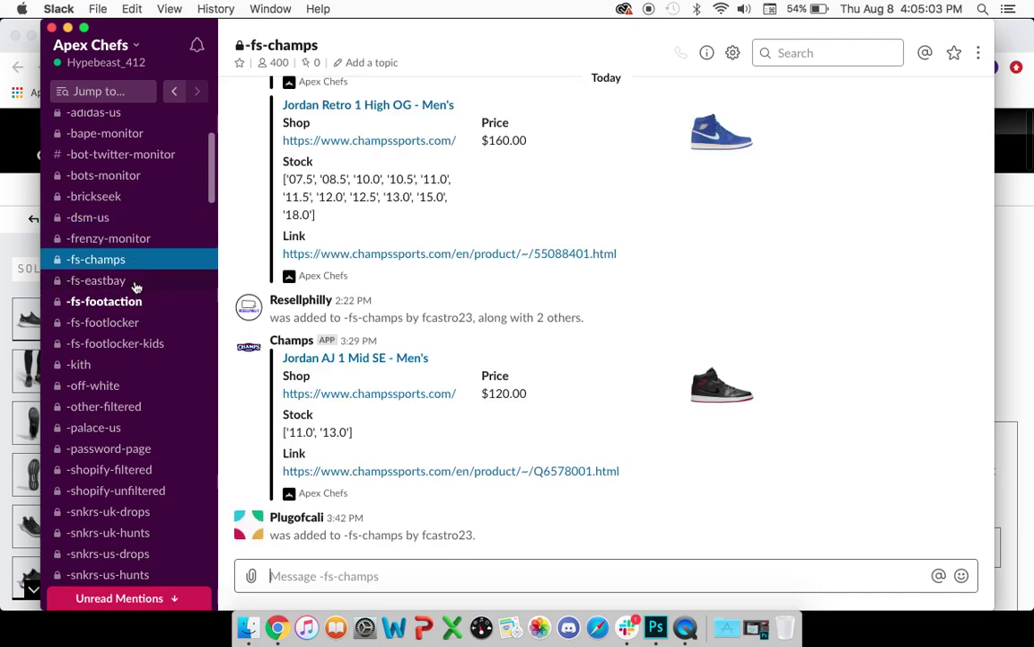
click(136, 283)
- View the Jordan AJ 1 Mid SE product page linked in the -fs-footaction channel, and return to Slack
click(141, 309)
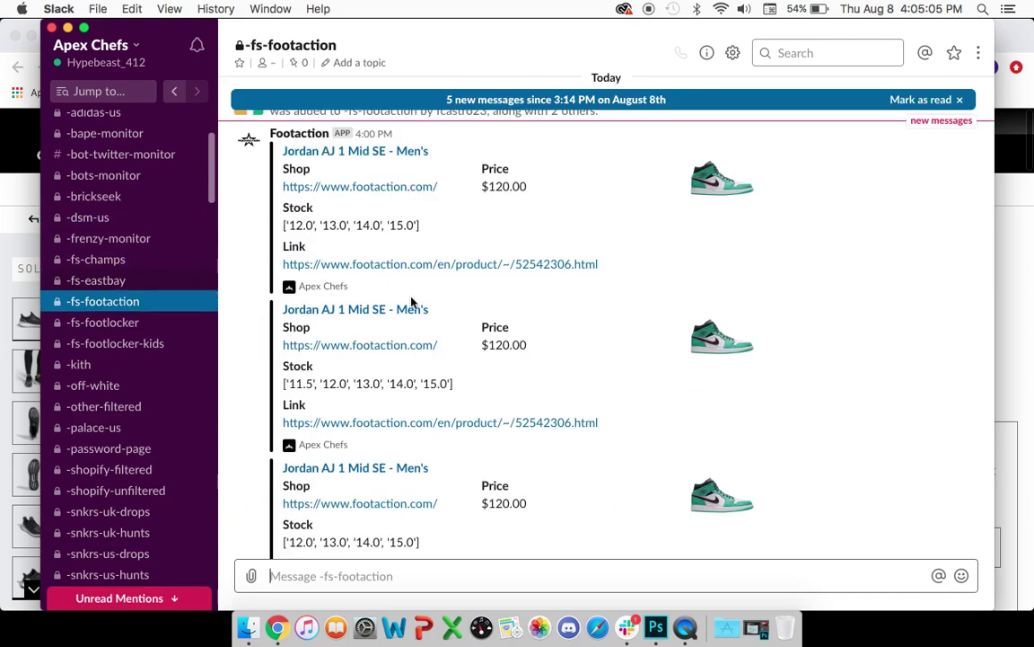
scroll(369, 266, down, 2)
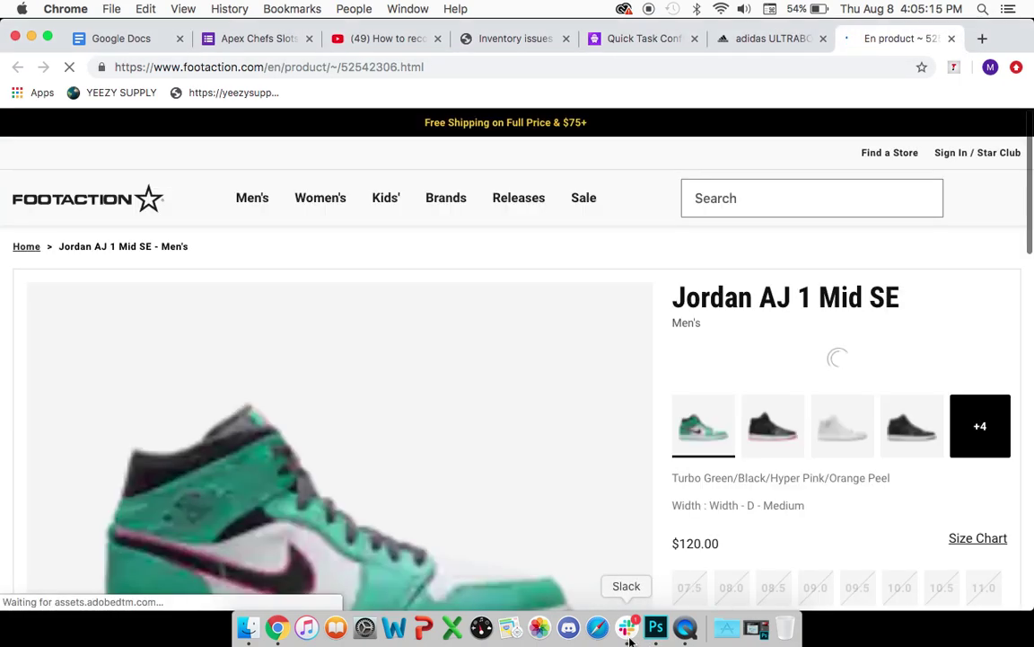
key(super+Tab)
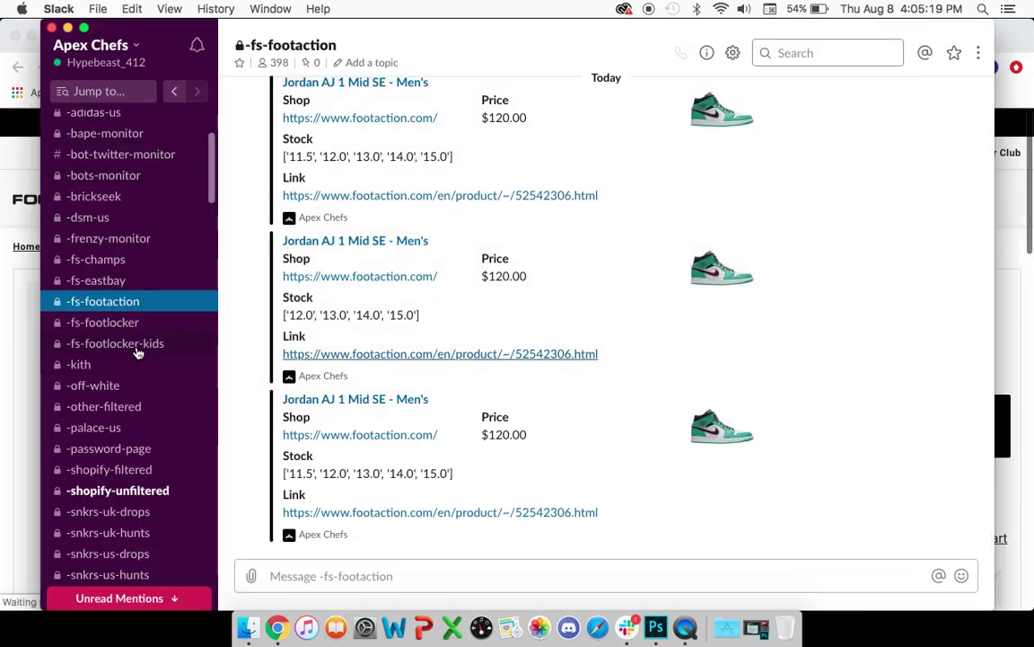
- Open the -kith channel and examine the New Balance posts with their add-to-cart and bot links for each size
scroll(140, 352, down, 1)
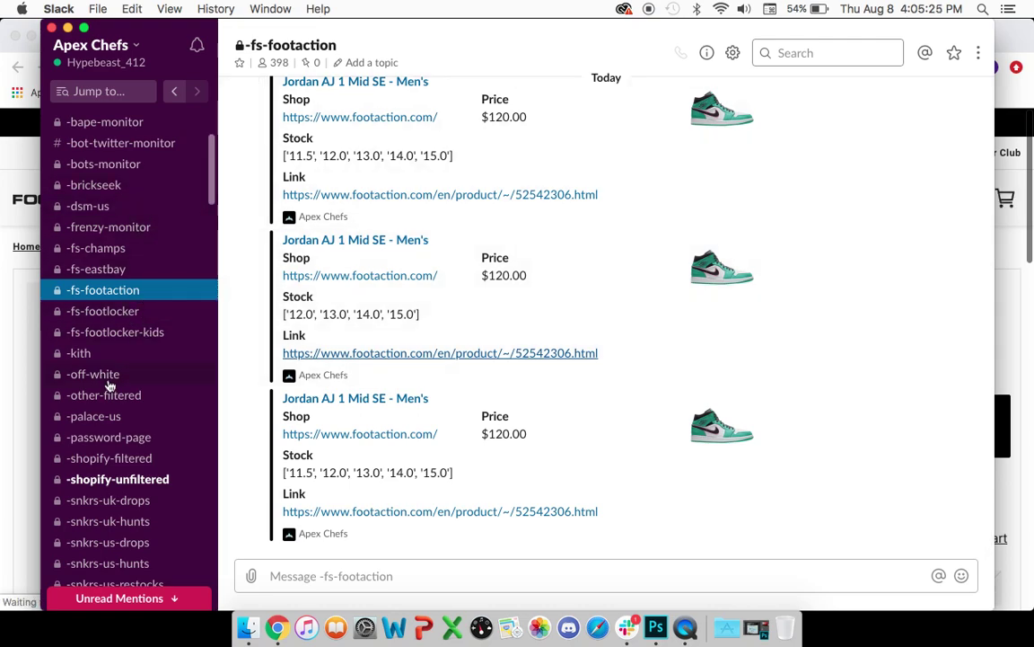
click(146, 344)
scroll(421, 271, up, 4)
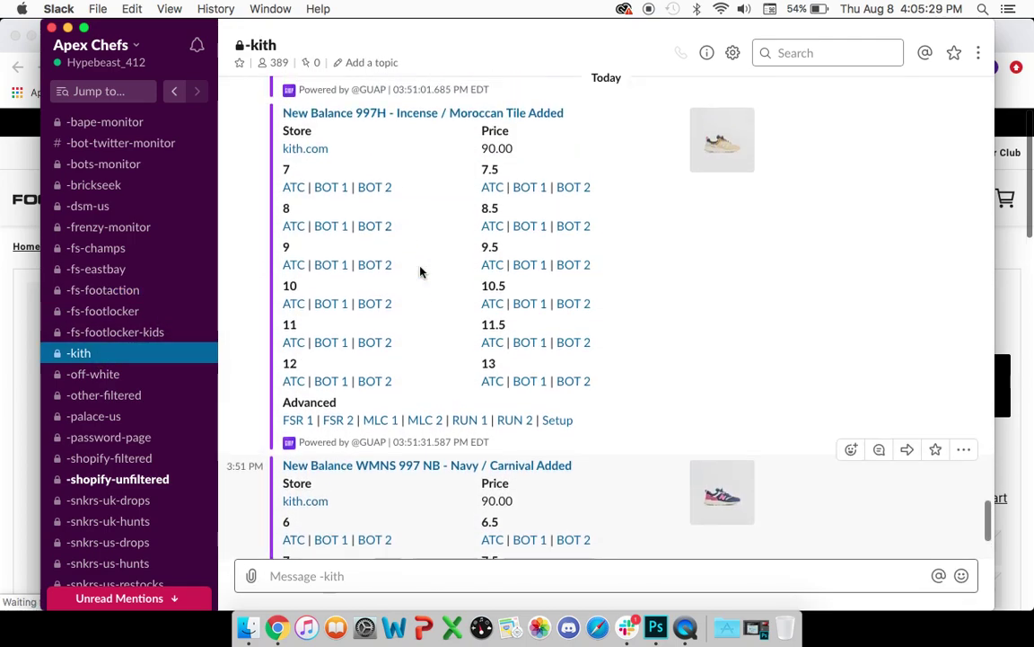
scroll(420, 271, down, 2)
scroll(108, 458, down, 1)
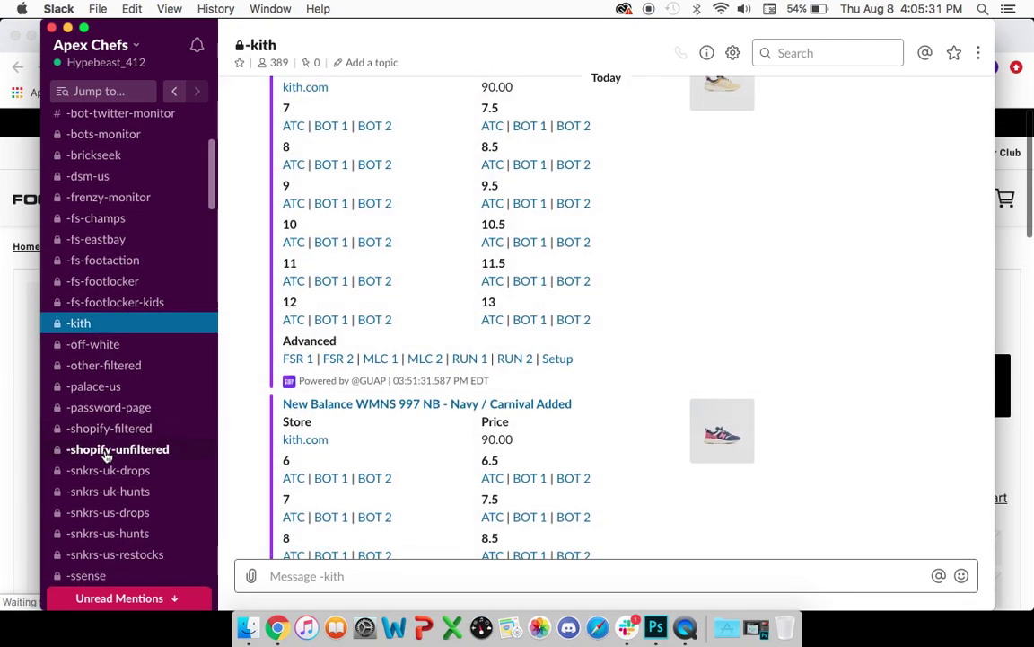
- Open the -undefeated channel and examine its Air Max 95 and BAPE tee posts with their size links
scroll(135, 431, down, 5)
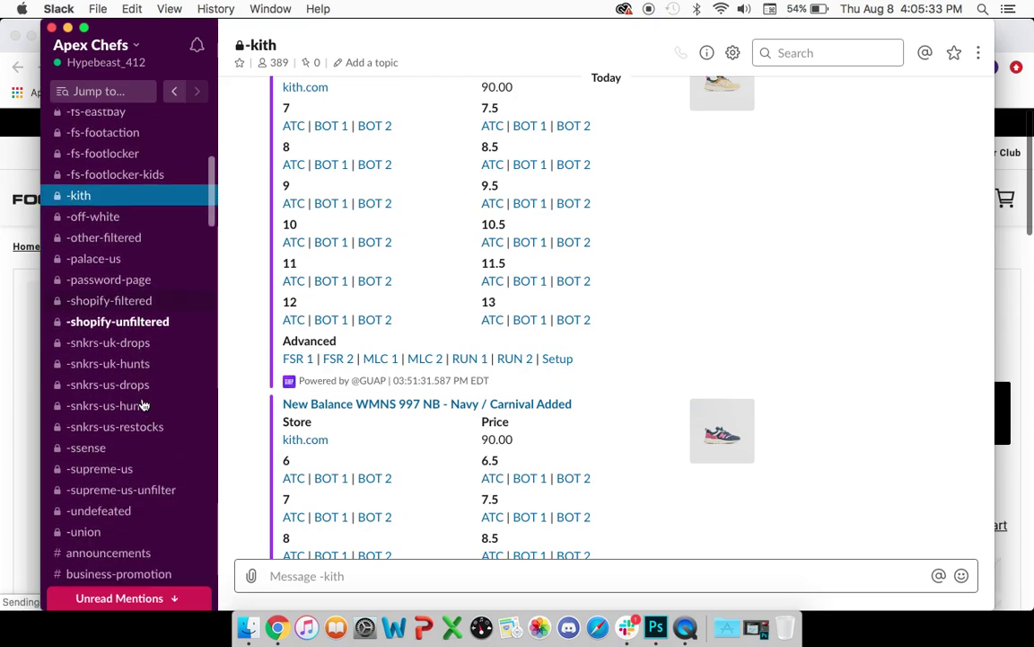
click(137, 510)
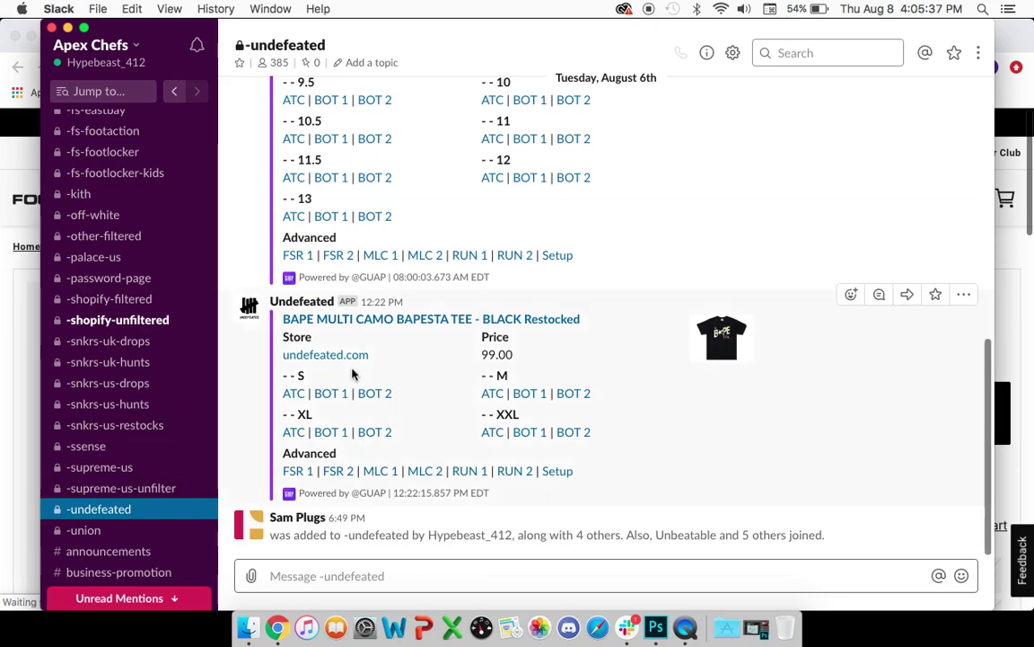
scroll(352, 375, up, 3)
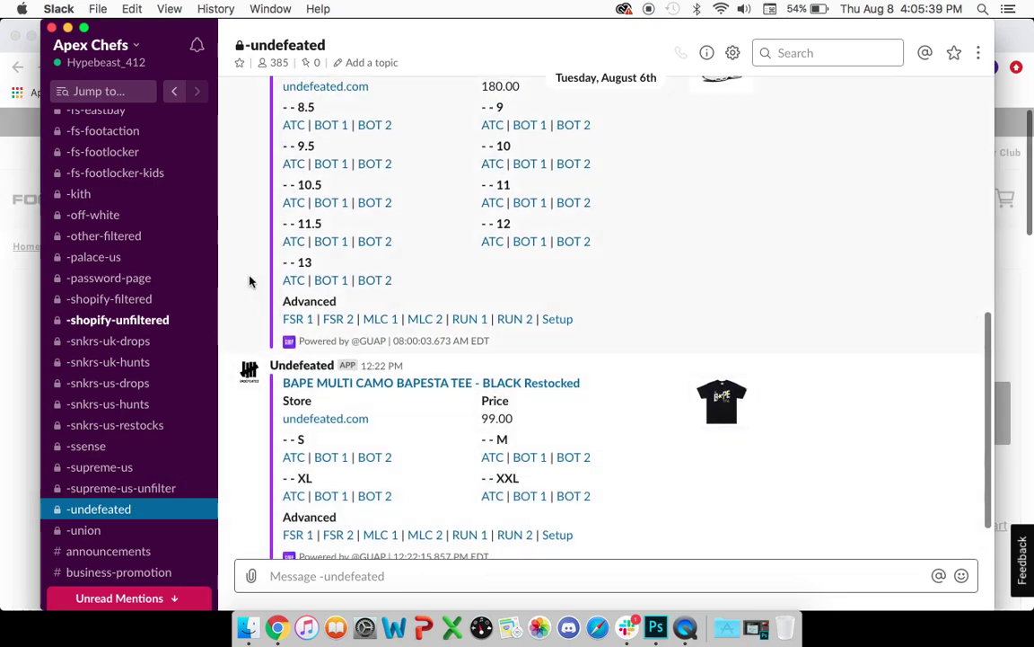
scroll(373, 298, up, 3)
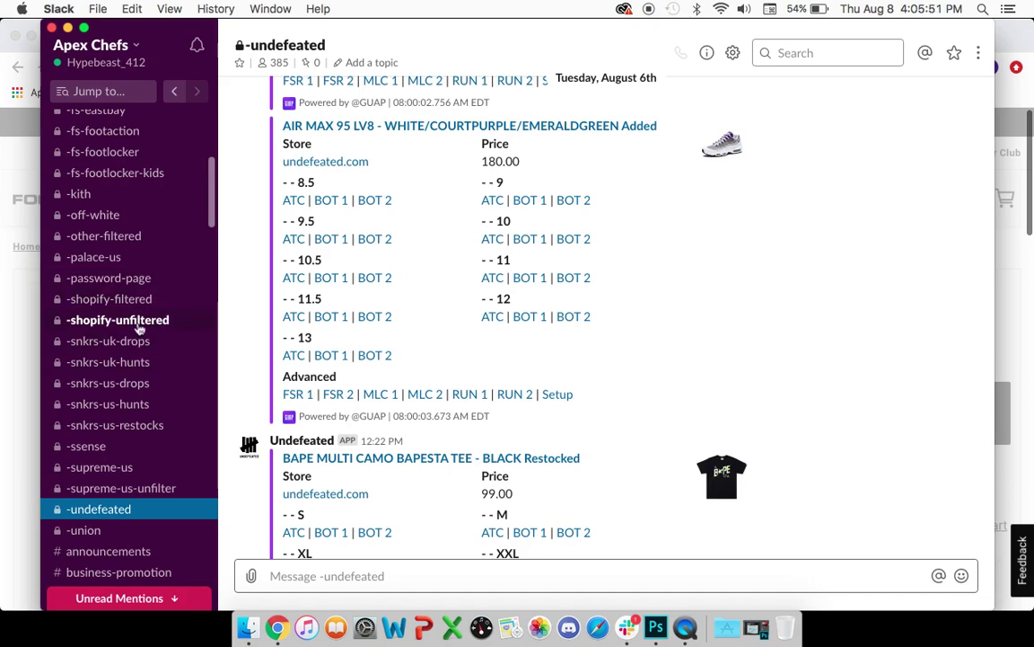
- Open the -shopify-filtered channel and look through today's added and restocked sneaker posts from the various Shopify stores
scroll(139, 329, up, 2)
click(144, 350)
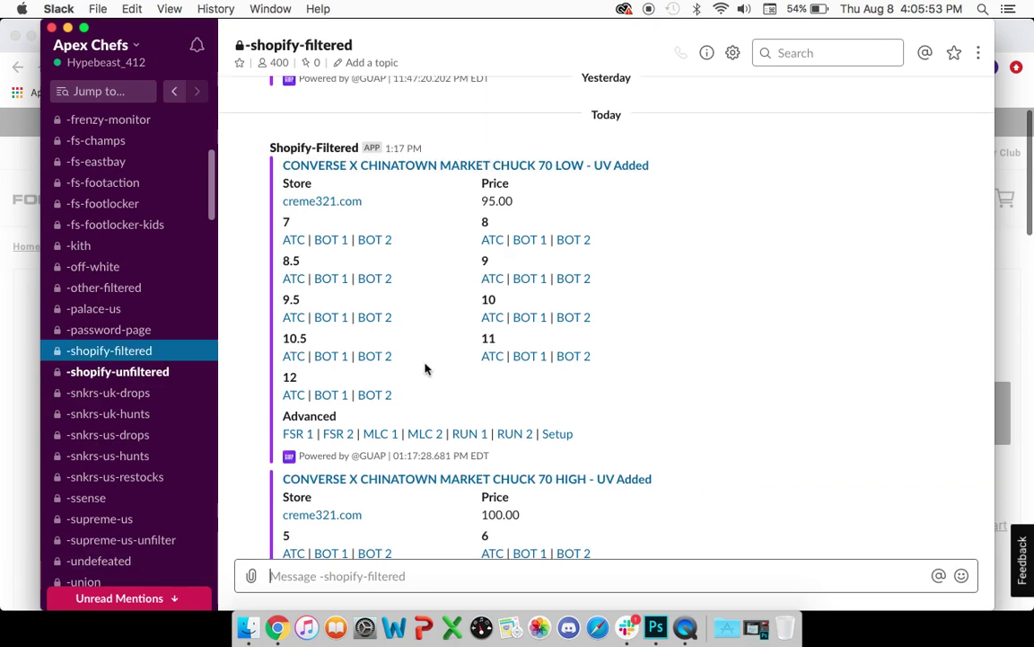
scroll(578, 317, down, 5)
scroll(577, 316, down, 10)
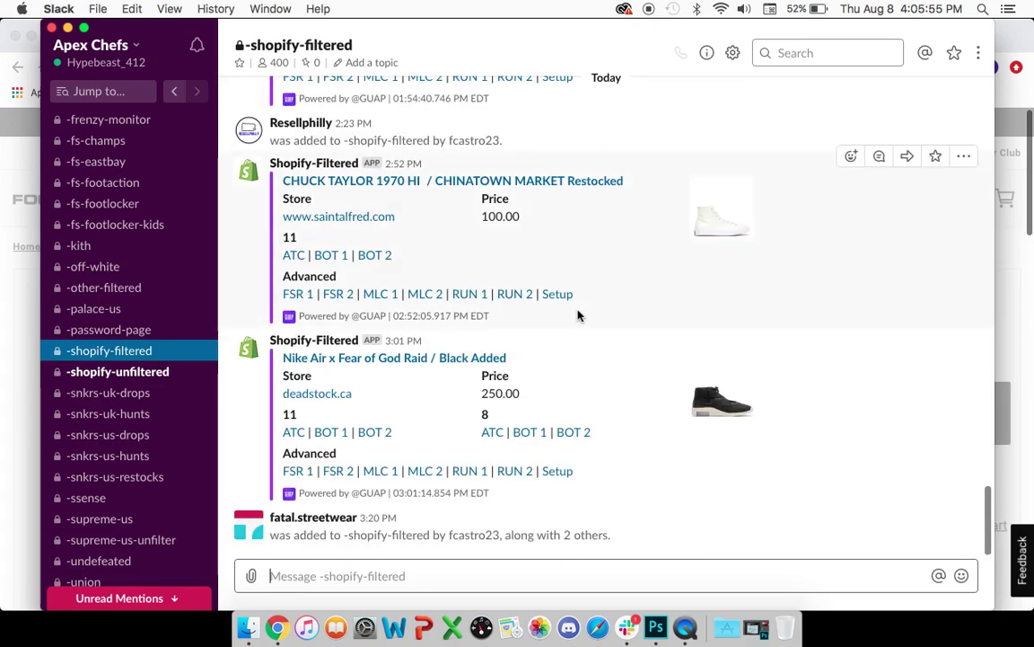
scroll(577, 316, up, 3)
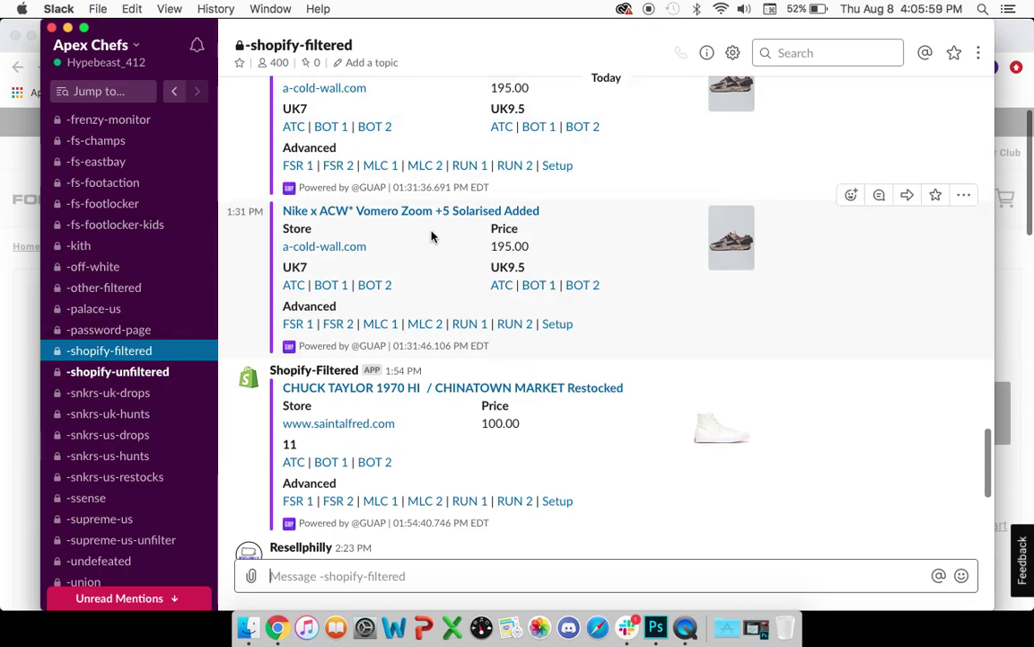
scroll(544, 256, down, 10)
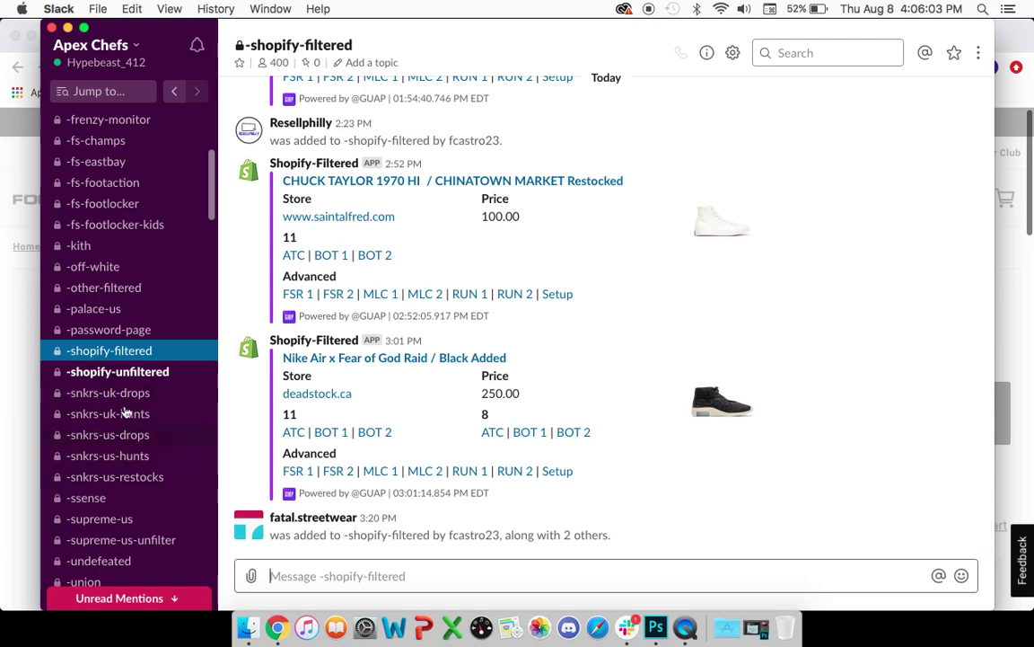
- Return to the -kith channel and review the New Balance WMNS 997 post down to the newest message
click(130, 247)
scroll(489, 200, down, 2)
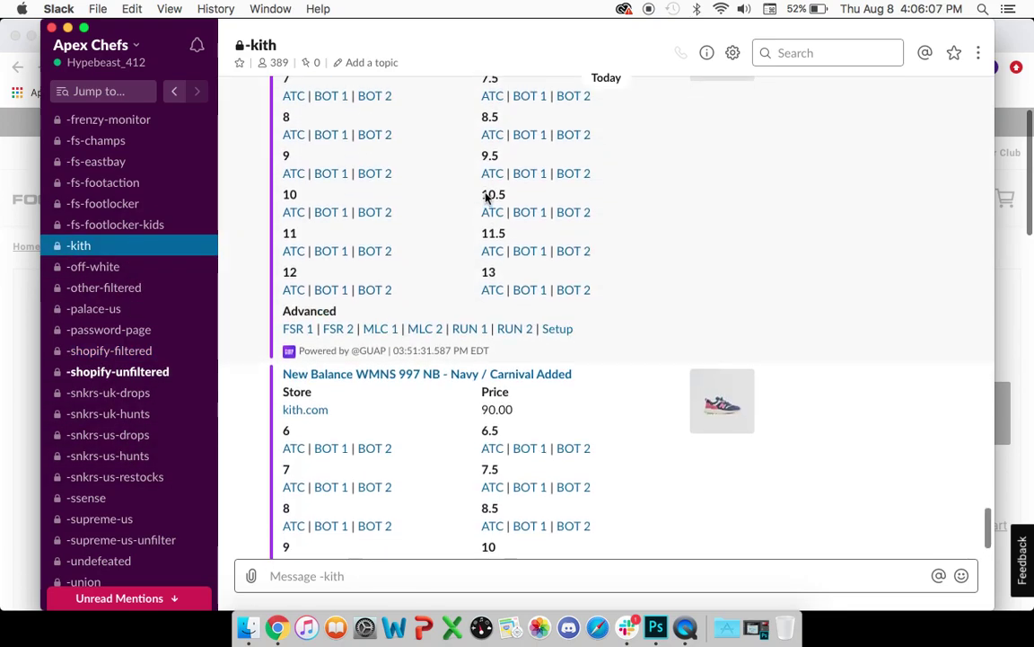
scroll(488, 199, up, 2)
scroll(487, 200, down, 3)
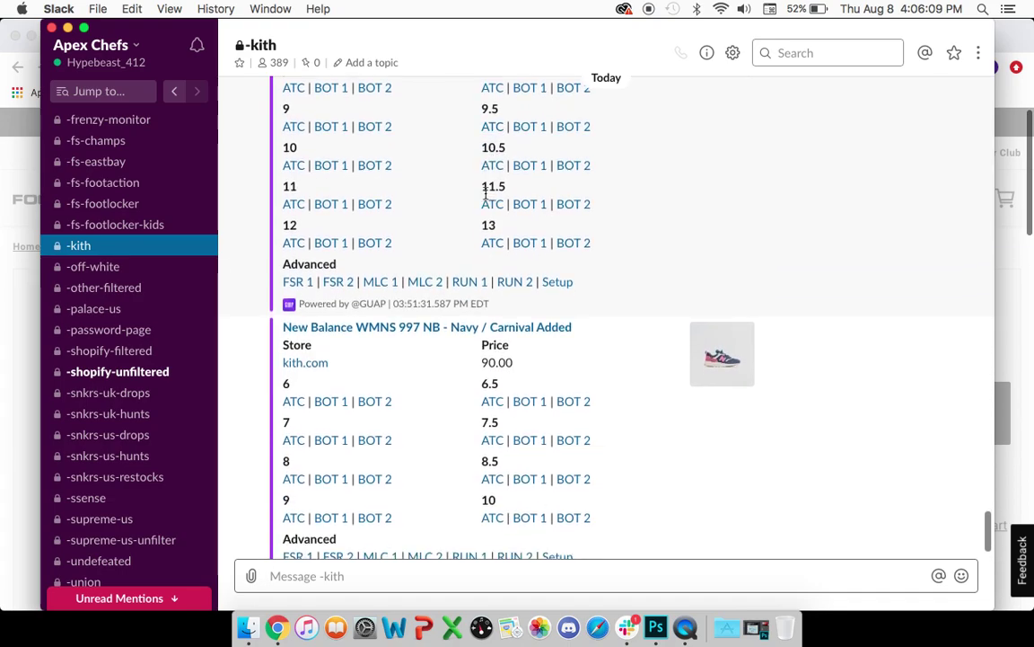
scroll(179, 270, down, 1)
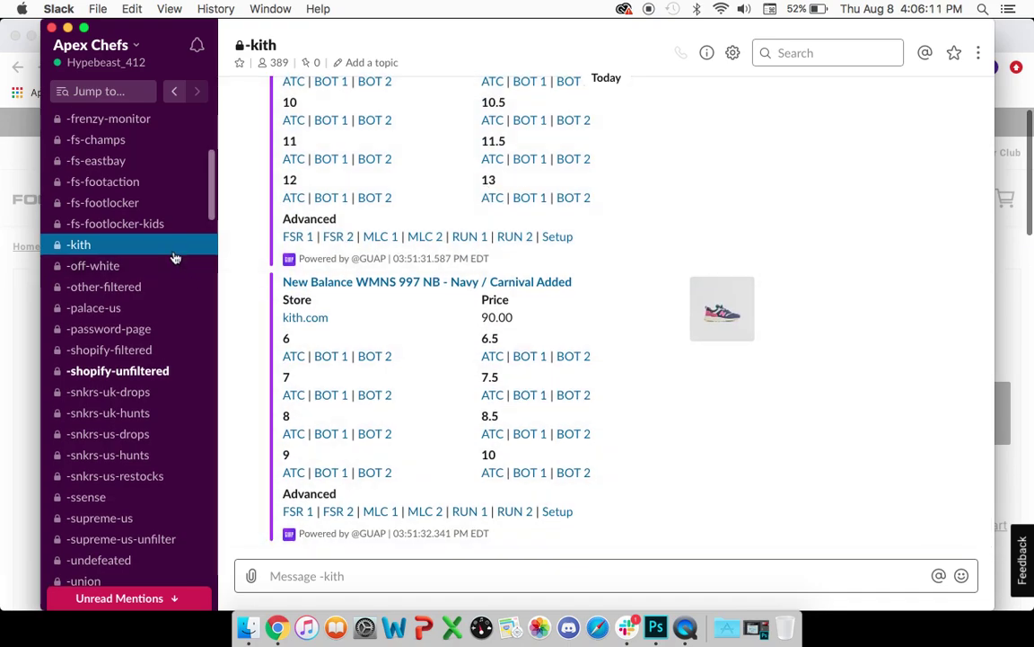
- Open the -off-white channel and examine the Off White x Nike Zoom Terra Kiger 5 posts
click(175, 258)
scroll(522, 261, up, 4)
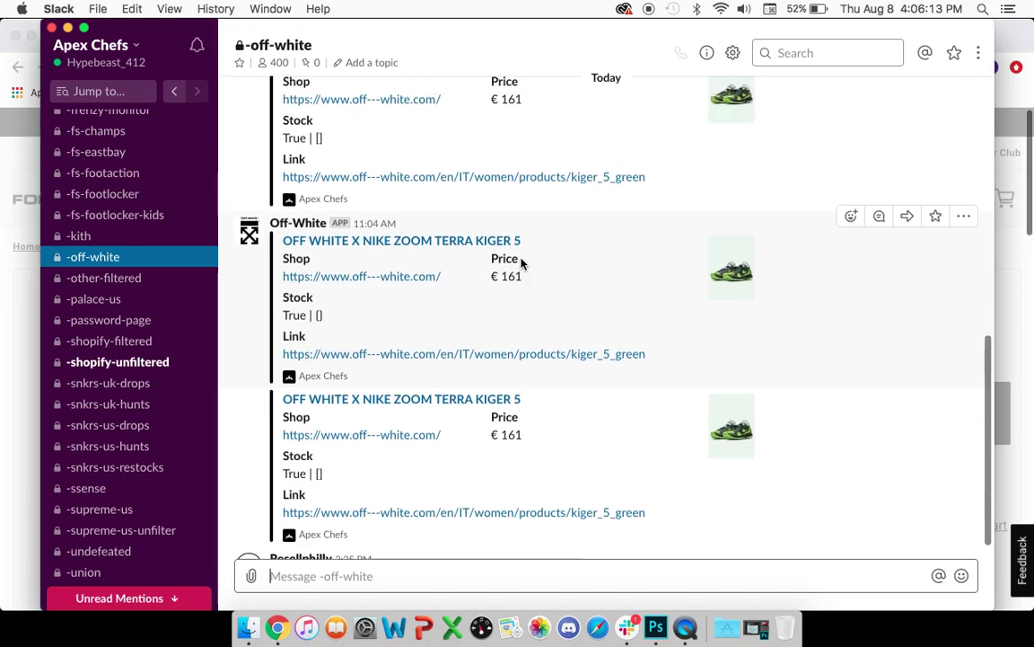
scroll(521, 261, down, 3)
scroll(521, 261, down, 2)
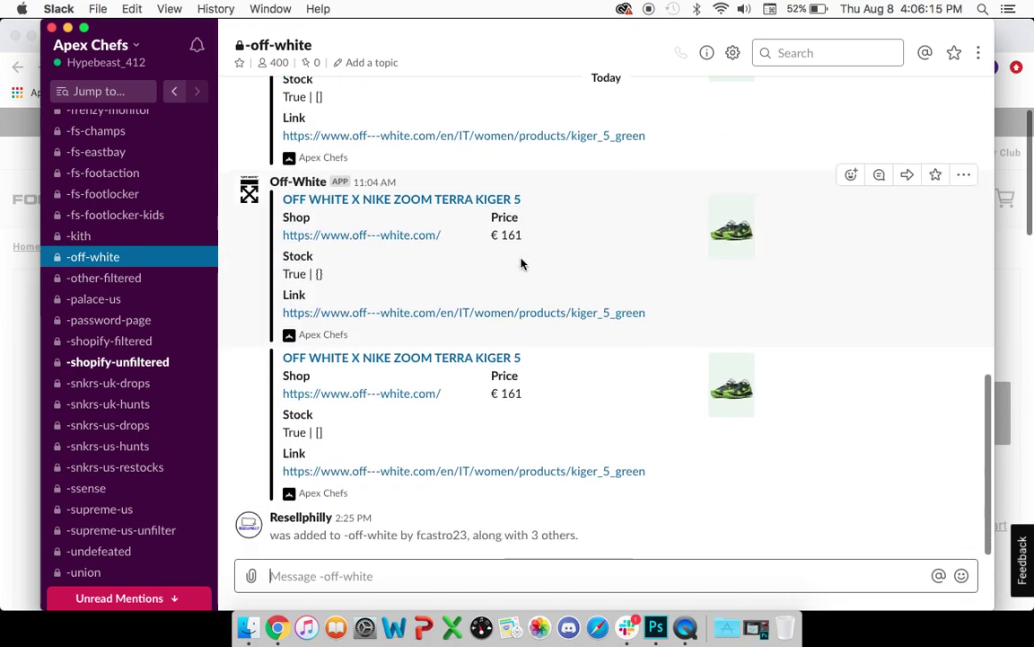
- Open the -other-filtered channel and look through yesterday's and today's non-Shopify posts with their shop, stock and product links
click(162, 278)
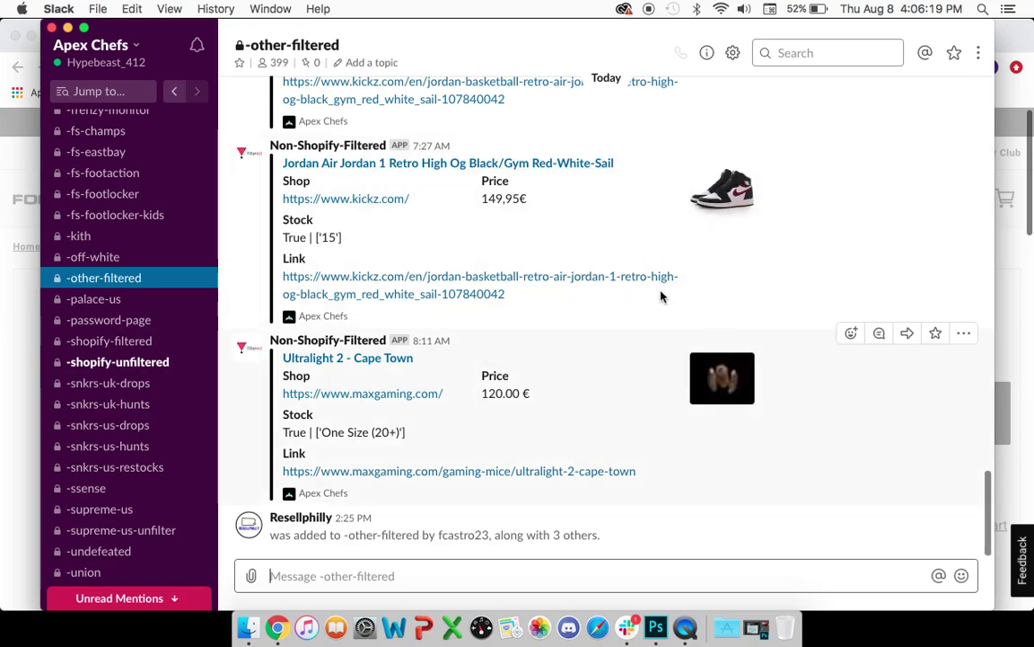
scroll(459, 180, up, 2)
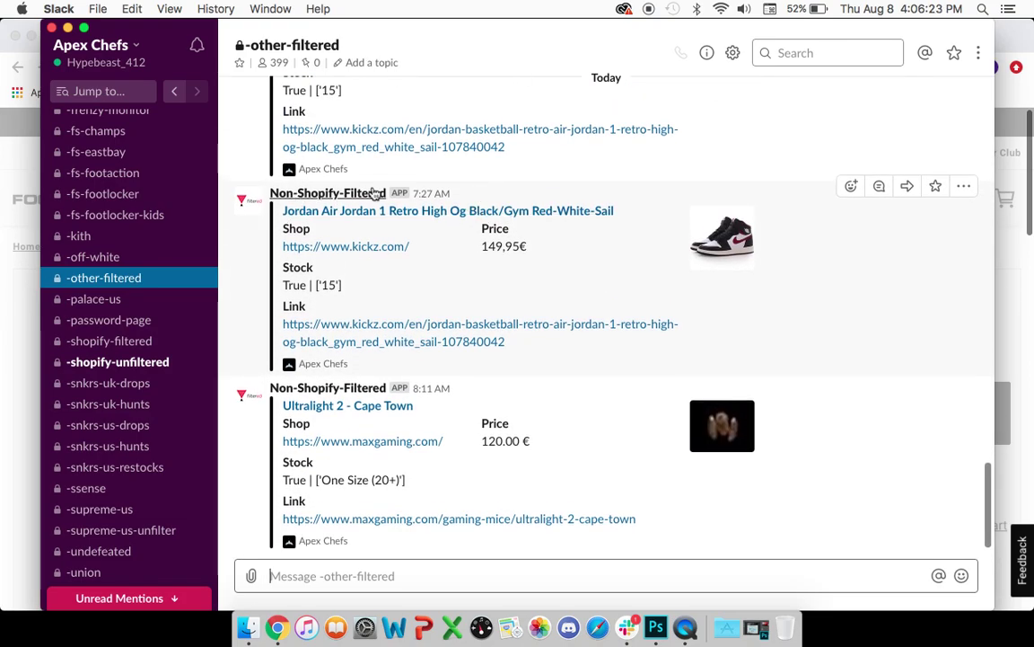
scroll(569, 196, down, 1)
scroll(414, 277, up, 15)
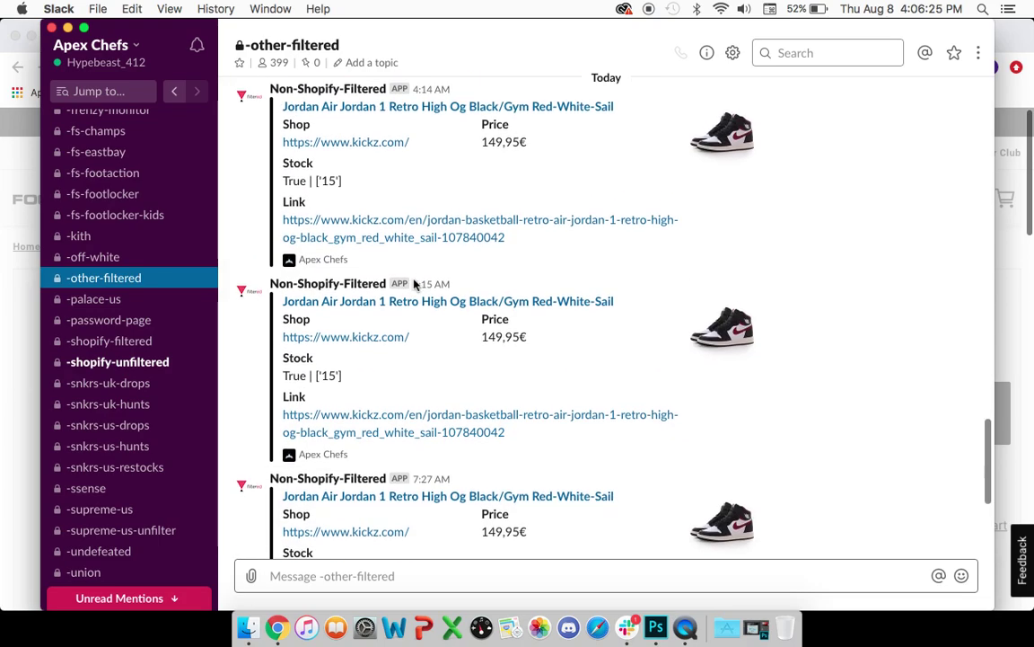
scroll(414, 284, up, 5)
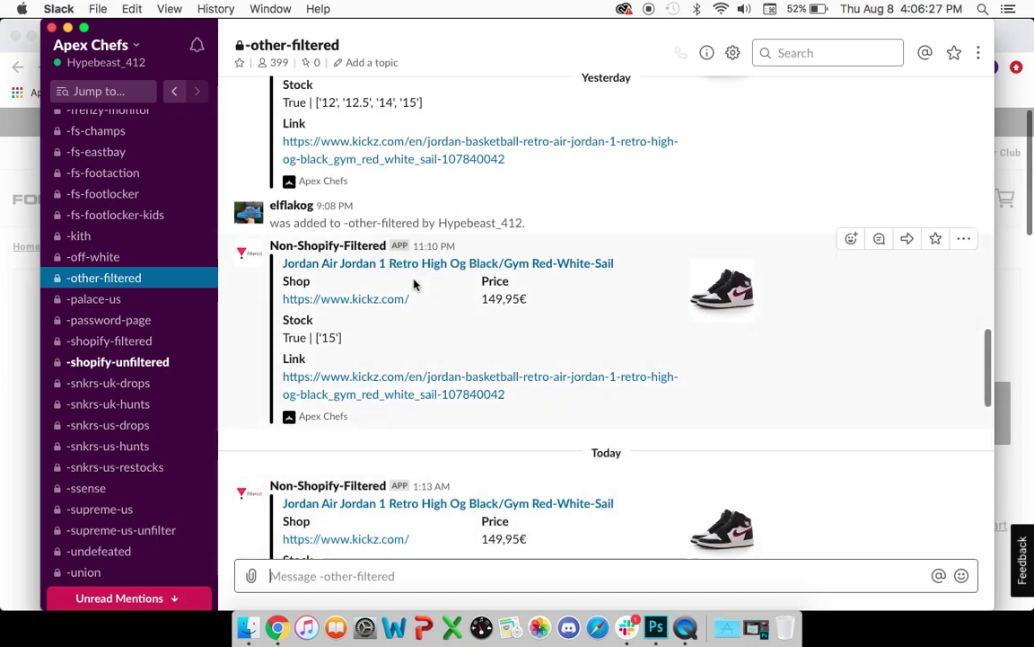
scroll(414, 284, down, 20)
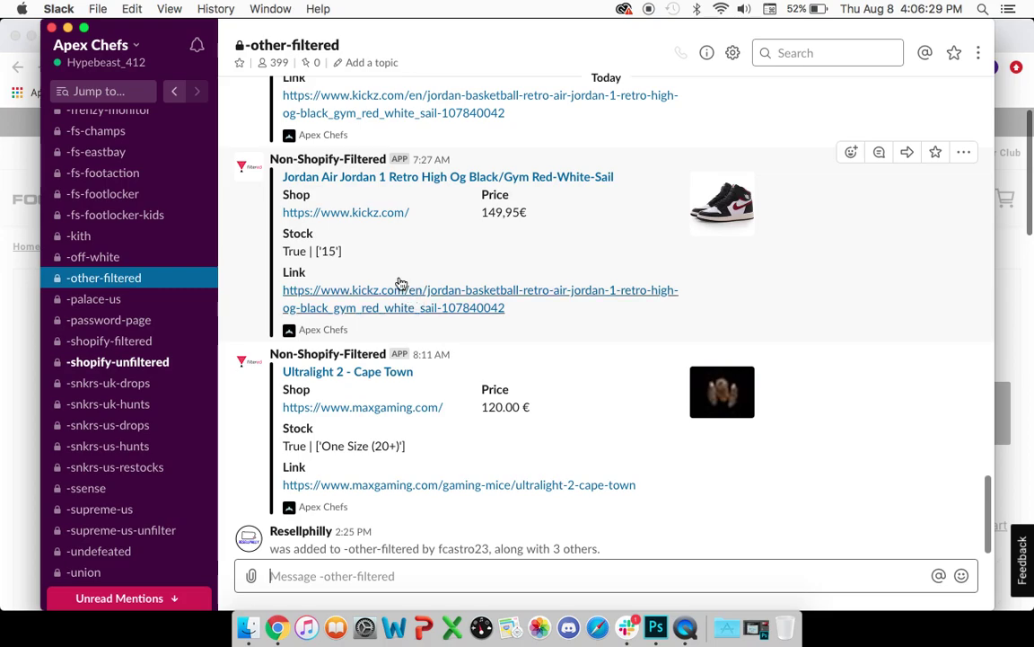
scroll(386, 270, down, 1)
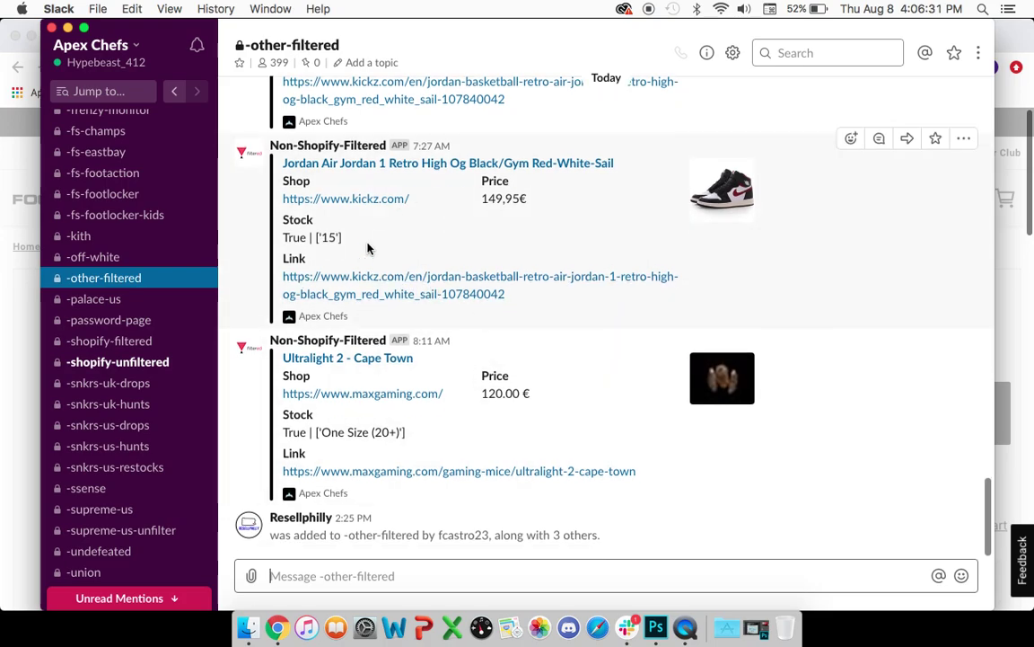
- View the KICKZ product page for the Air Jordan 1 Retro High OG linked in -other-filtered, and return to Slack
scroll(449, 296, up, 8)
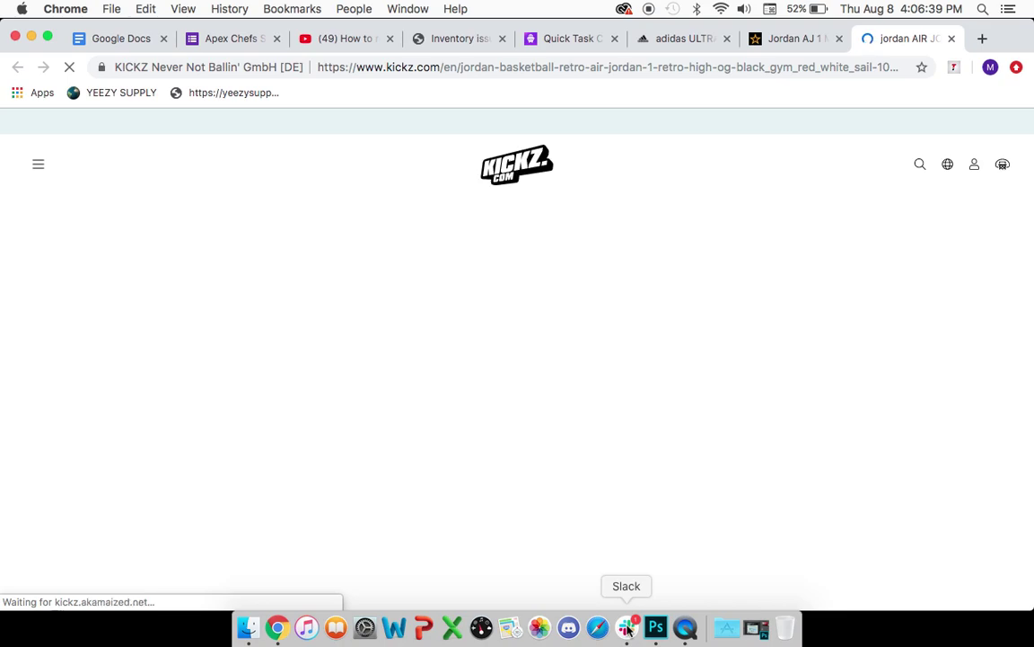
scroll(637, 419, down, 5)
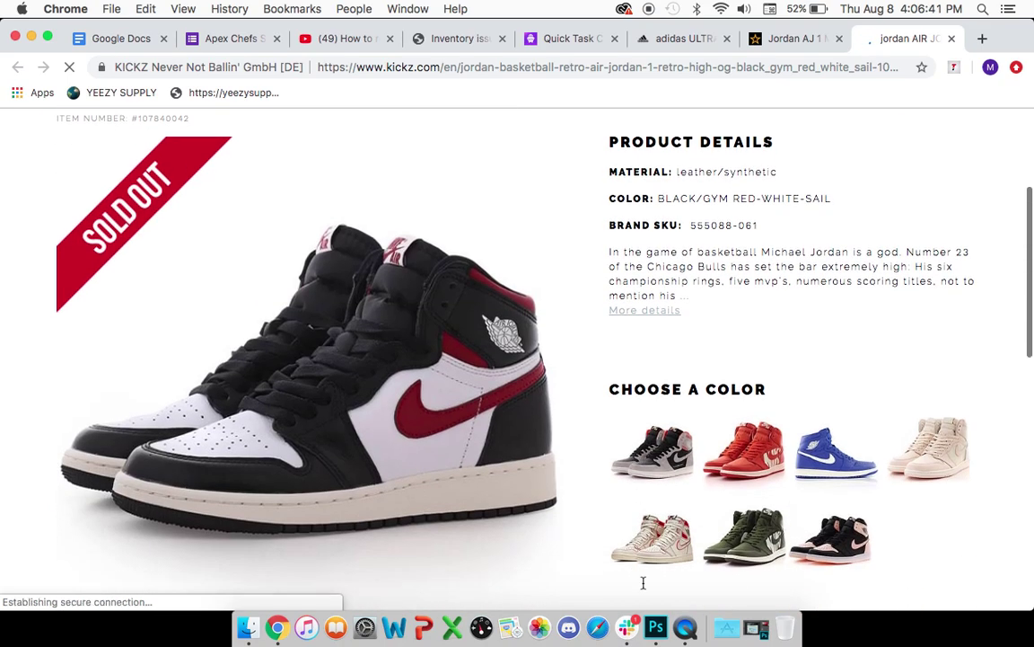
click(625, 628)
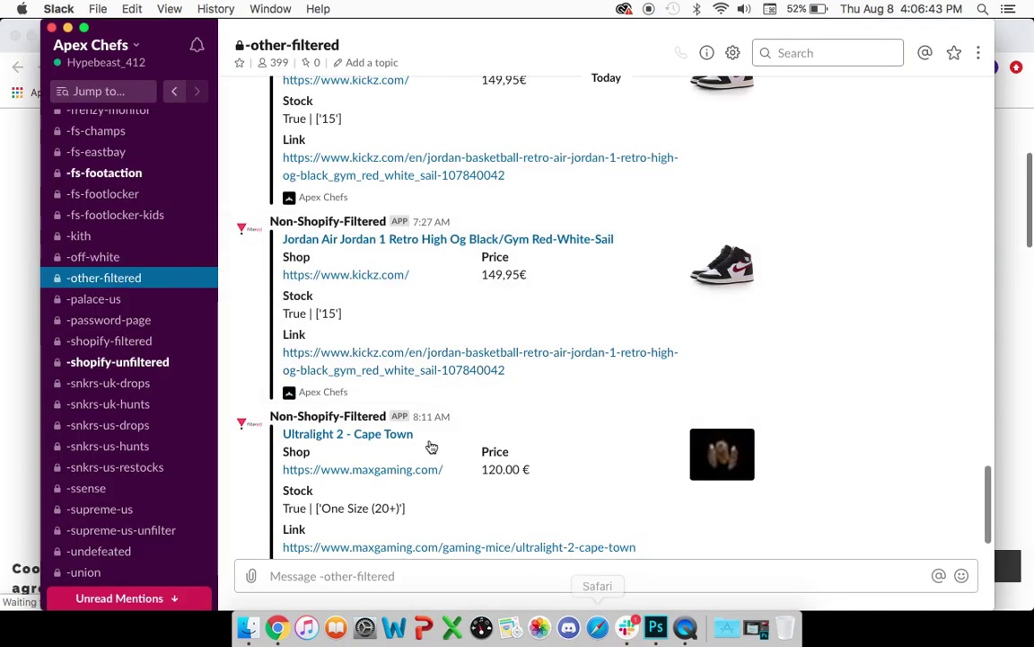
scroll(186, 308, down, 2)
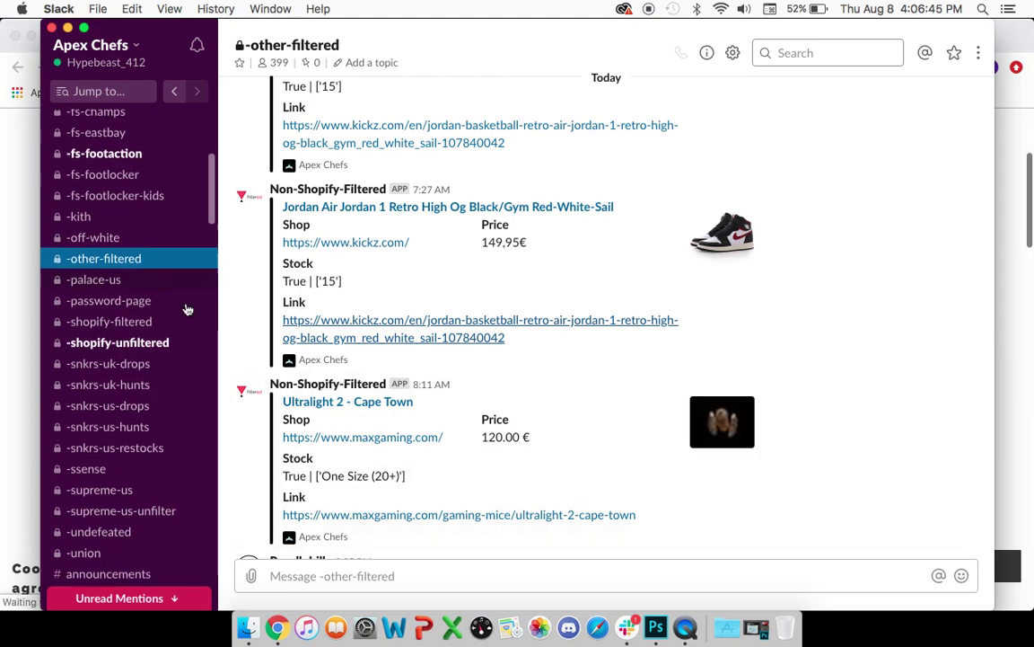
- Find the -password-page channel in the channel list and examine its posts about store password pages going up or down
scroll(149, 191, up, 5)
scroll(150, 191, down, 4)
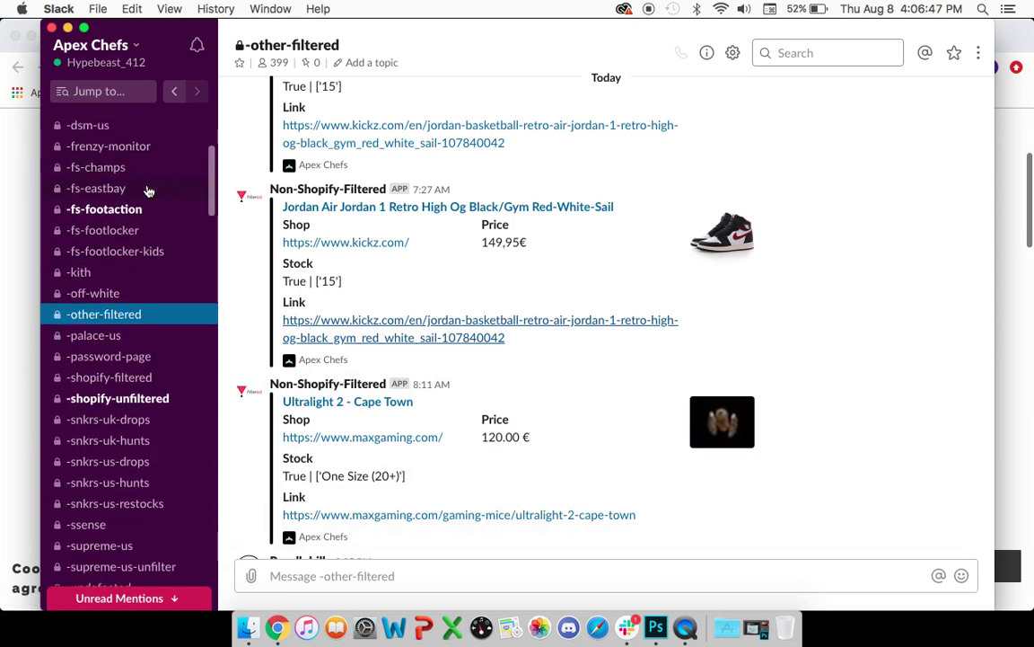
scroll(149, 191, up, 6)
scroll(149, 192, down, 4)
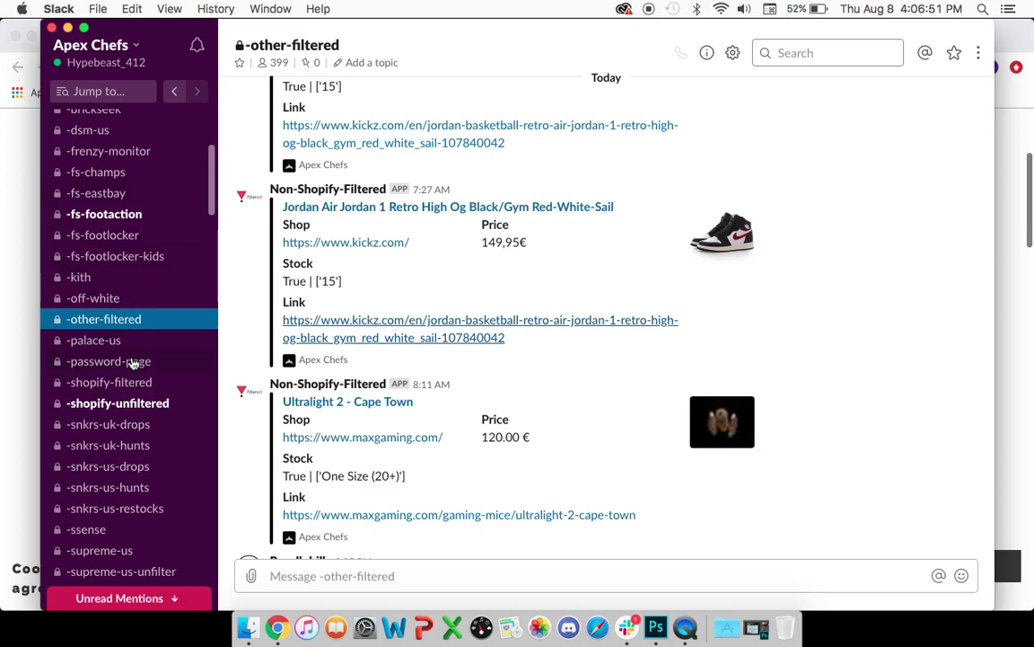
click(153, 366)
scroll(456, 386, up, 5)
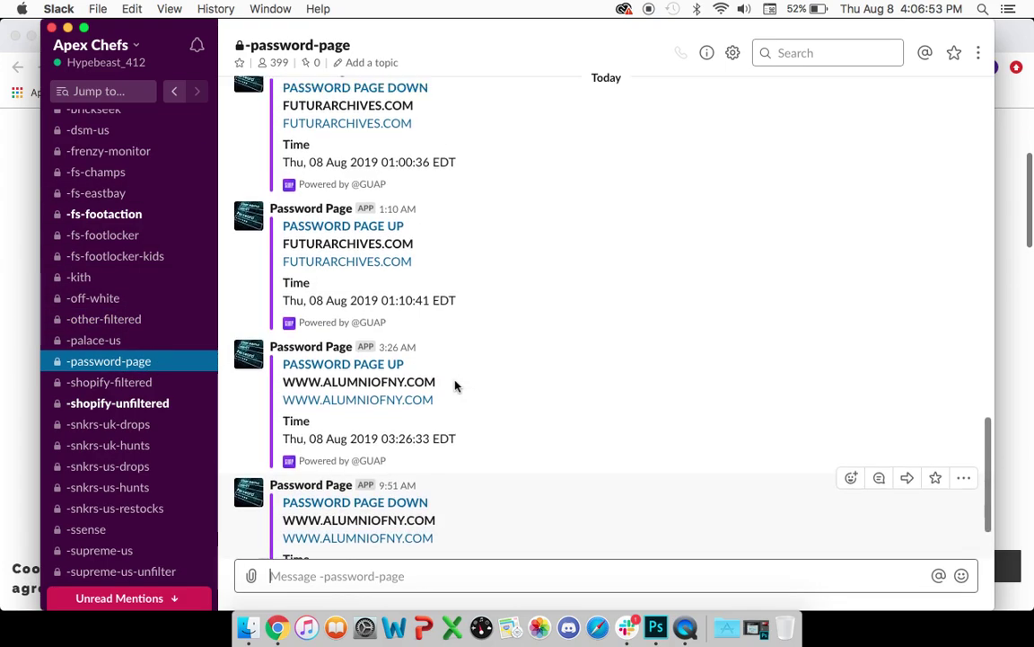
scroll(456, 386, up, 3)
scroll(455, 386, down, 6)
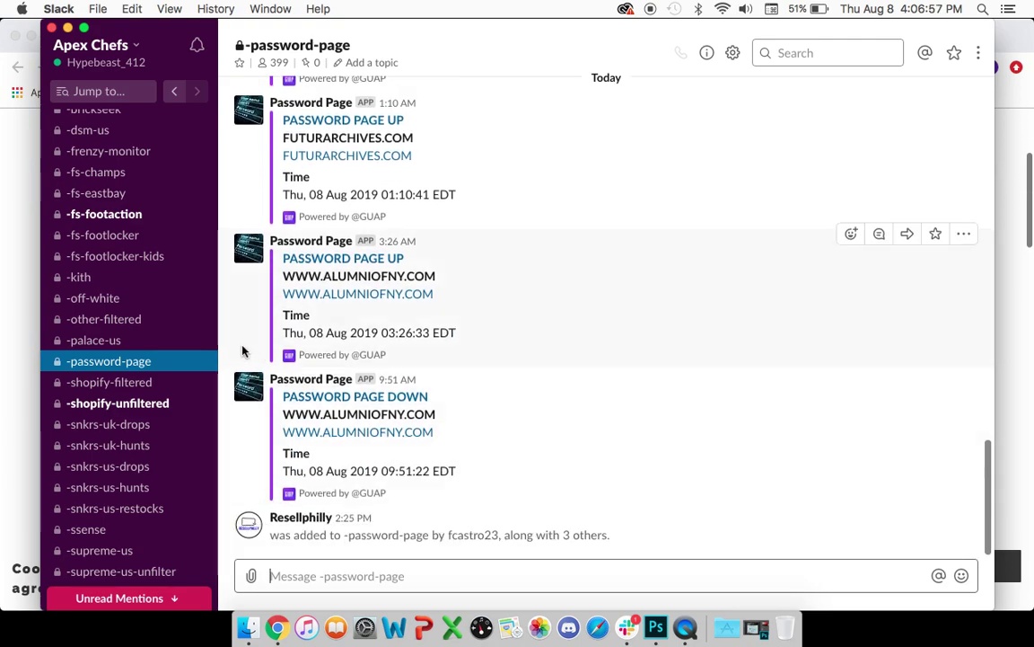
- View the -shopify-filtered channel again, followed by the -snkrs-us-drops channel
click(148, 381)
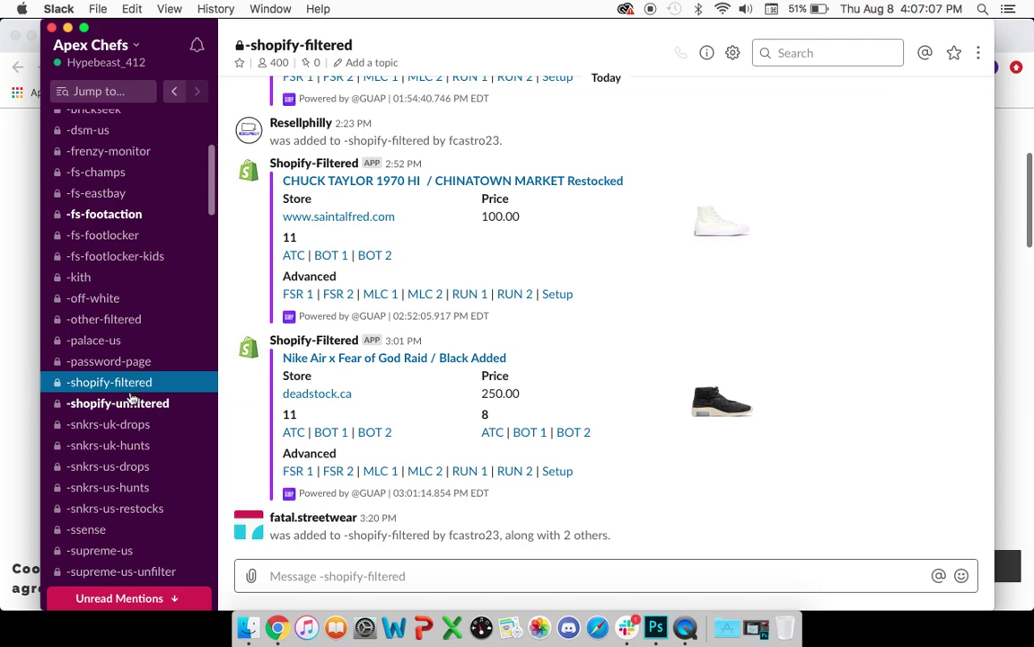
scroll(131, 398, down, 2)
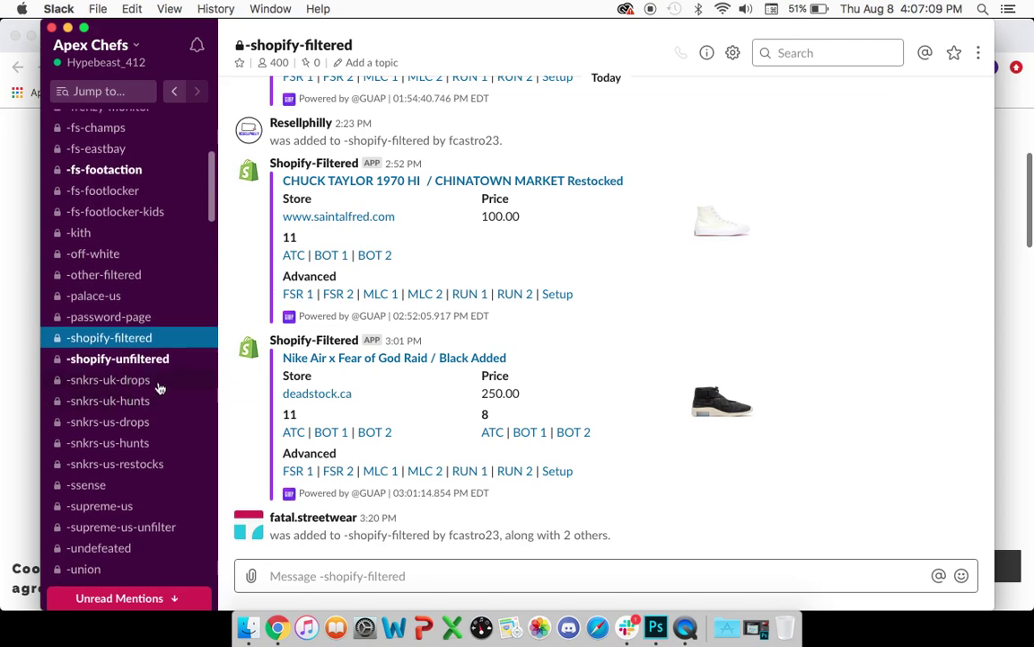
click(154, 422)
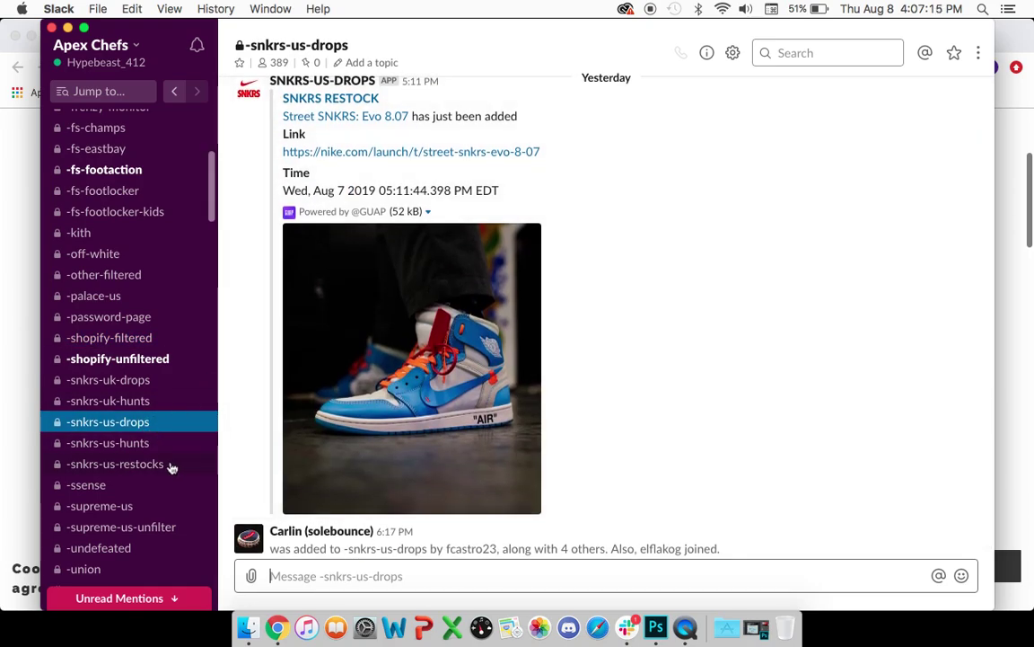
- Open the -snkrs-us-restocks channel and examine the Air Jordan IV 'Cool Grey' restock posts
click(171, 465)
scroll(450, 422, up, 5)
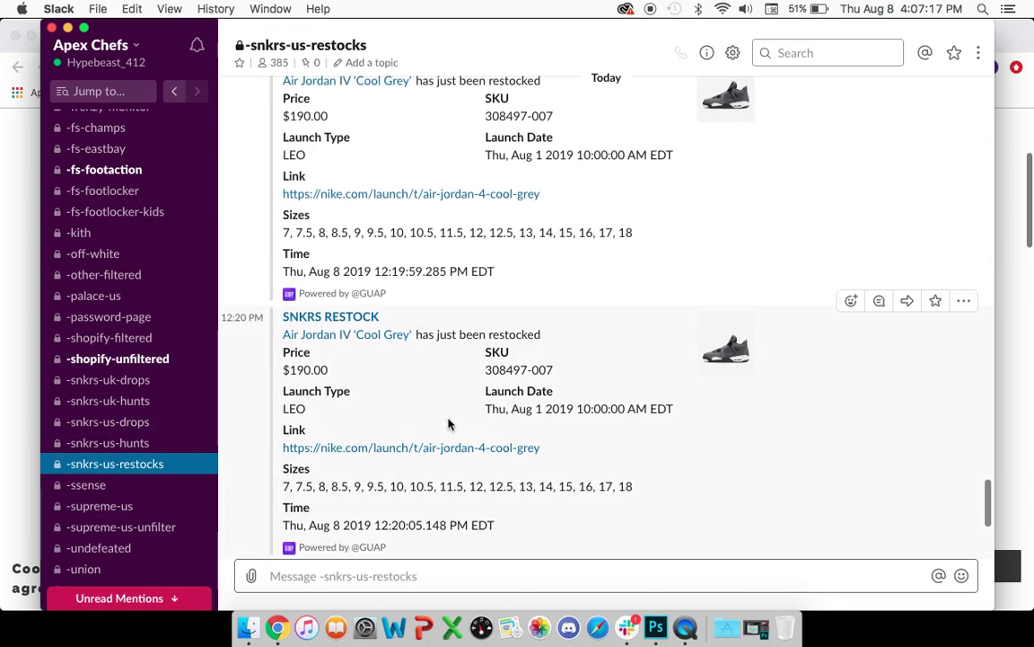
scroll(450, 424, down, 5)
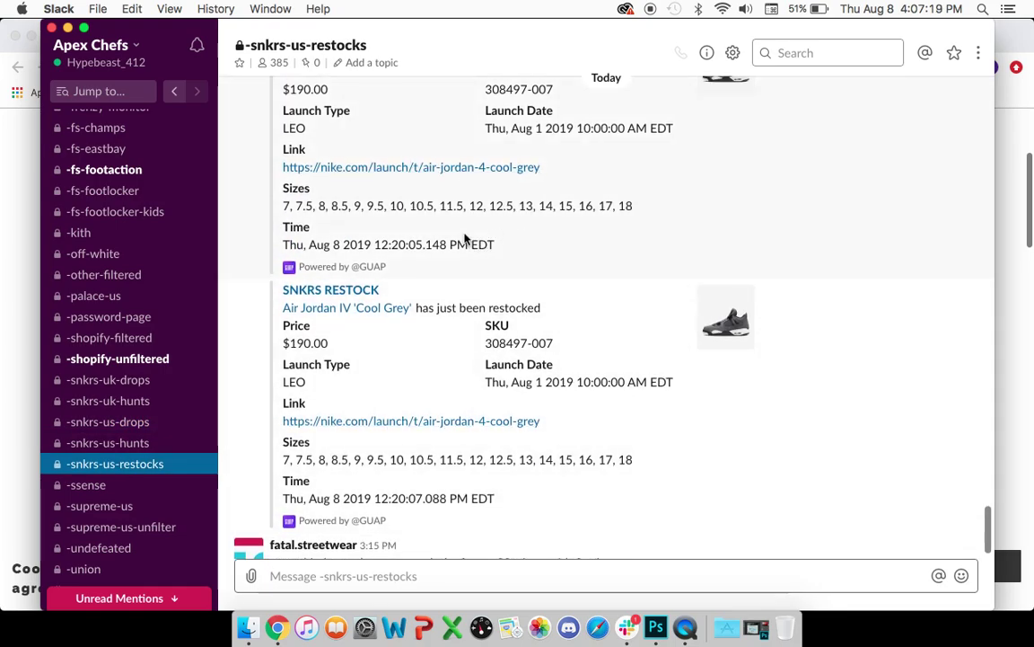
scroll(126, 422, down, 2)
- View the -supreme-us and -supreme-us-unfilter channels one after the other
click(141, 467)
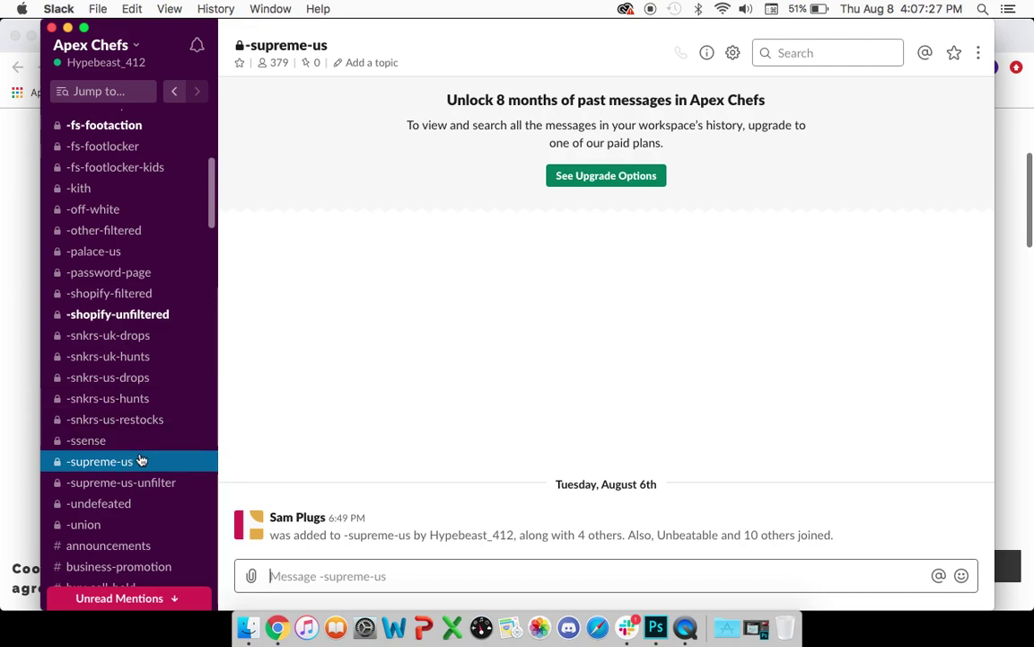
click(152, 486)
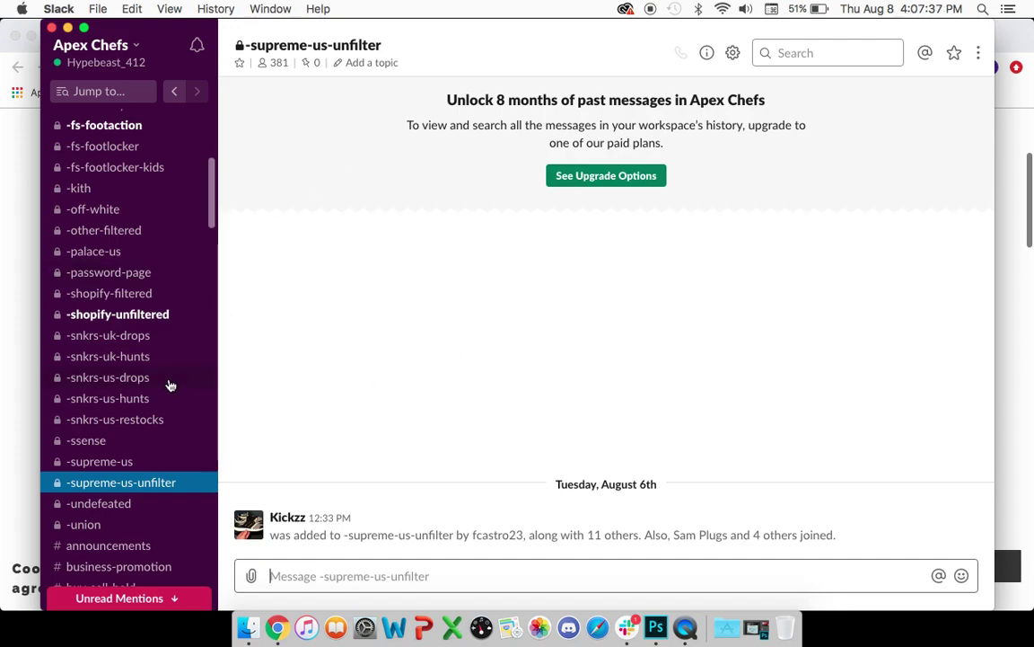
scroll(136, 486, down, 2)
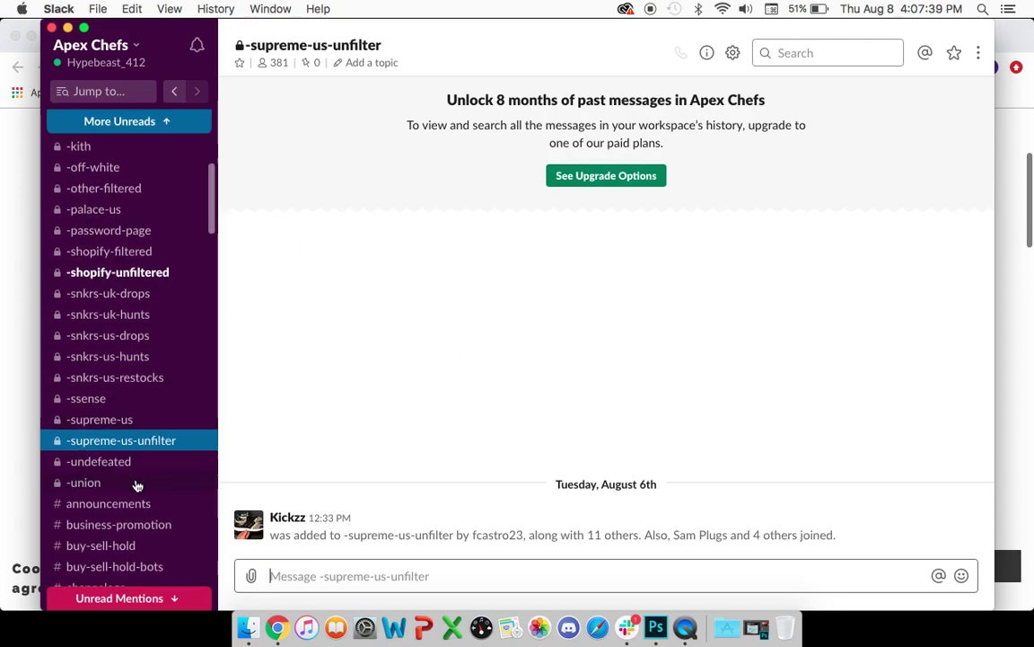
- View the -undefeated channel's restock posts, followed by the -union channel
click(140, 464)
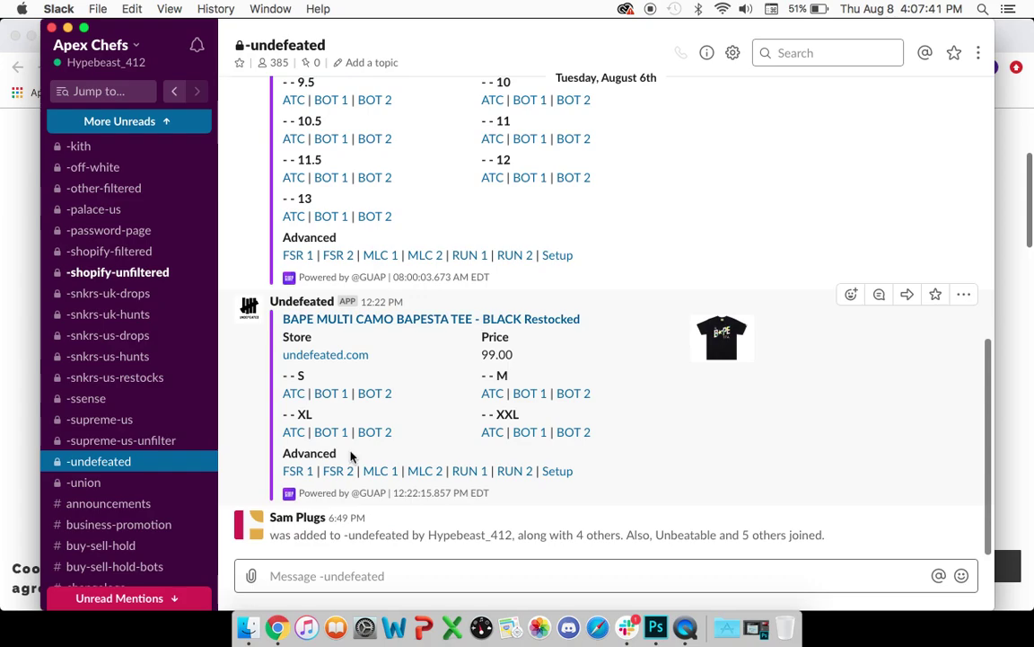
scroll(351, 455, up, 3)
scroll(351, 455, down, 2)
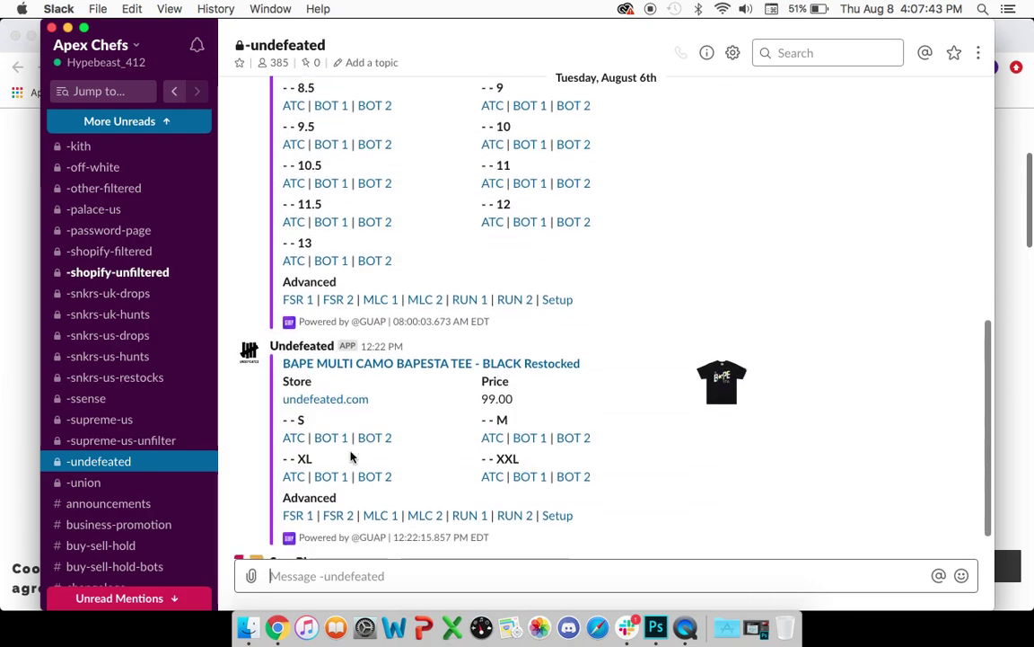
click(134, 481)
- Find the #announcements channel in the channel list and read through its earlier and latest drop posts
scroll(134, 420, down, 3)
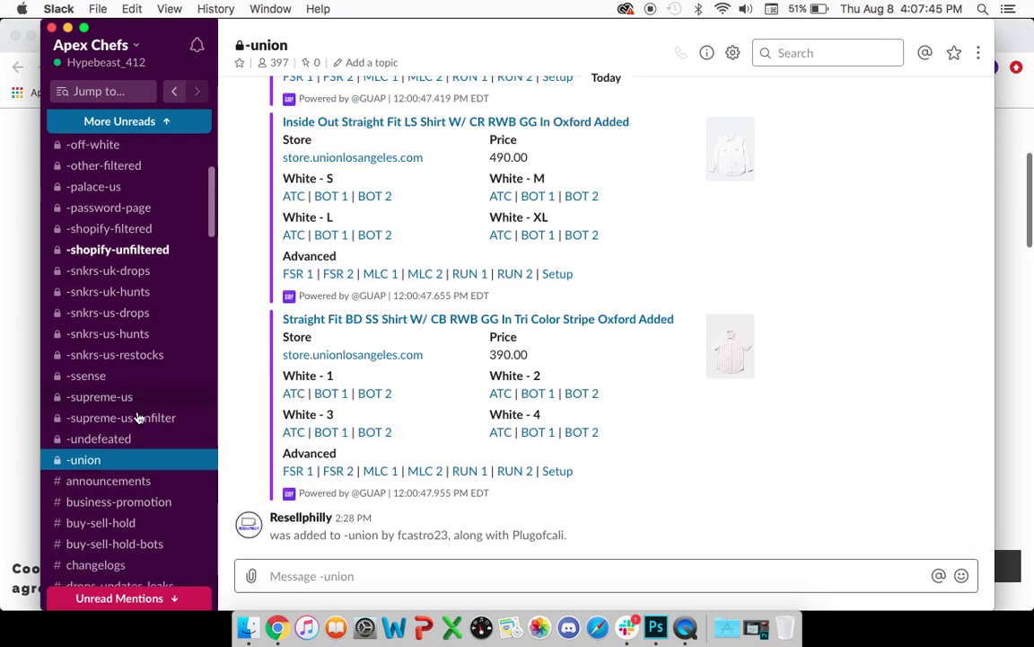
scroll(163, 406, down, 1)
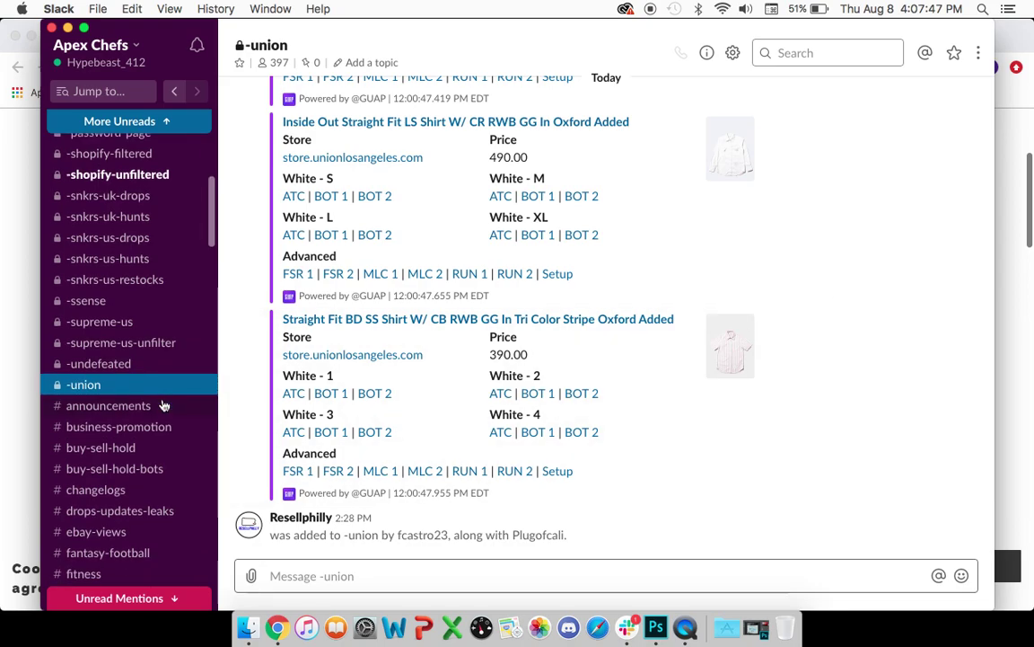
scroll(165, 406, down, 3)
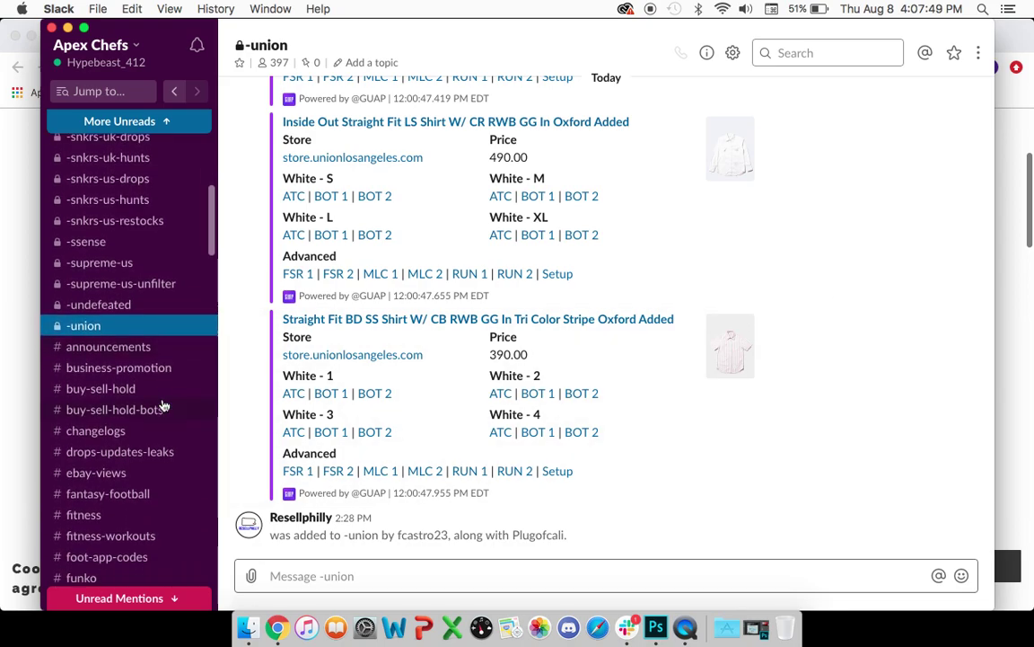
scroll(163, 405, down, 1)
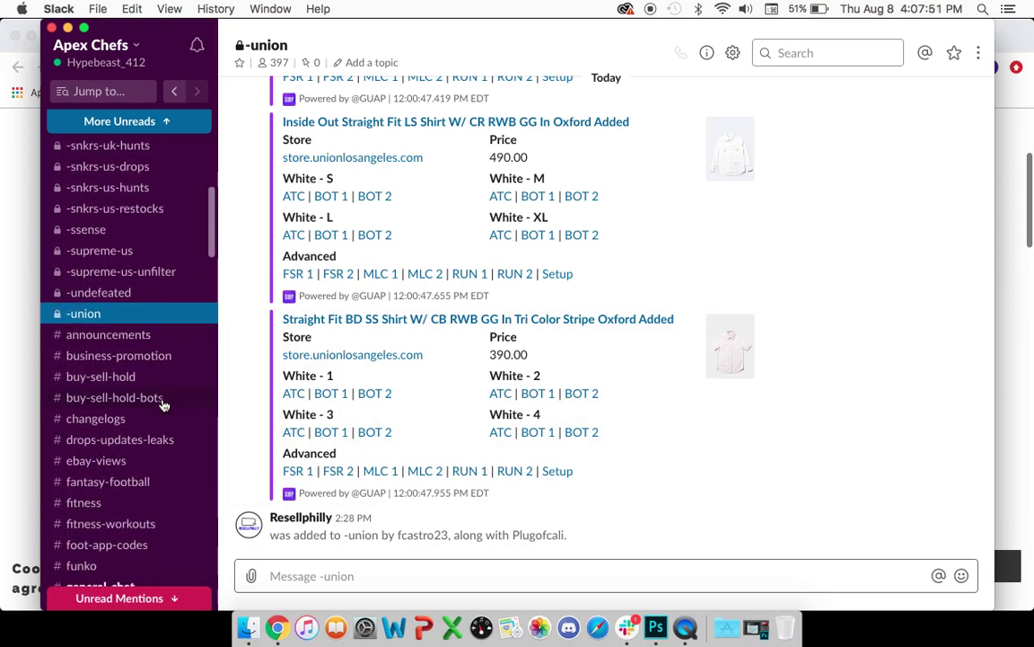
click(133, 338)
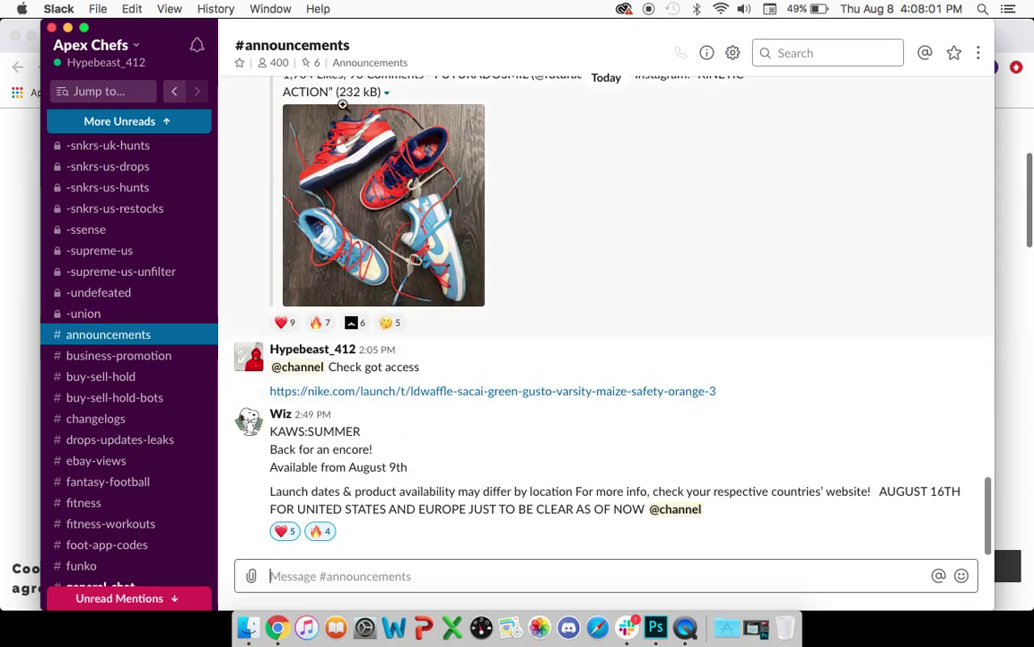
scroll(429, 256, up, 15)
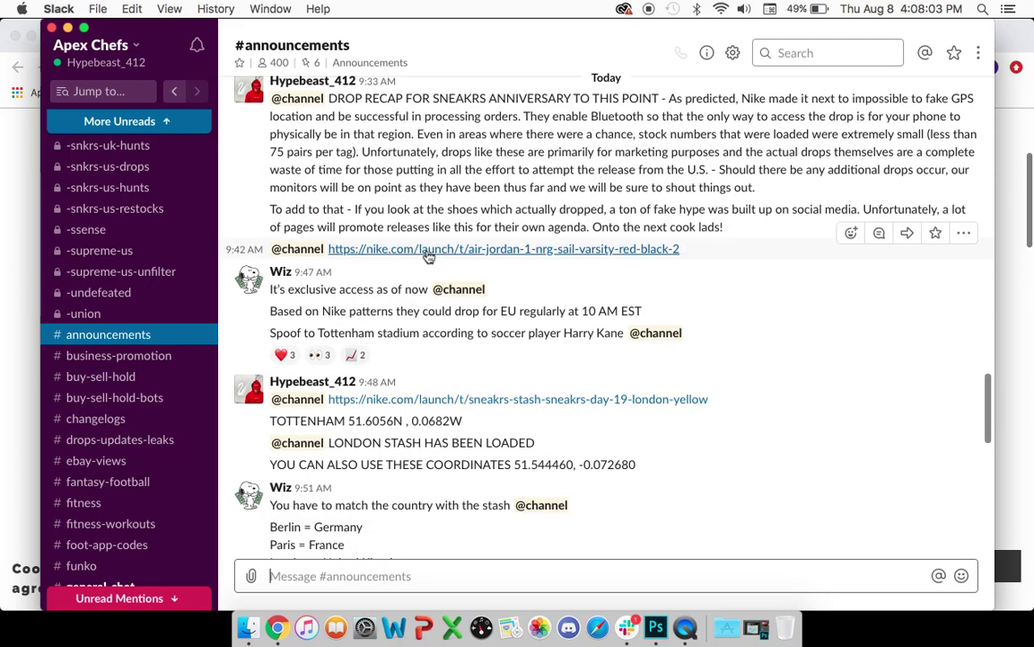
scroll(429, 256, up, 5)
scroll(429, 257, down, 20)
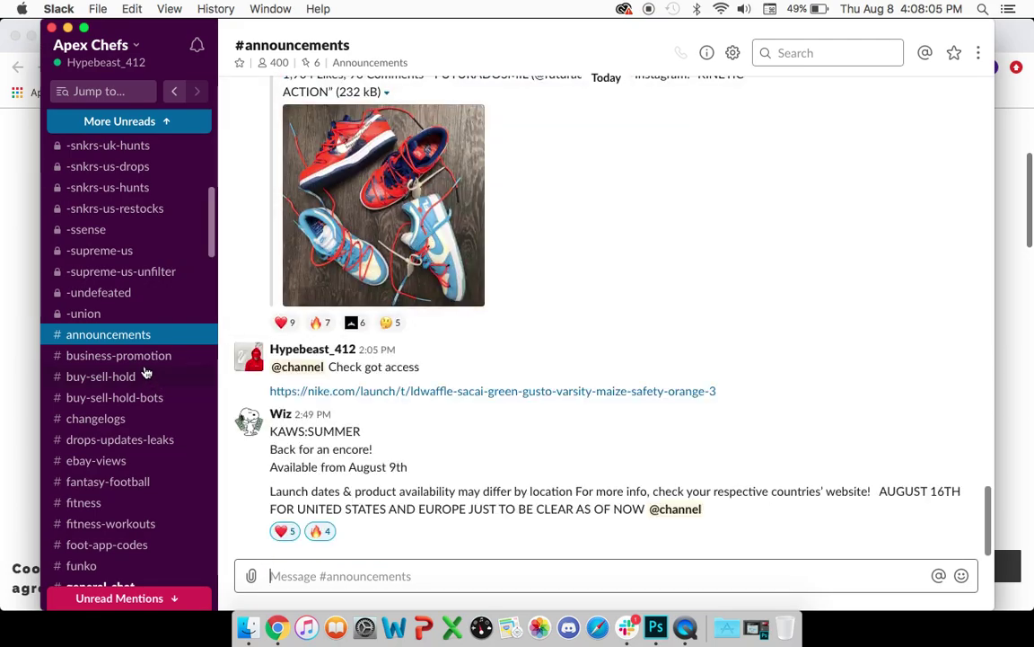
- Look through the general channels below #announcements and open the #fitness channel
scroll(139, 360, down, 6)
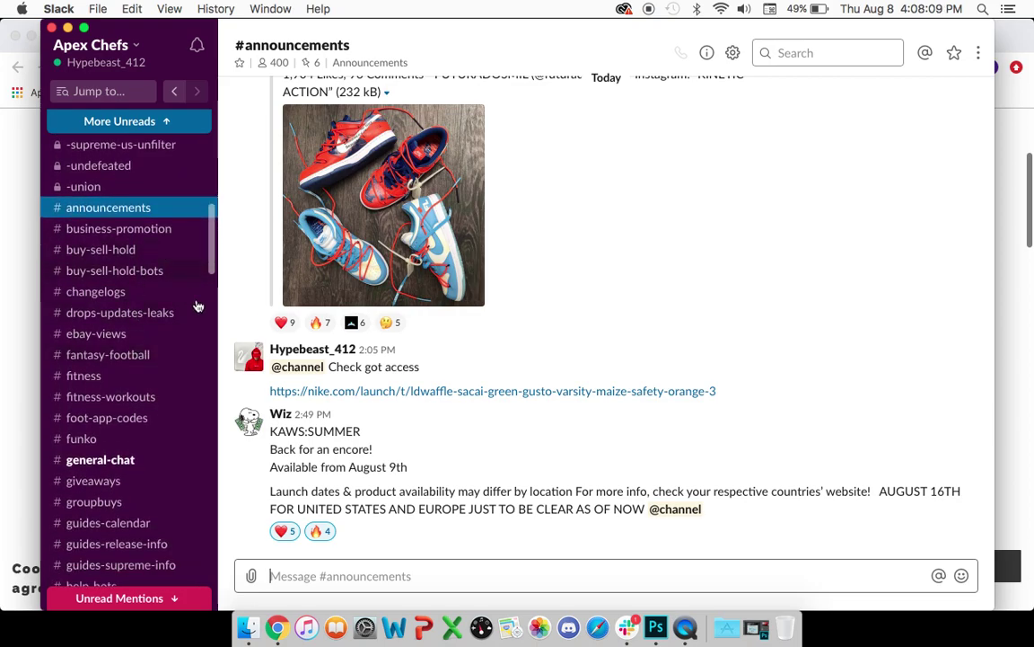
scroll(123, 304, down, 1)
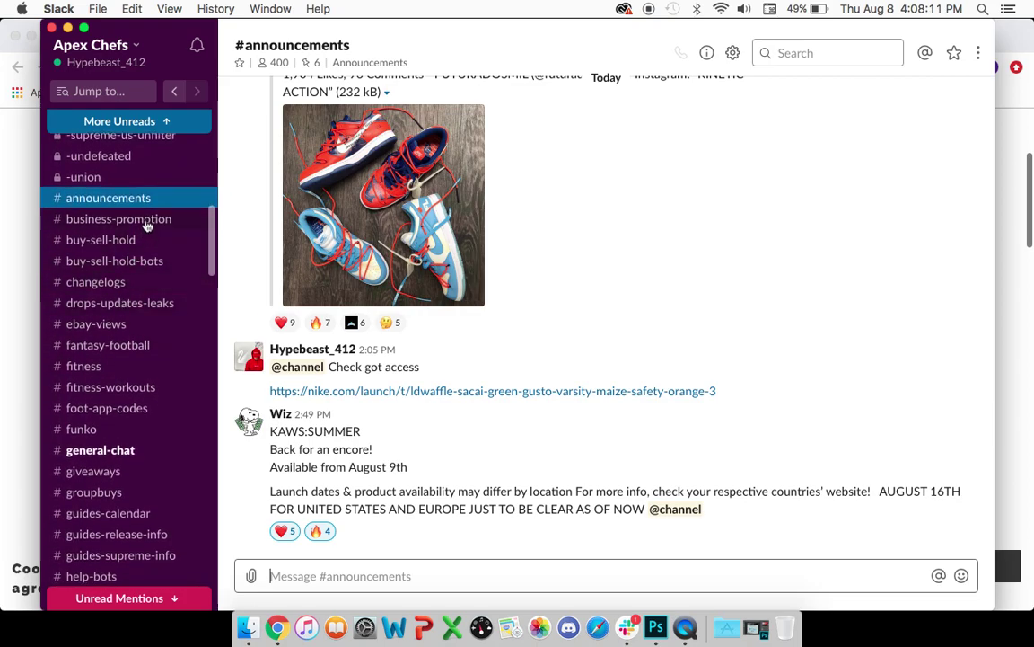
scroll(148, 225, down, 2)
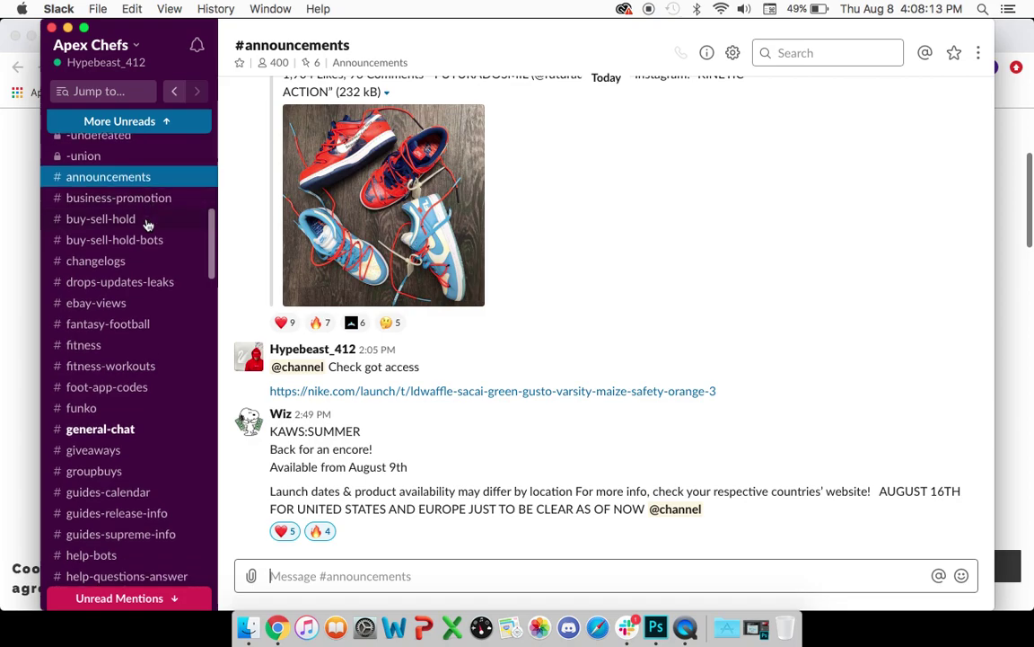
scroll(126, 351, down, 2)
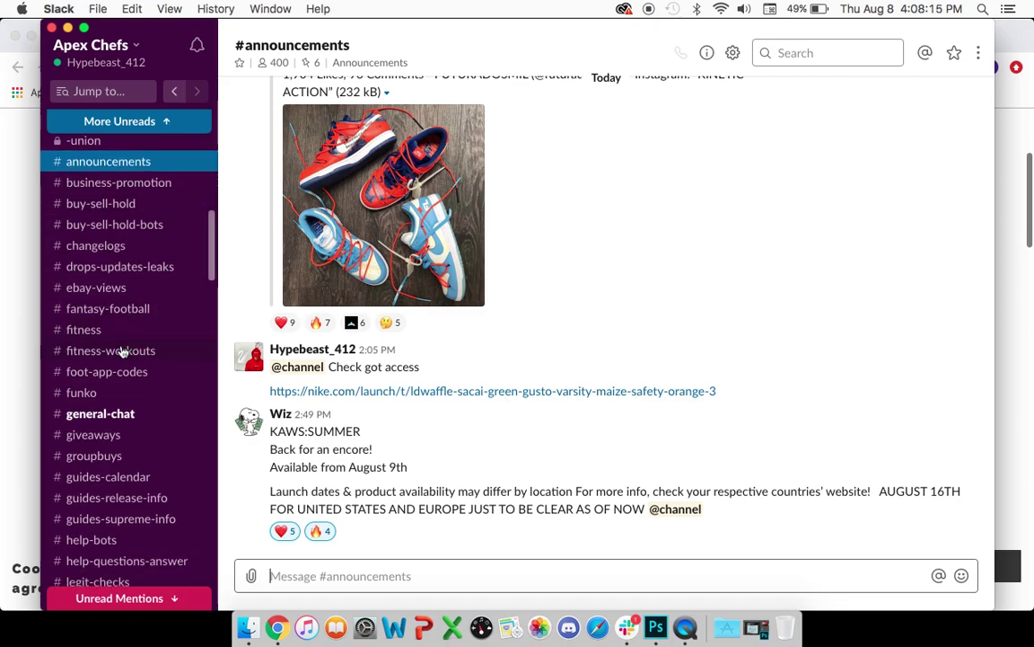
click(83, 329)
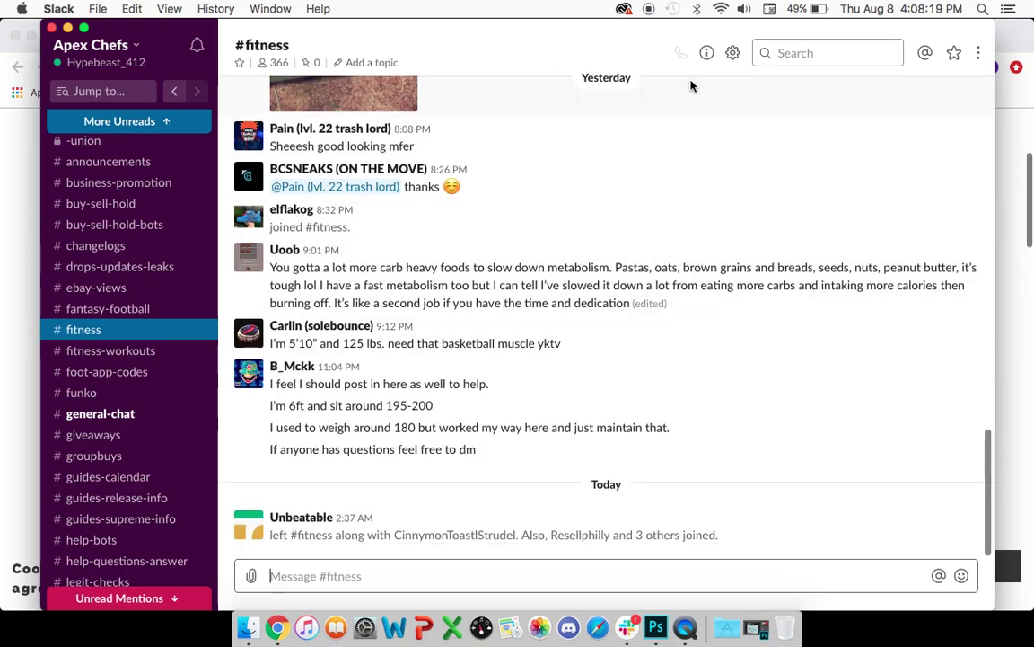
- Try muting the entire #fitness channel in its notification preferences, turn muting back off and close the preferences
click(733, 54)
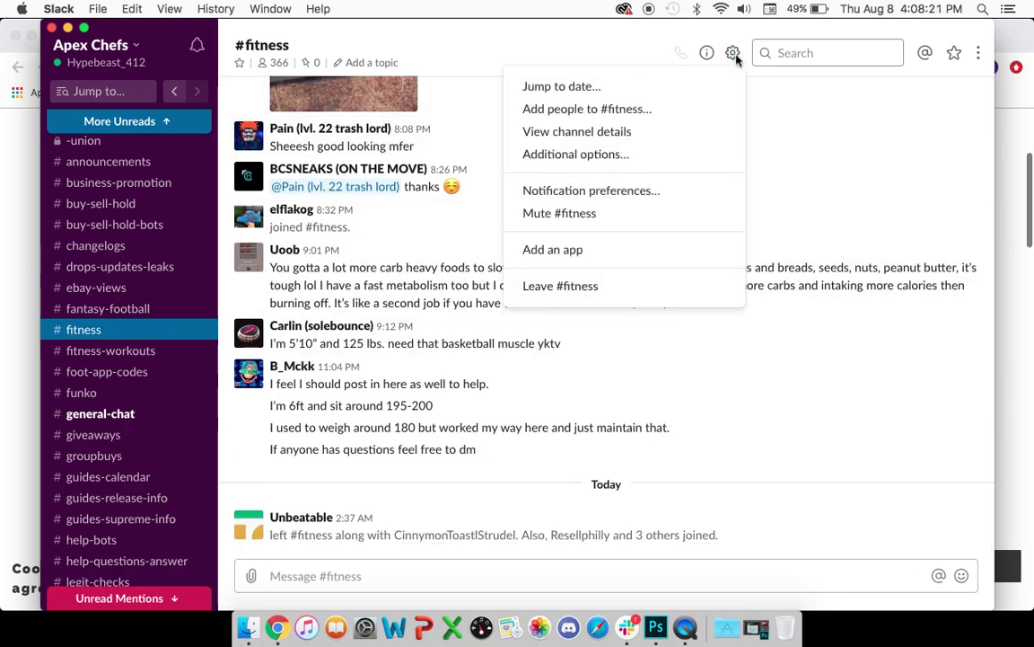
click(634, 191)
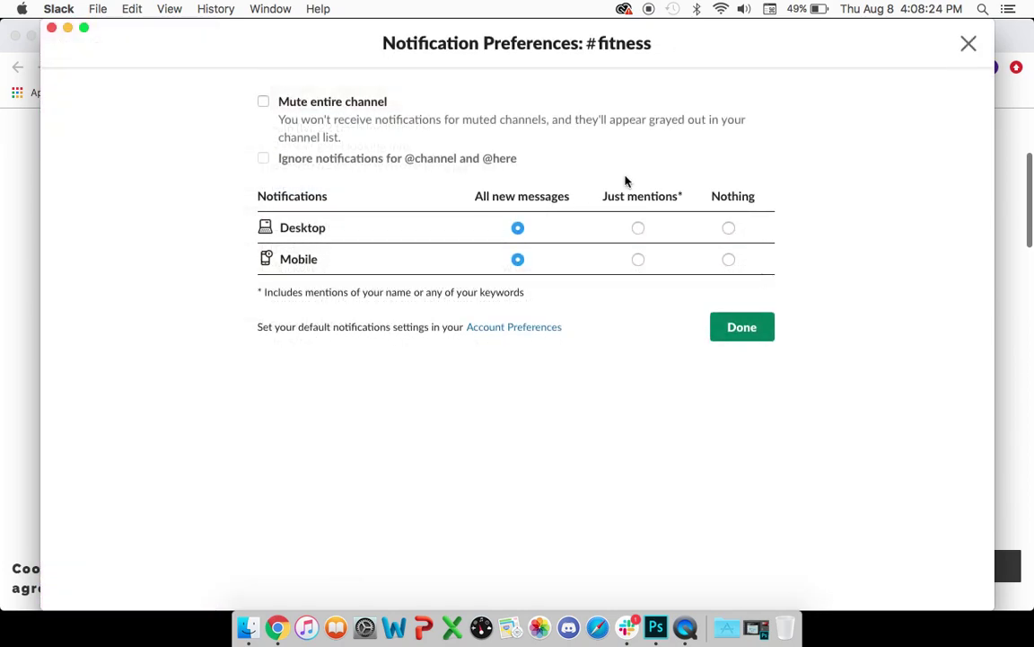
click(263, 104)
click(262, 104)
click(969, 45)
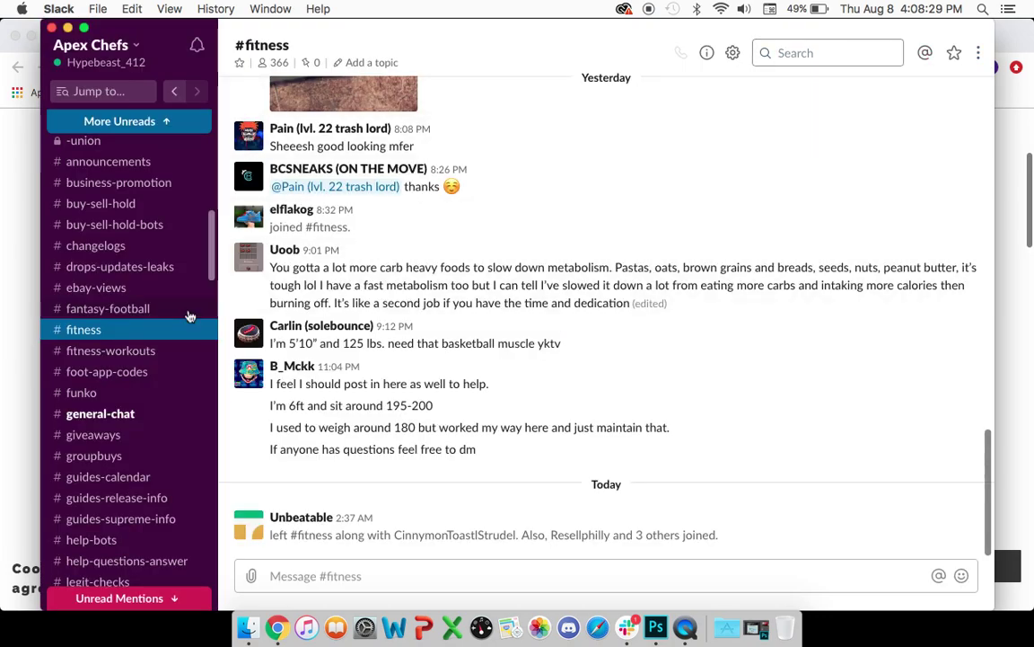
- View the #groupbuys channel and the weekly calendar update in #guides-calendar
scroll(176, 316, down, 3)
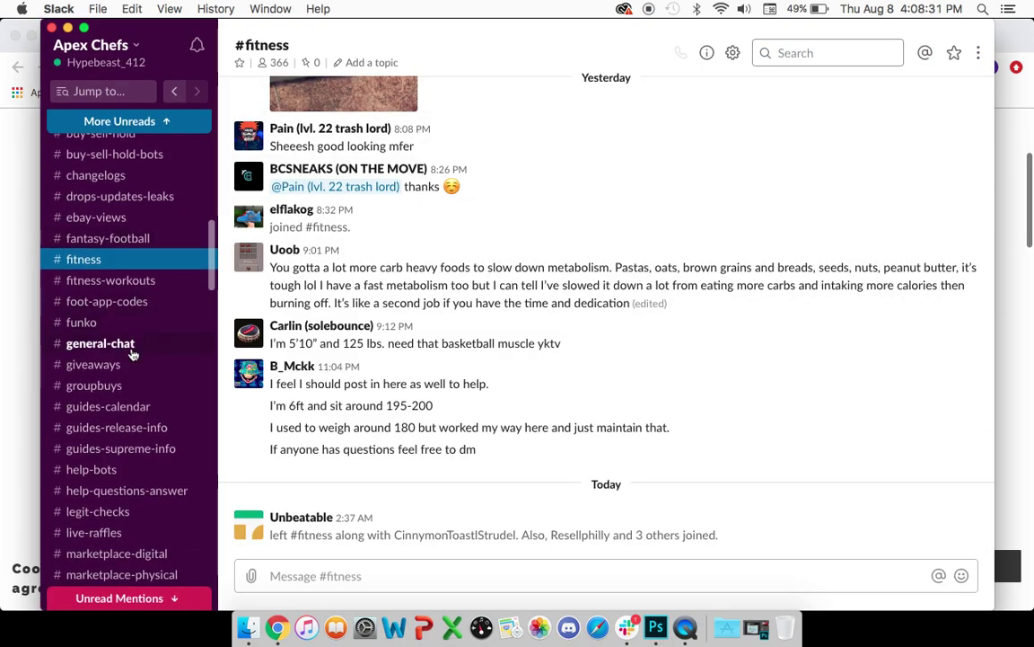
scroll(132, 351, down, 2)
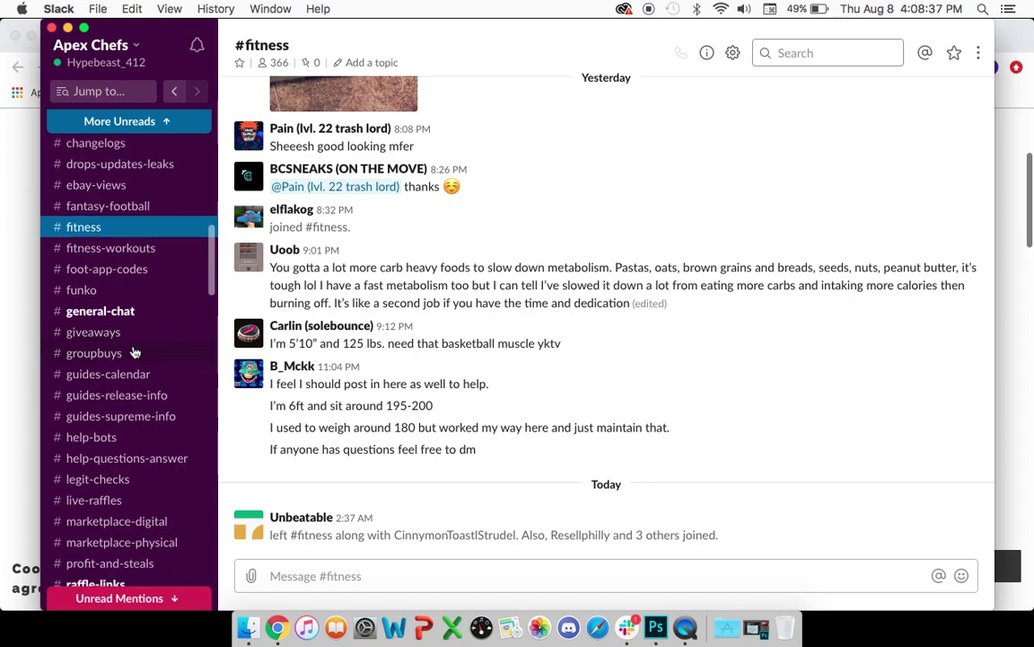
click(134, 352)
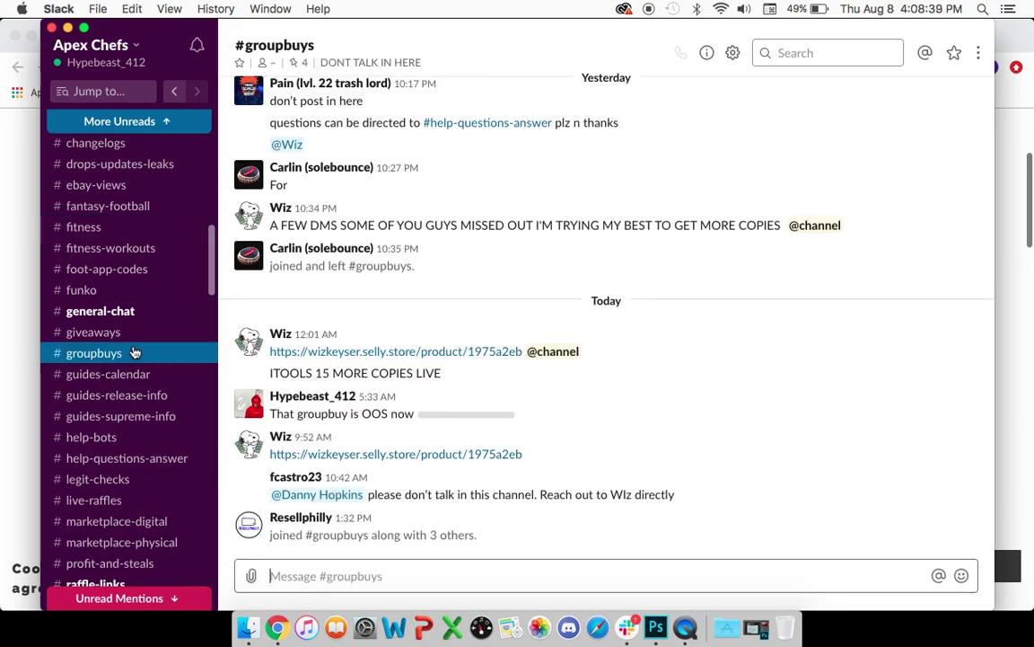
click(134, 374)
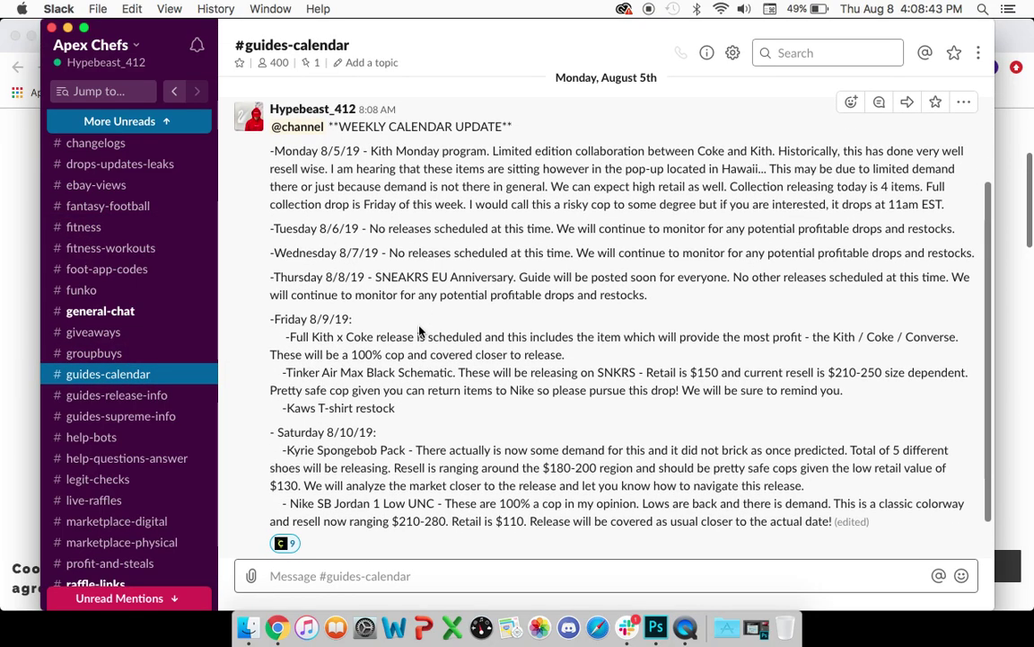
- View the Kith x Coca Cola guide post in #guides-release-info, followed by the #guides-supreme-info channel
click(131, 404)
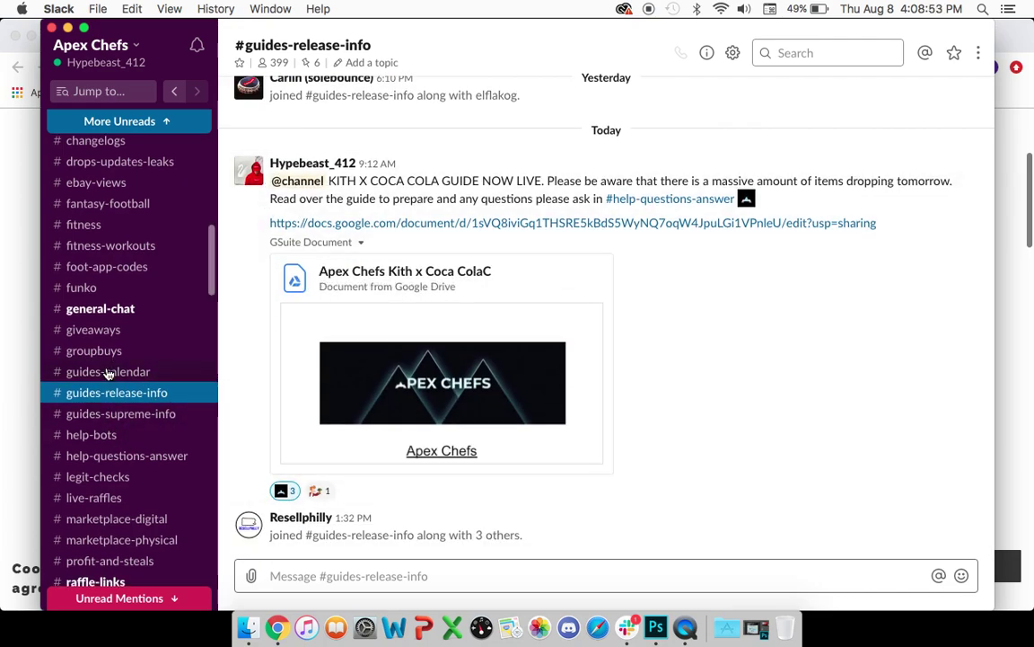
scroll(106, 375, down, 1)
scroll(106, 375, down, 1)
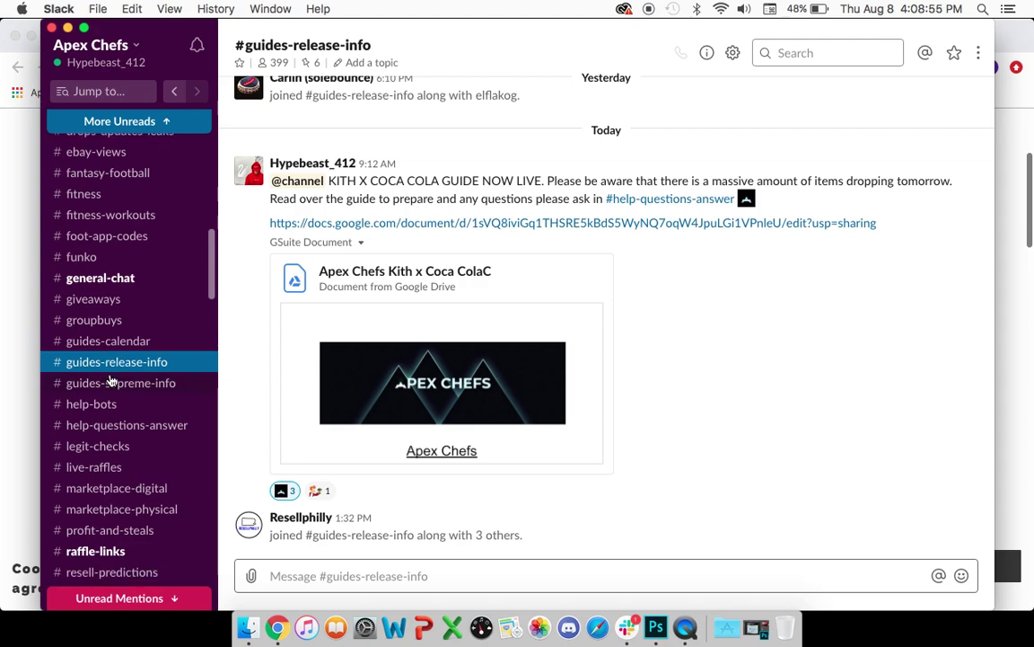
click(110, 381)
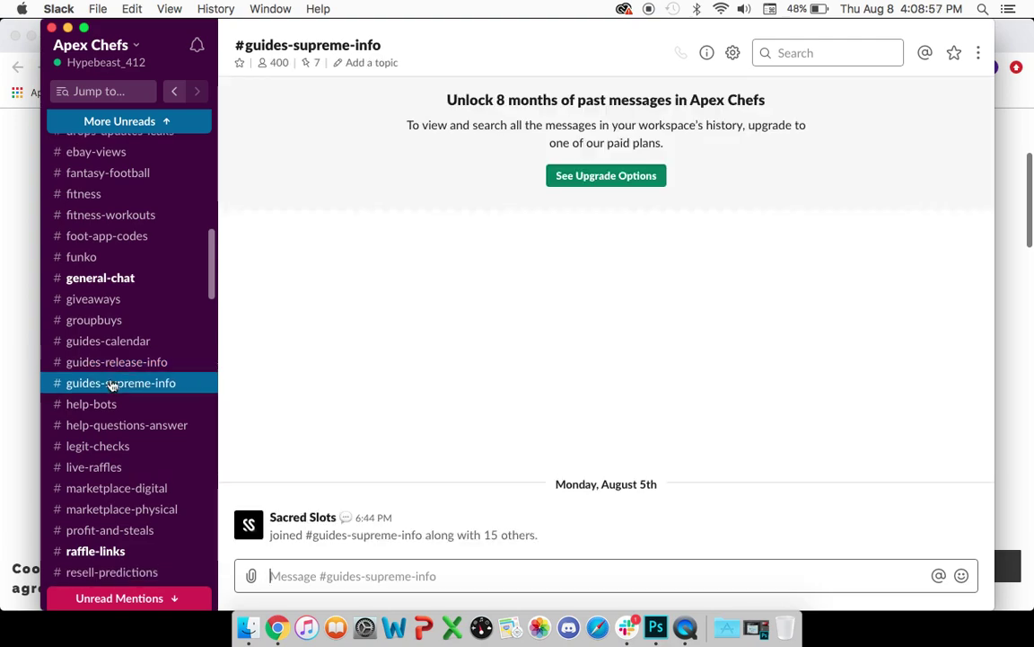
- Open the #help-questions-answer channel and read its recent member questions and replies
scroll(112, 382, down, 3)
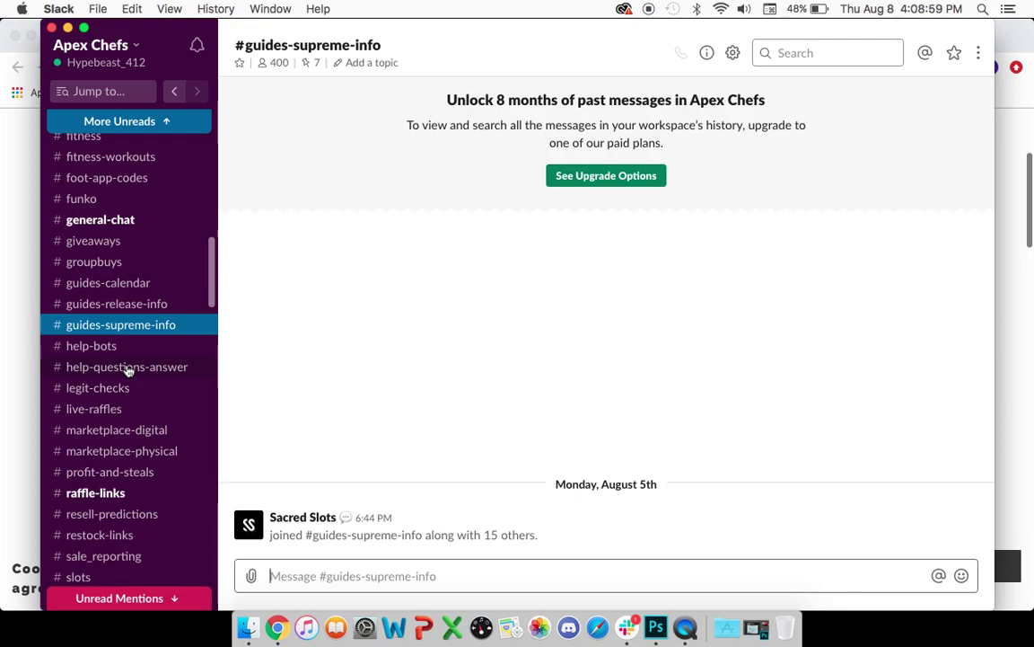
click(129, 369)
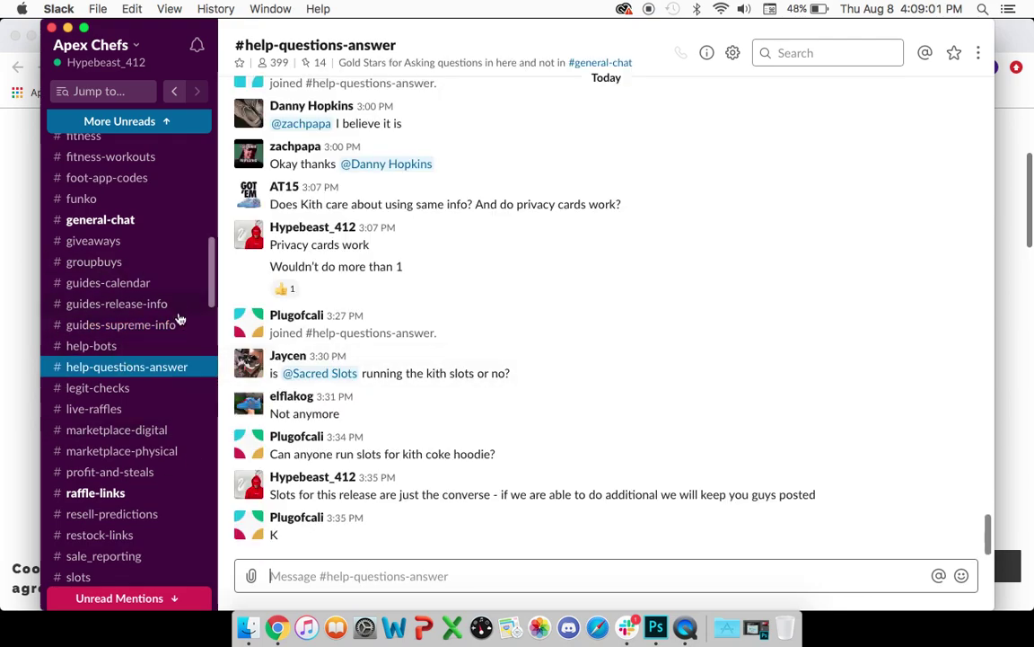
scroll(377, 365, up, 3)
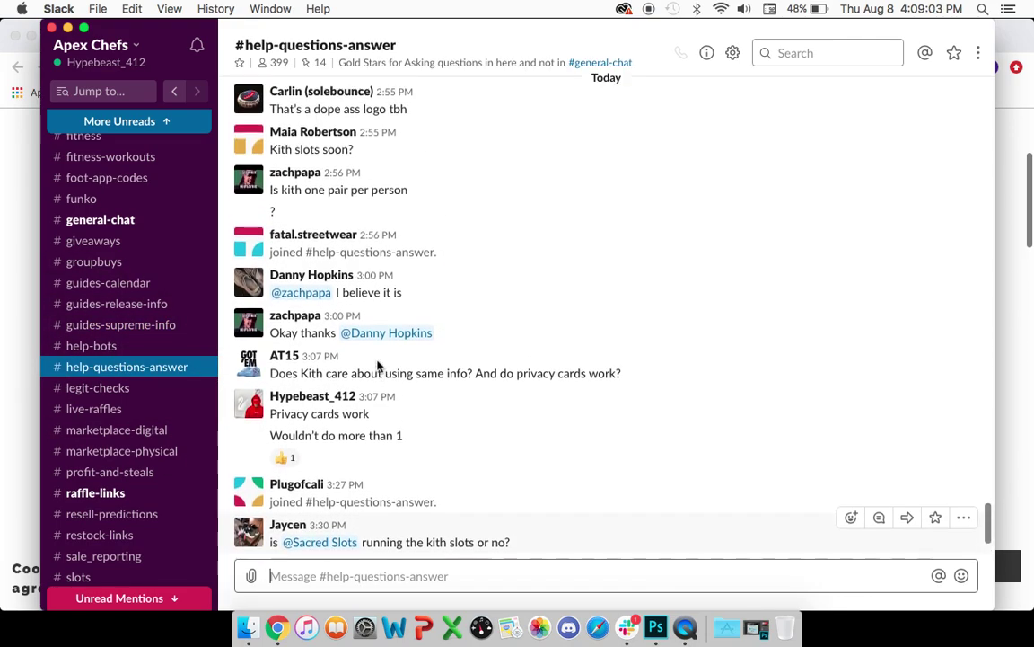
scroll(377, 365, down, 3)
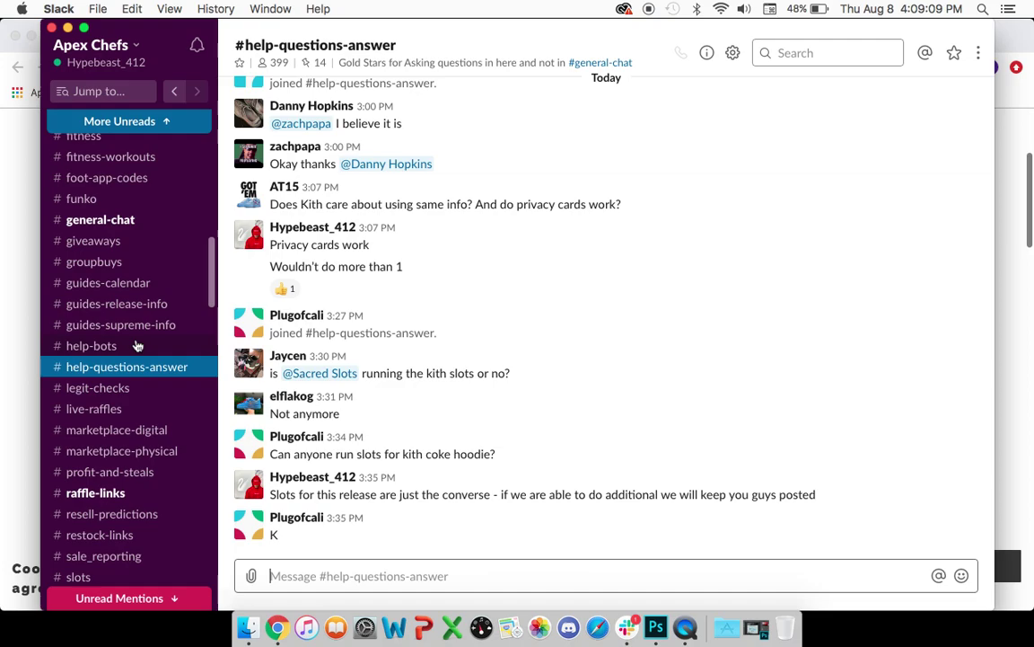
- Open the #slots channel and examine the Kith x Coca Cola Converse slots post with its form
scroll(137, 345, down, 1)
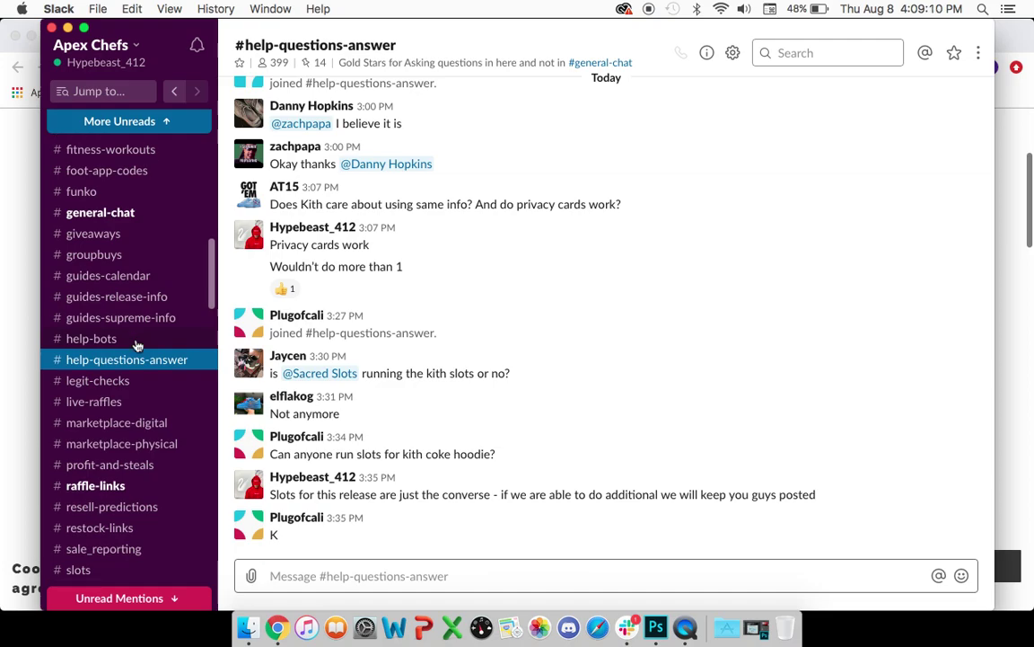
click(112, 569)
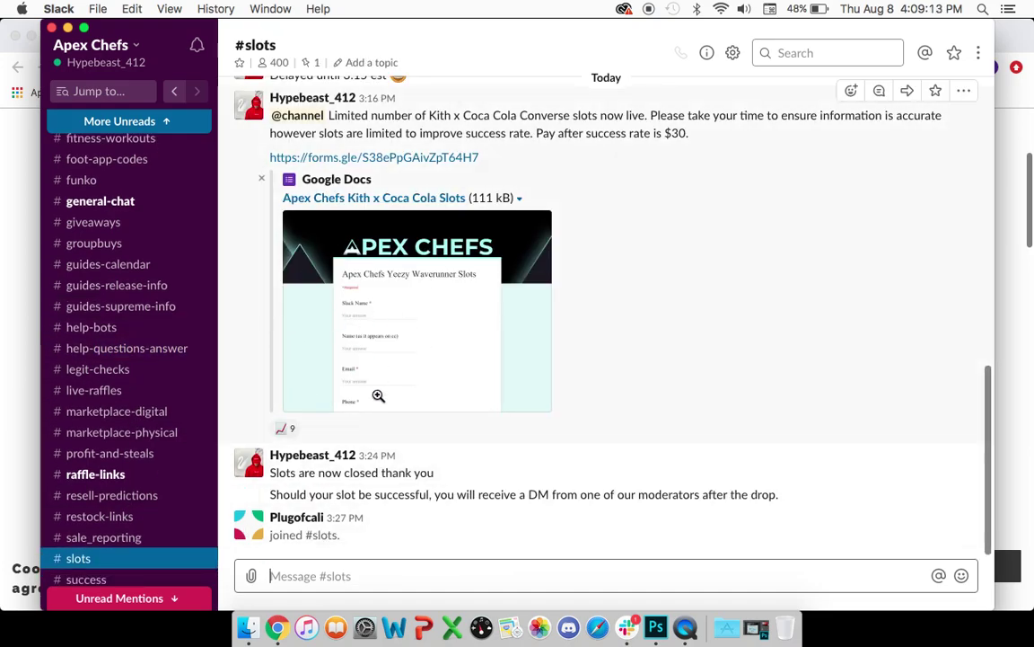
scroll(339, 403, up, 3)
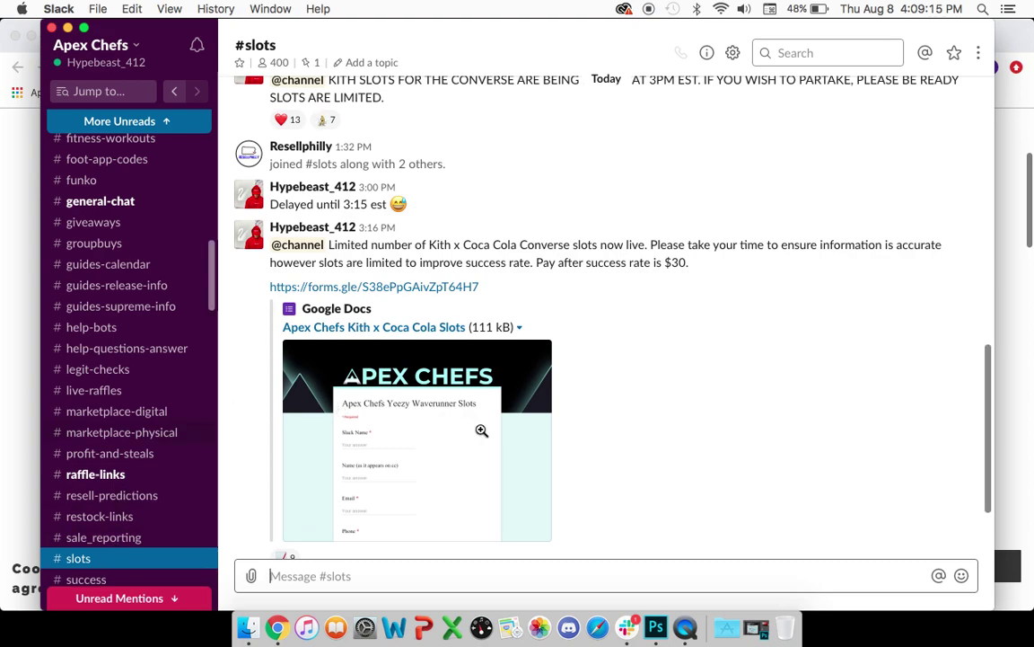
- Return to the #guides-release-info channel, view #announcements again, and look further down the channel list
scroll(153, 448, up, 2)
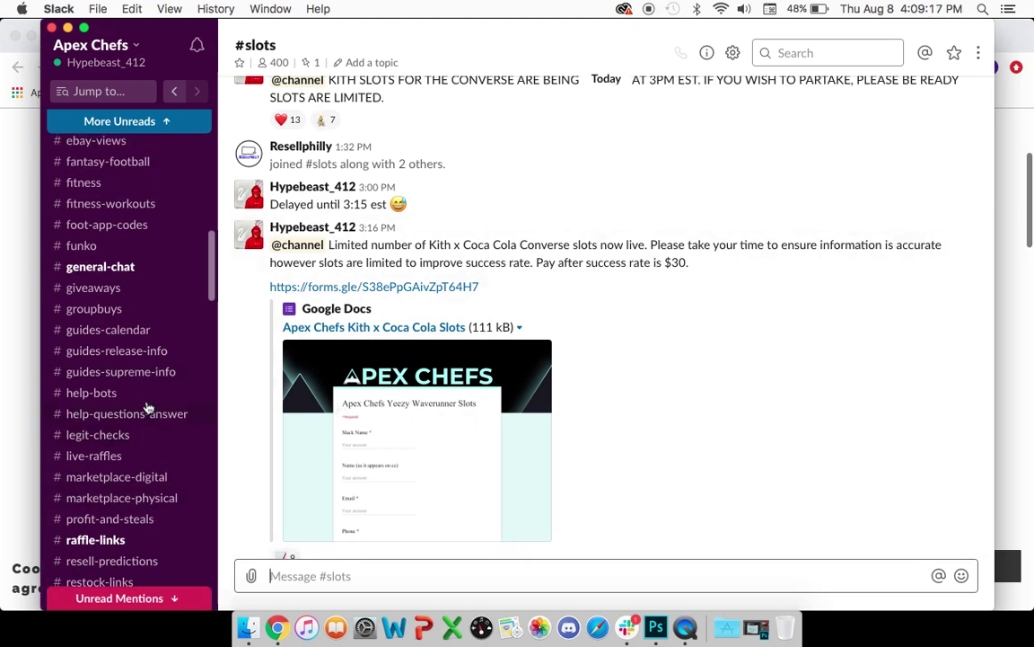
click(153, 352)
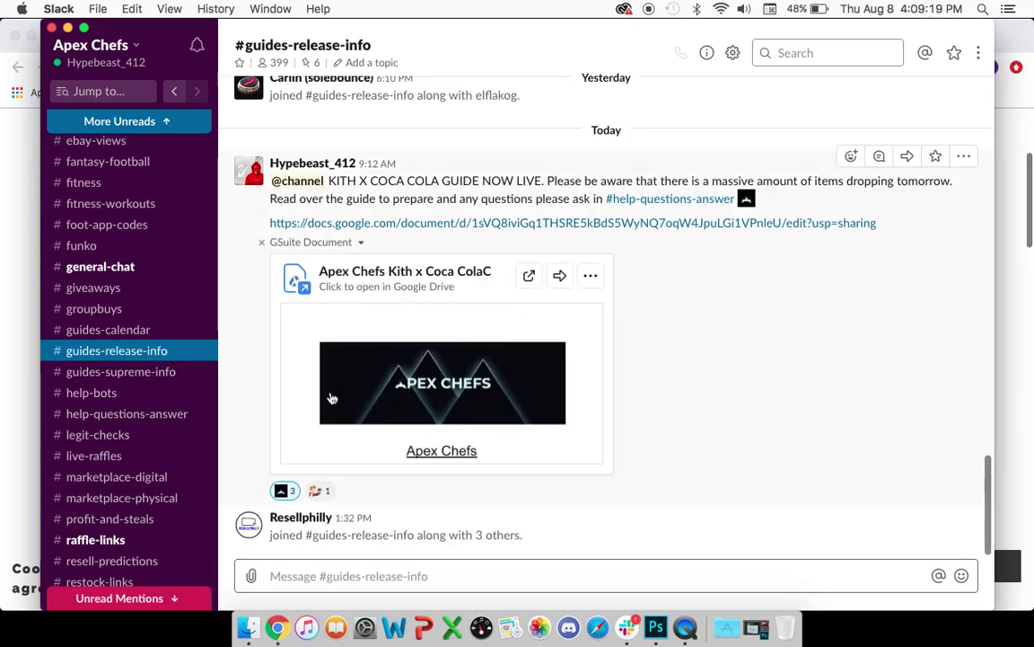
scroll(133, 257, up, 2)
scroll(133, 257, up, 4)
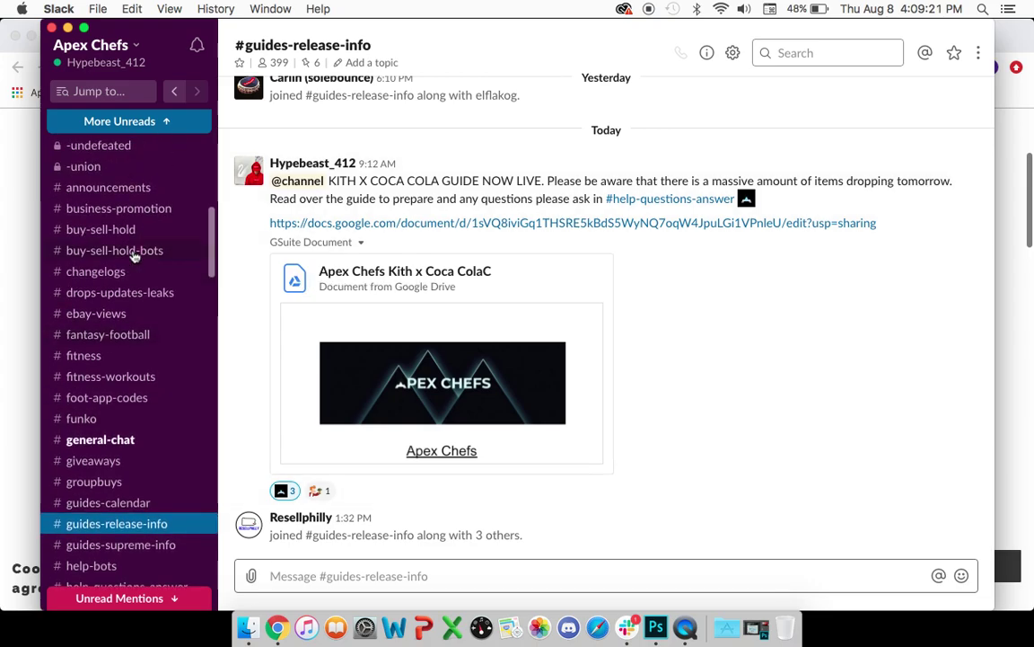
click(142, 189)
scroll(144, 359, down, 4)
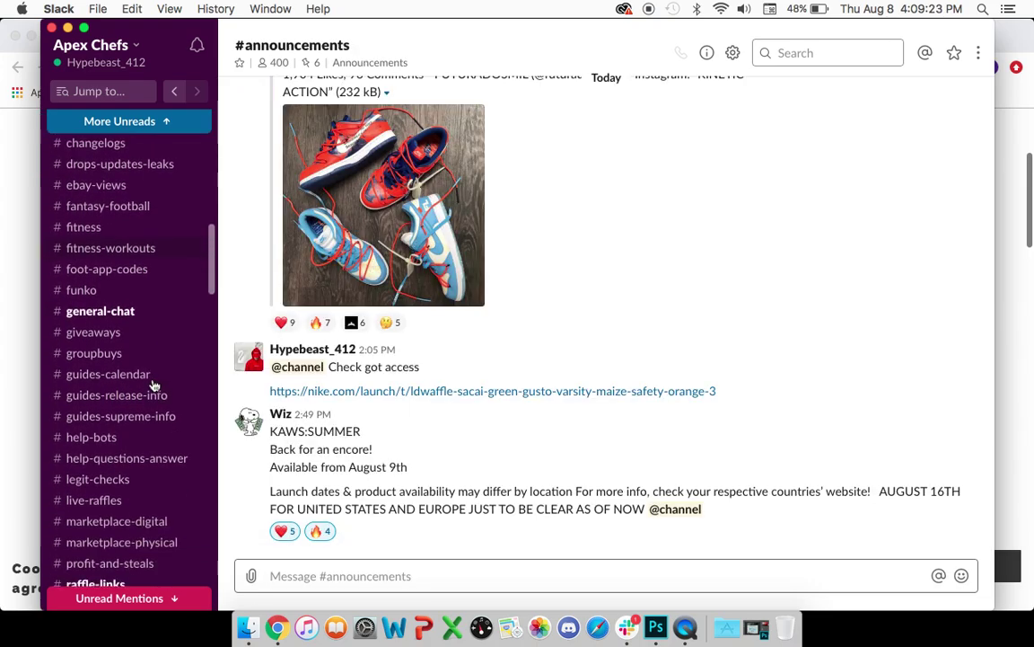
- View the #help-questions-answer channel again, and open #general-chat and mark its new messages as read
click(154, 458)
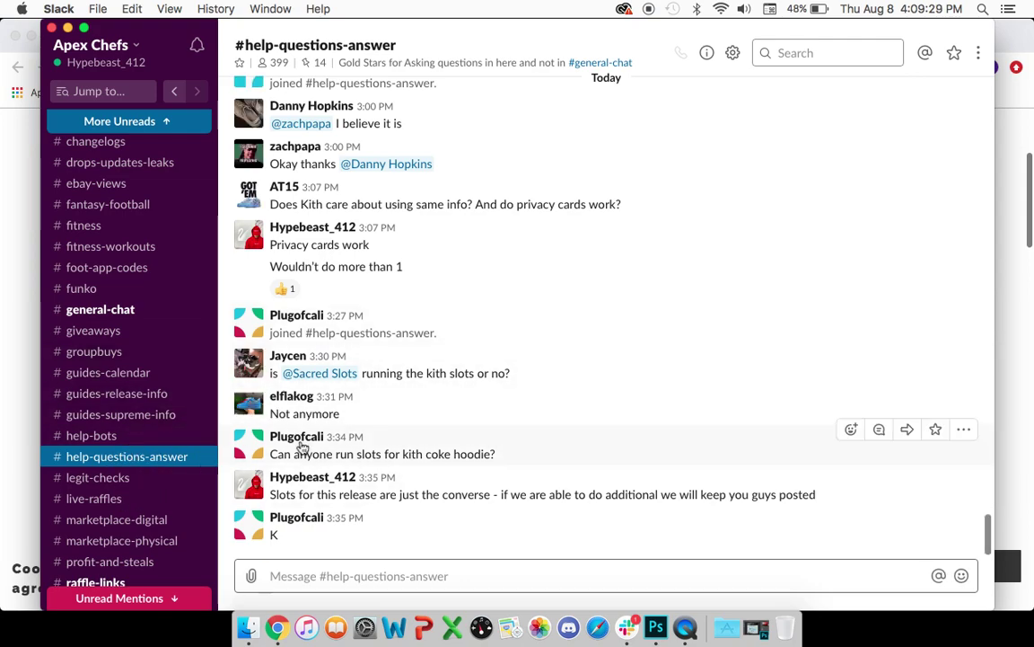
scroll(196, 456, down, 3)
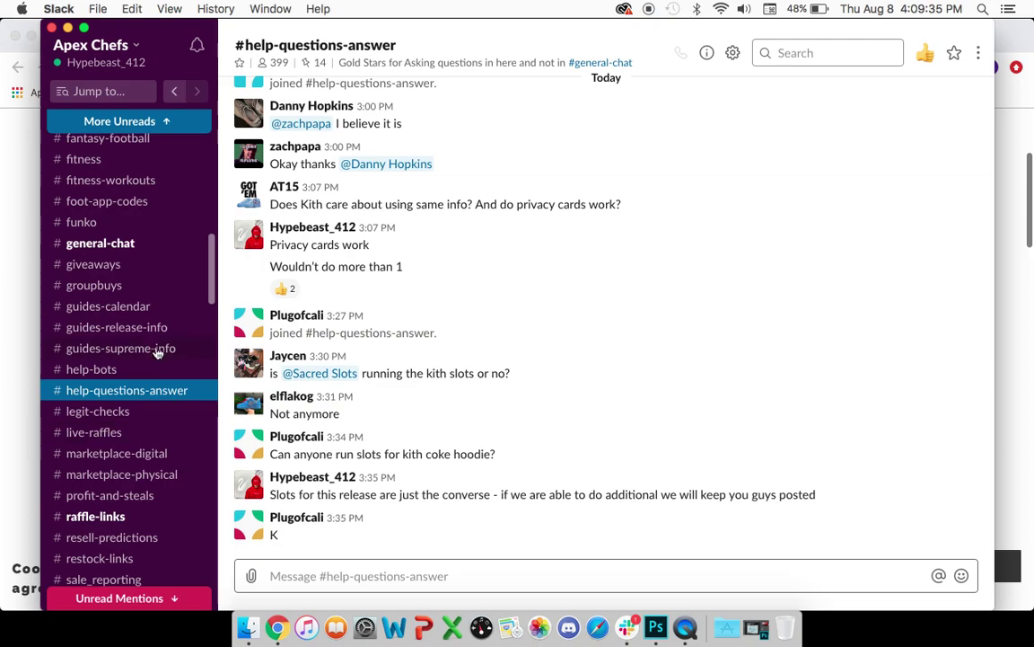
click(129, 253)
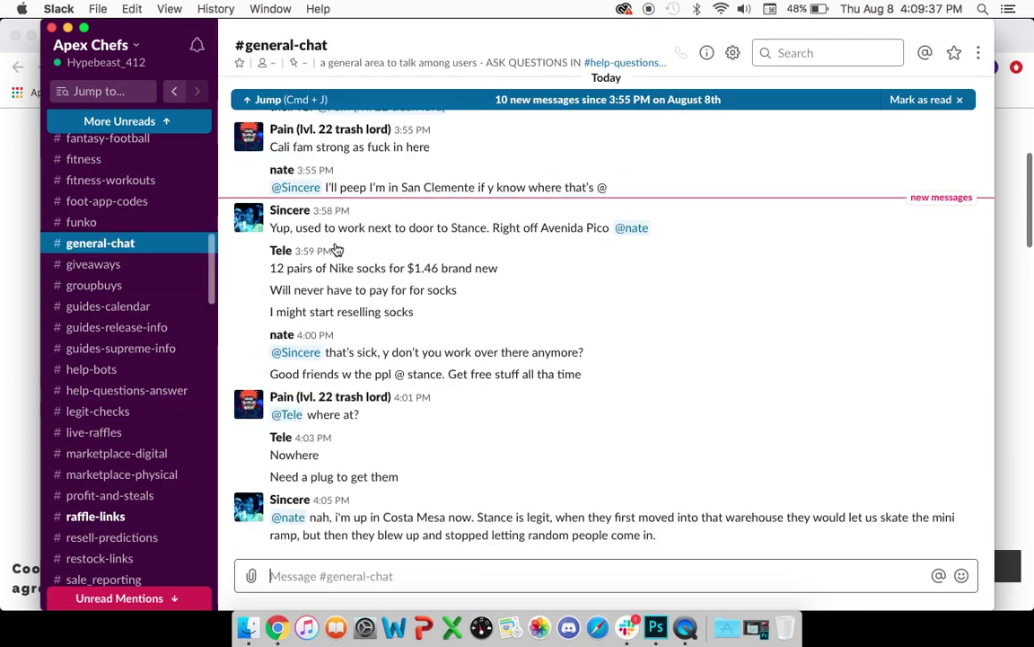
click(901, 101)
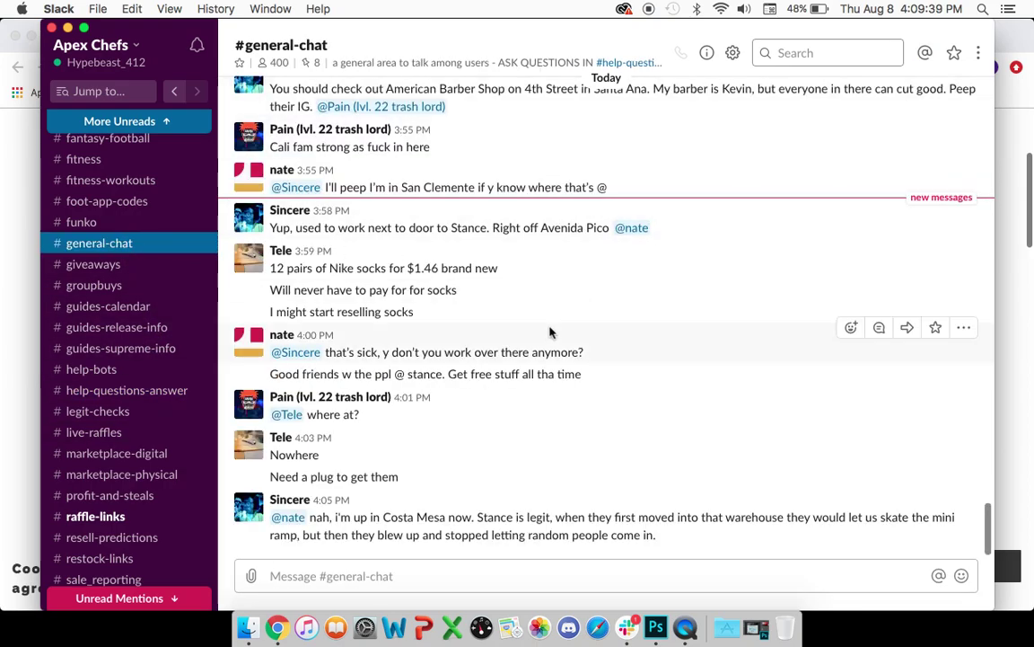
- Return to #help-questions-answer, and open the #profit-and-steals channel to view its latest deal posts
click(144, 395)
scroll(151, 440, down, 2)
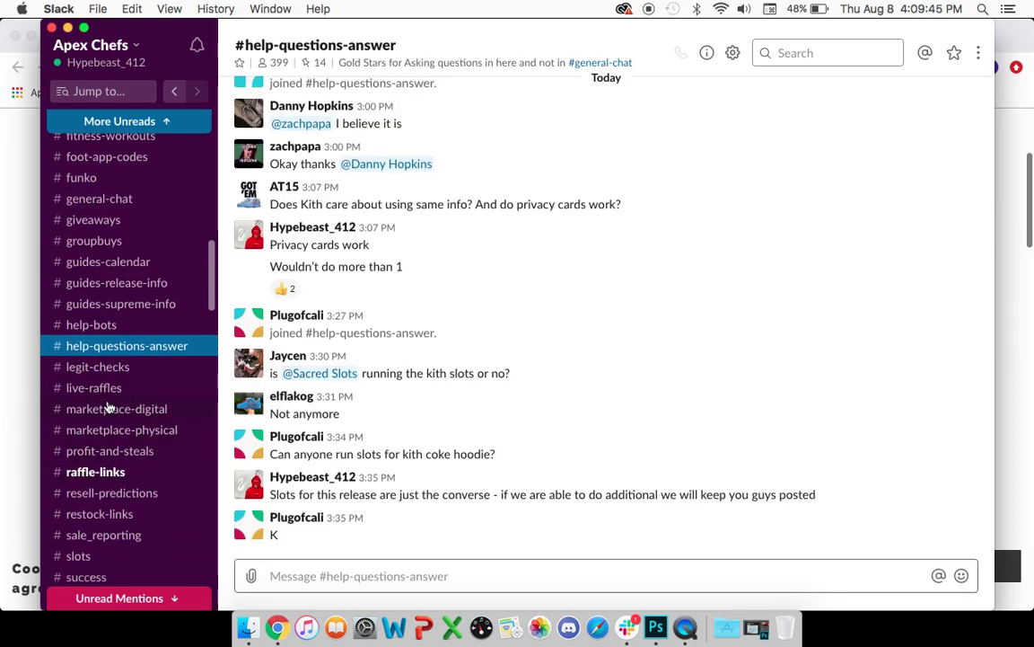
click(112, 451)
scroll(155, 429, down, 1)
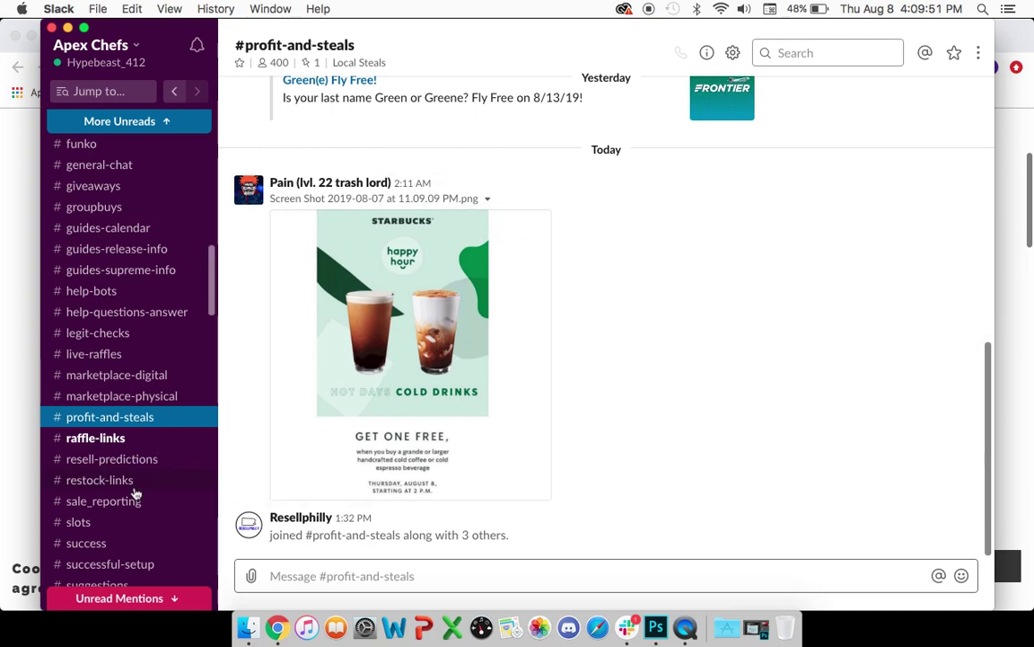
scroll(134, 492, down, 2)
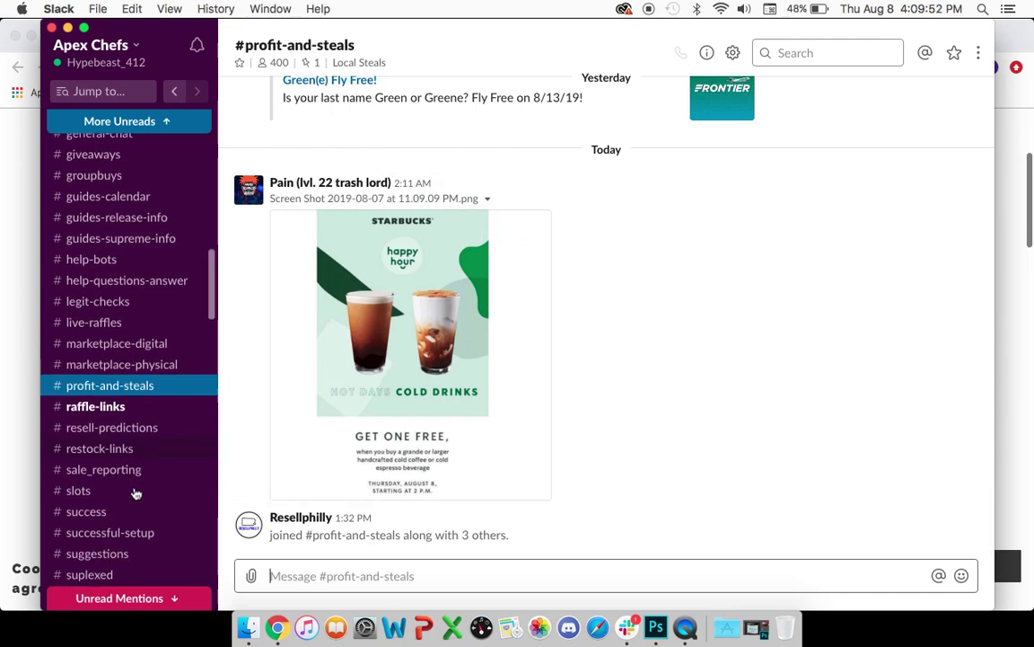
- Open the #raffle-links channel and look through yesterday's and today's RaffleLinkz raffle posts
click(126, 397)
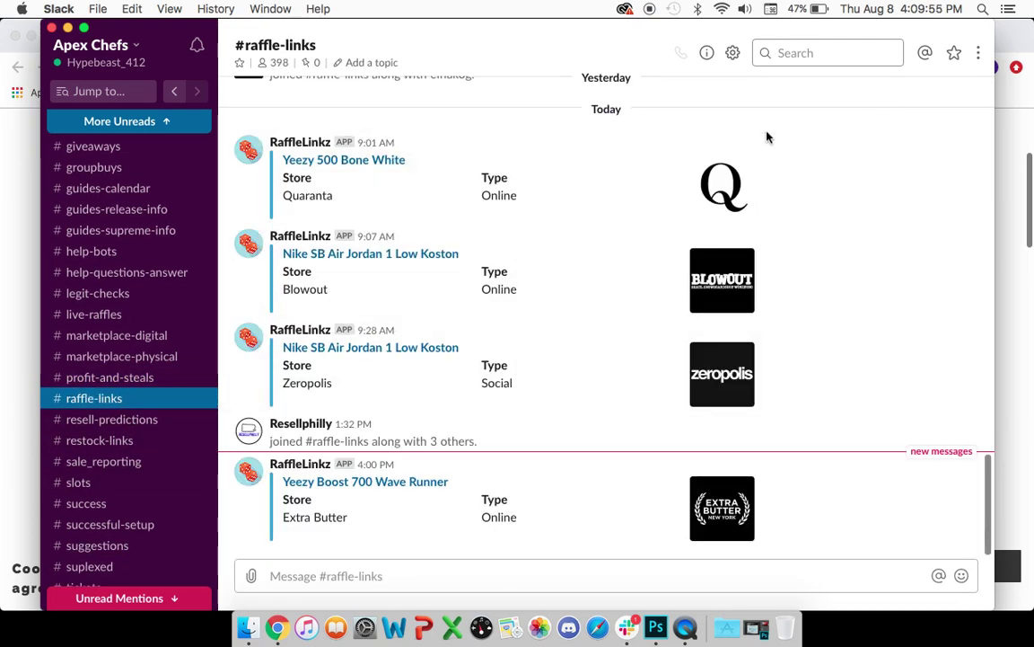
scroll(580, 207, up, 5)
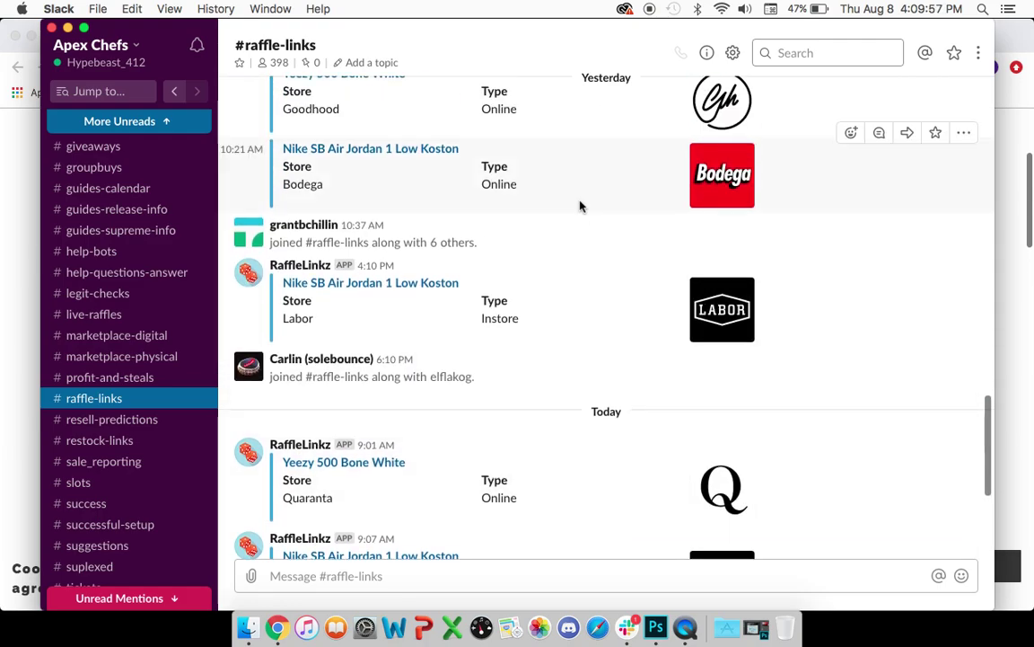
scroll(580, 206, up, 2)
scroll(580, 206, down, 5)
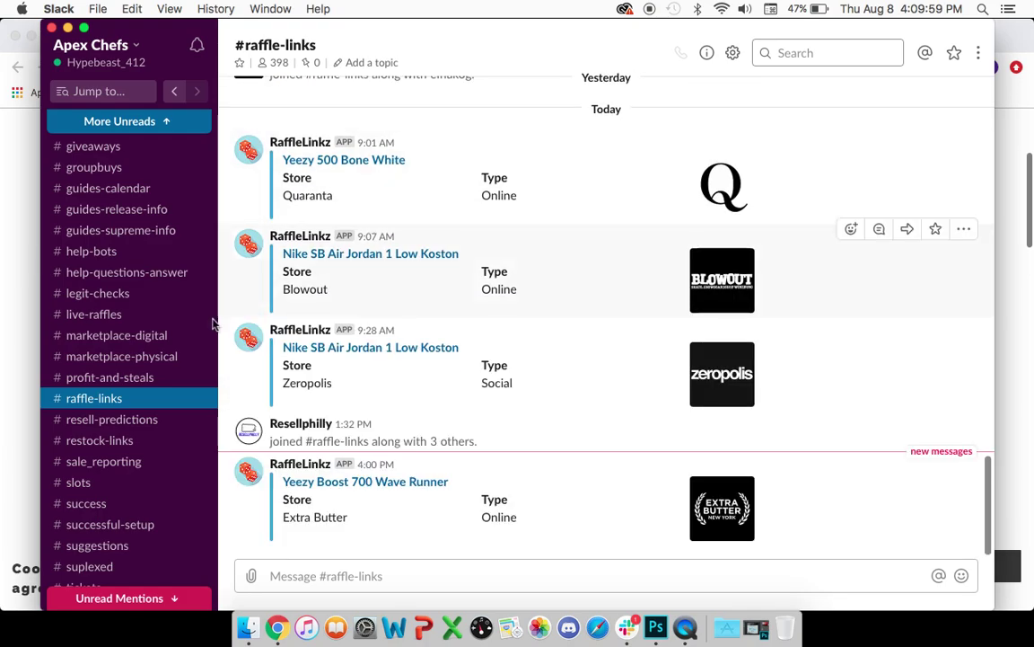
- Open the #resell-predictions channel and read through its earlier and latest resell price questions and answers
click(126, 418)
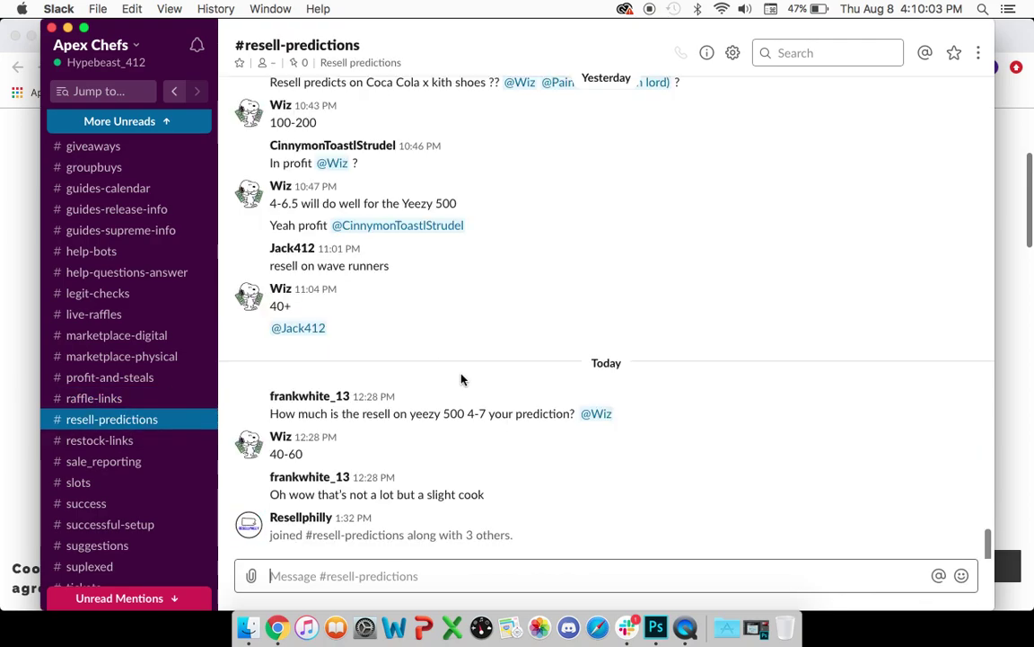
scroll(462, 376, up, 5)
scroll(462, 377, up, 5)
scroll(461, 376, down, 15)
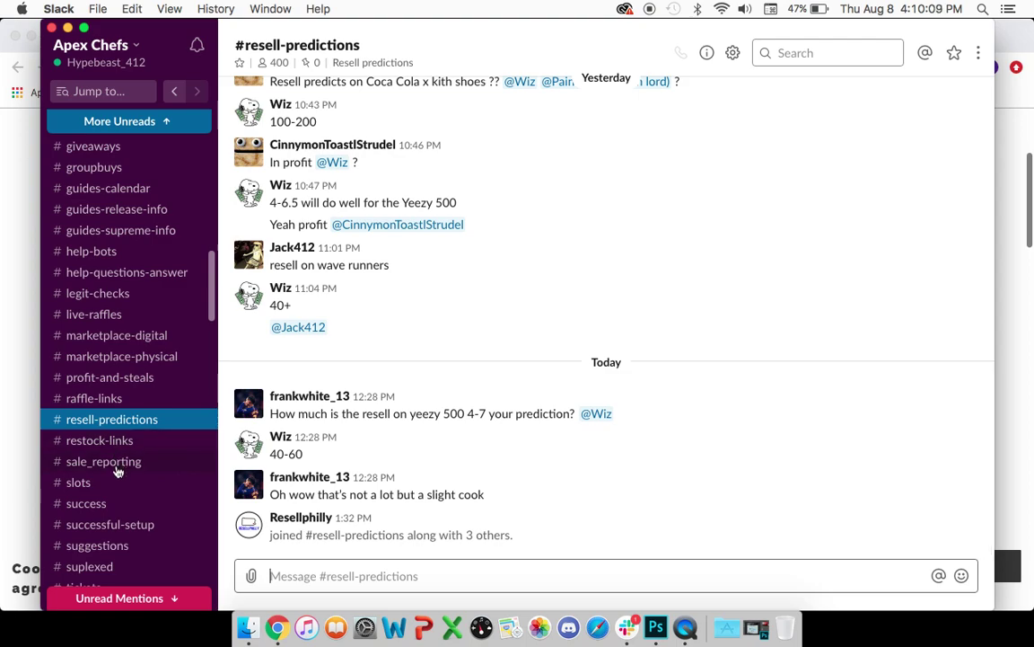
- Open the #slots channel again and look through the remaining channels in the list down to Direct Messages
click(108, 485)
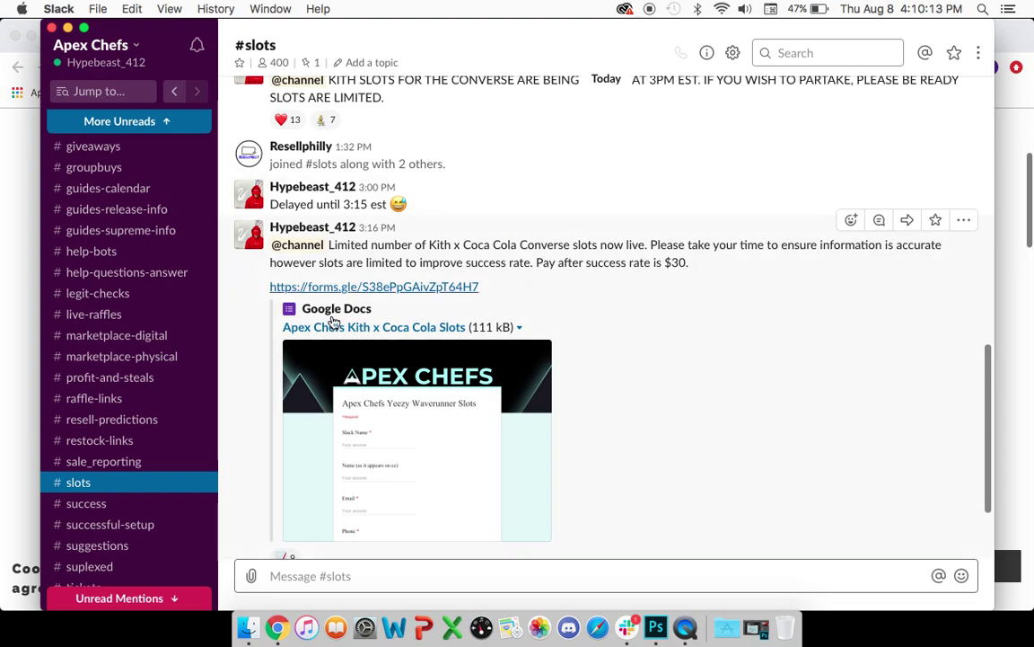
scroll(123, 521, down, 3)
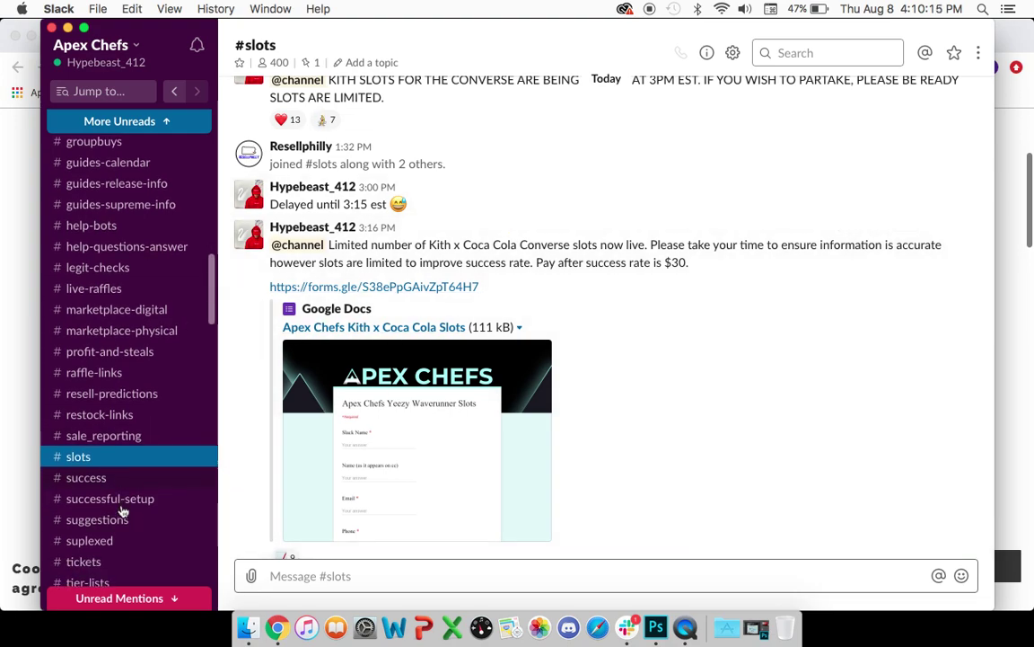
scroll(123, 511, down, 2)
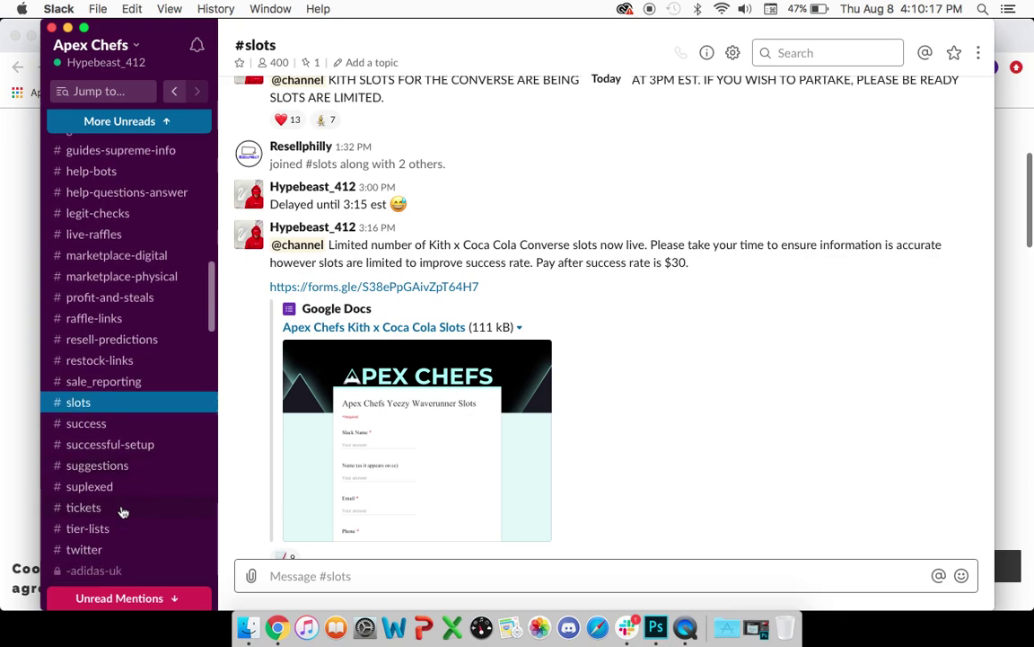
scroll(106, 472, down, 20)
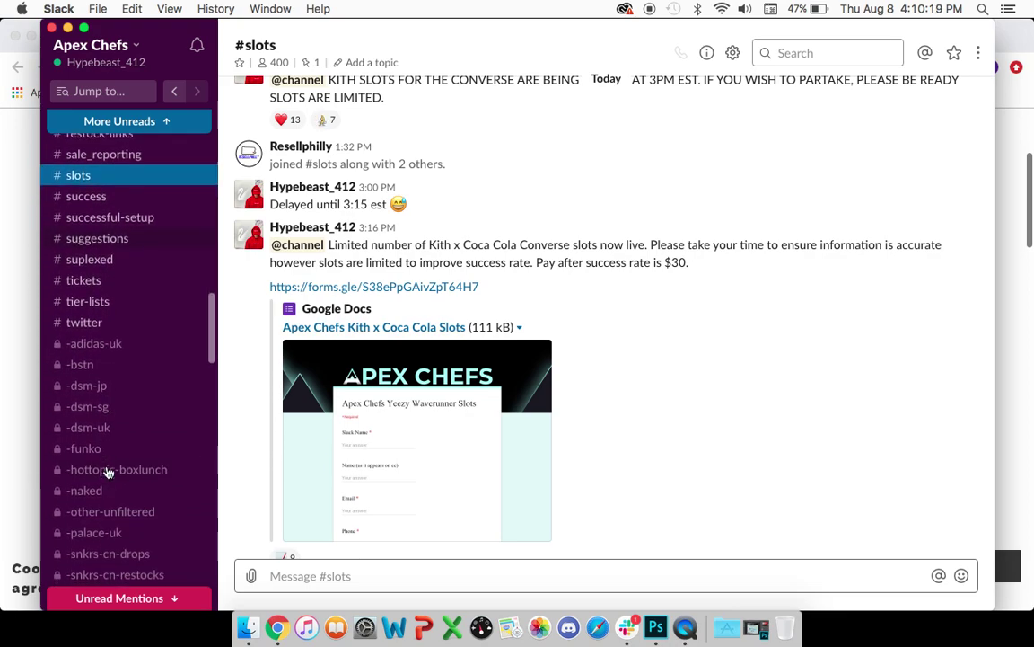
scroll(106, 471, down, 8)
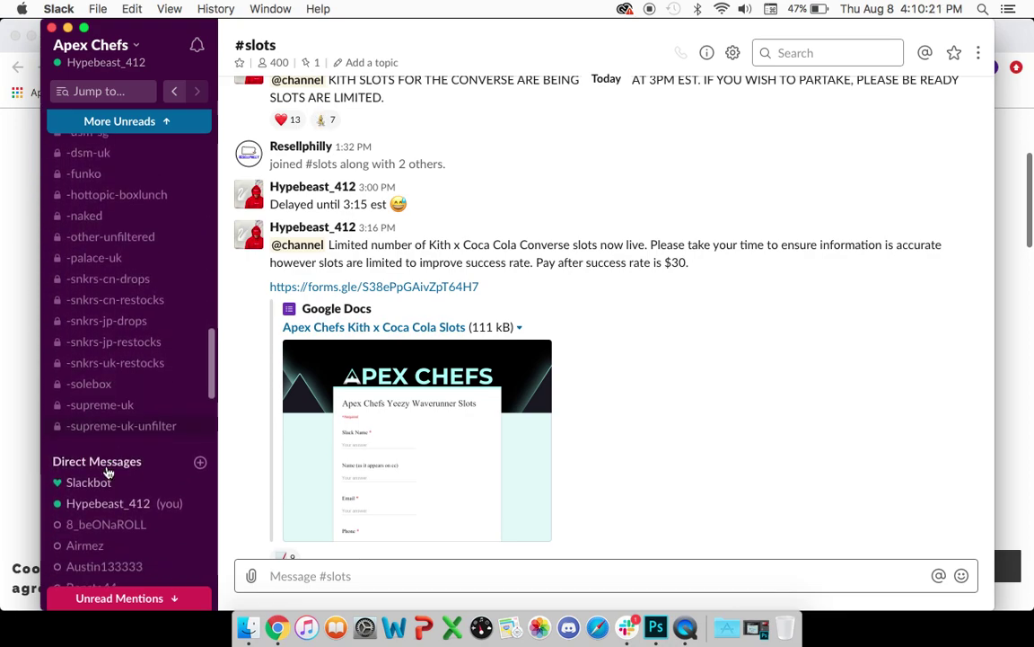
- Review the channel list back up from the regional monitors through the community channels to the US monitor channels
scroll(106, 472, up, 5)
scroll(106, 468, up, 20)
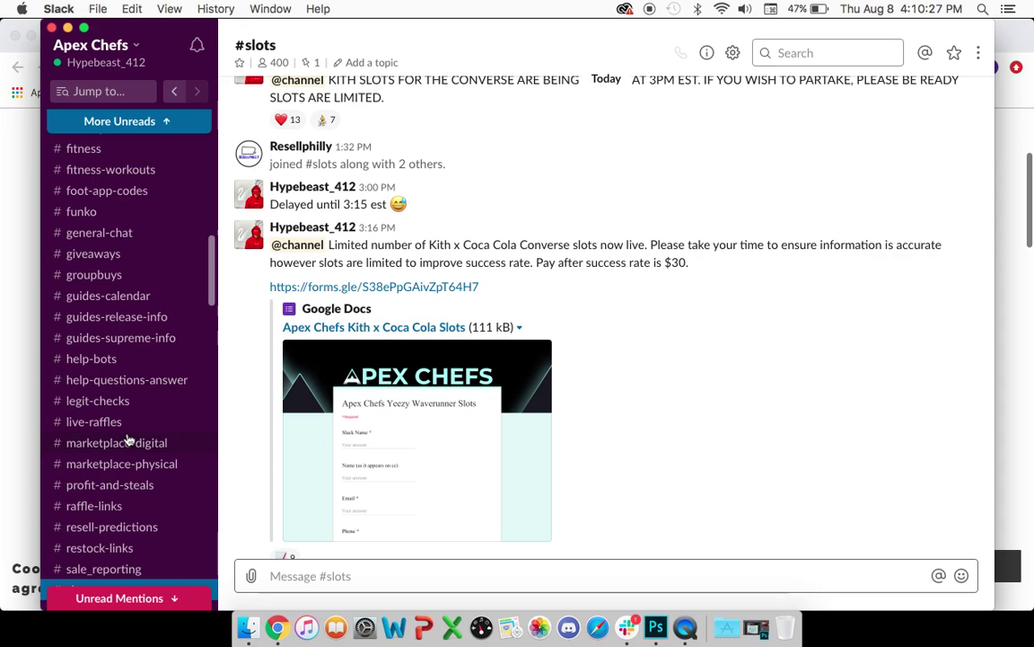
scroll(138, 400, up, 10)
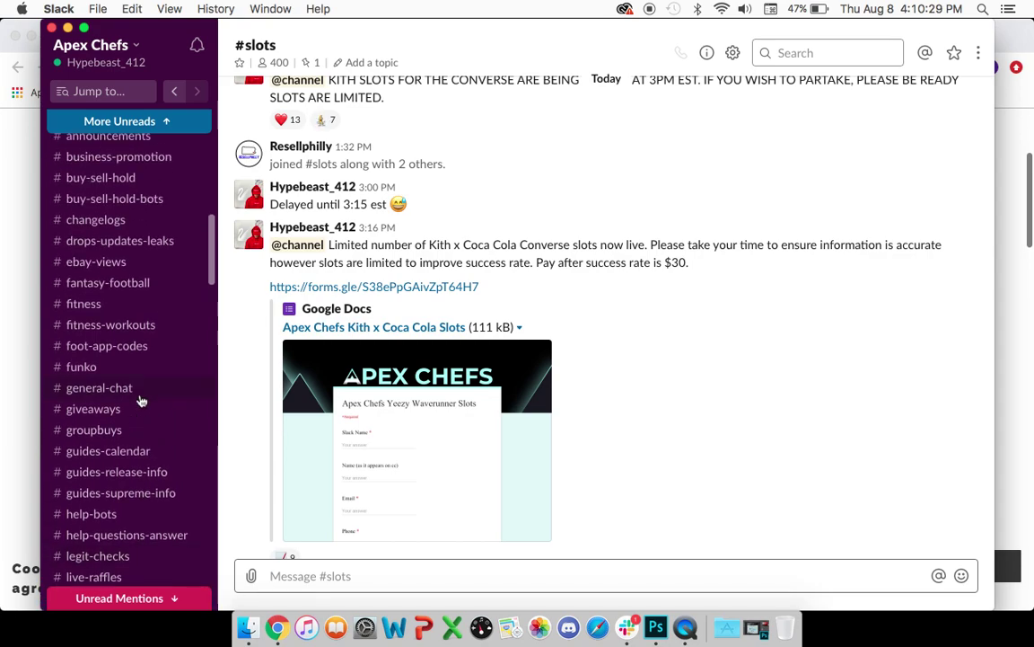
scroll(140, 400, up, 12)
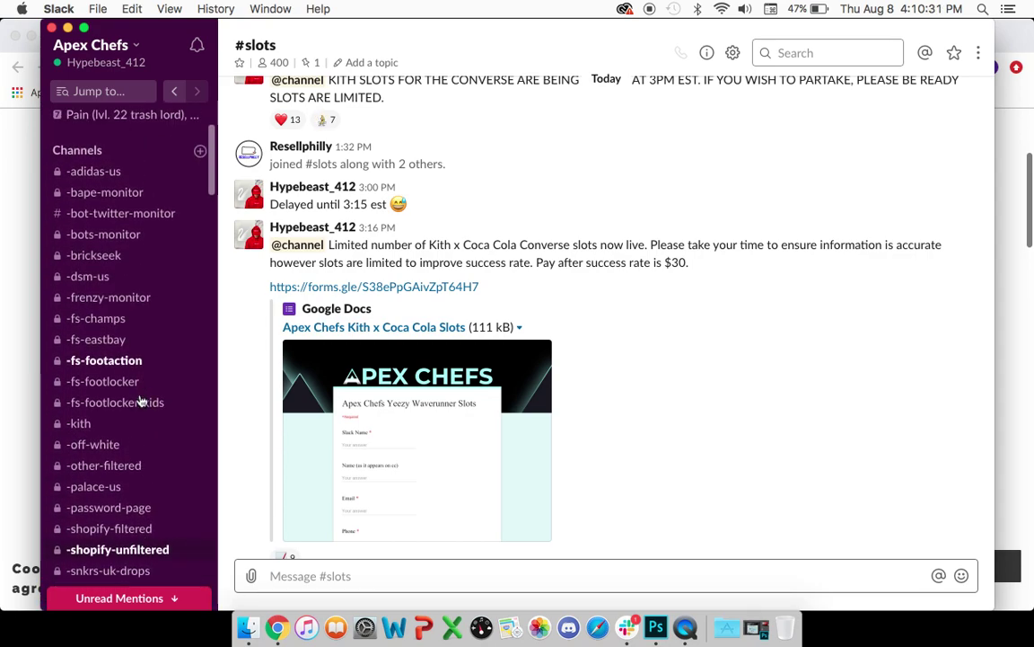
scroll(77, 368, down, 10)
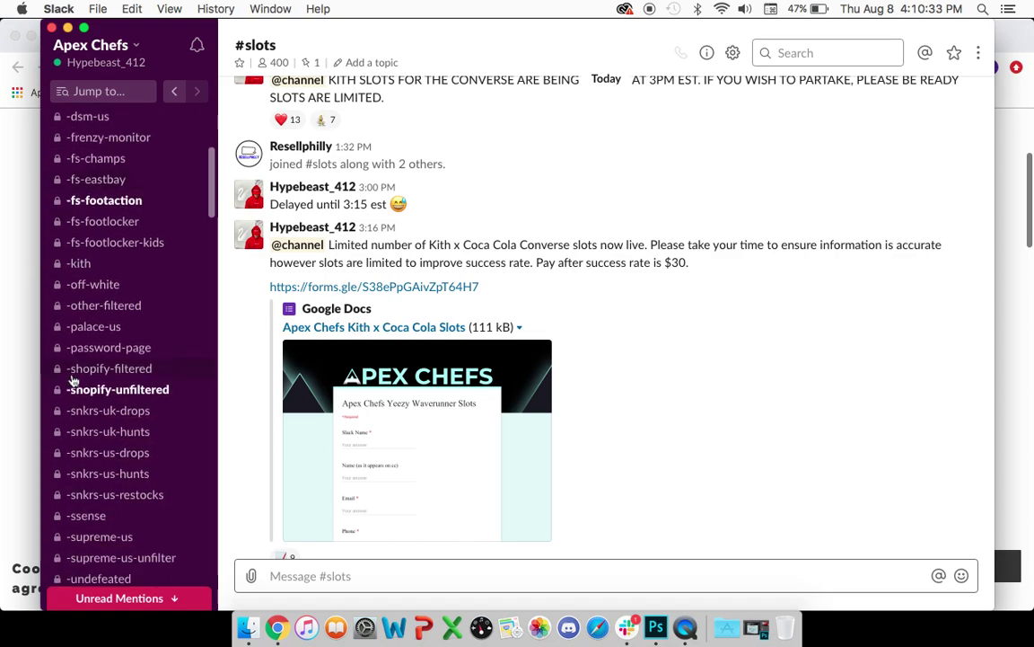
scroll(74, 381, down, 3)
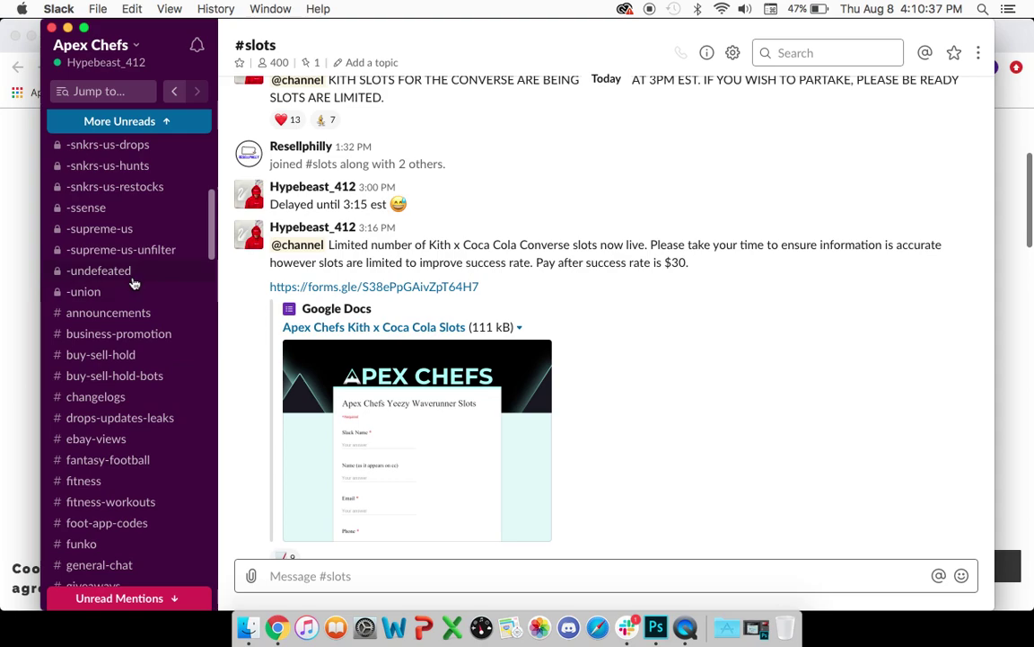
scroll(133, 284, up, 5)
scroll(132, 284, up, 1)
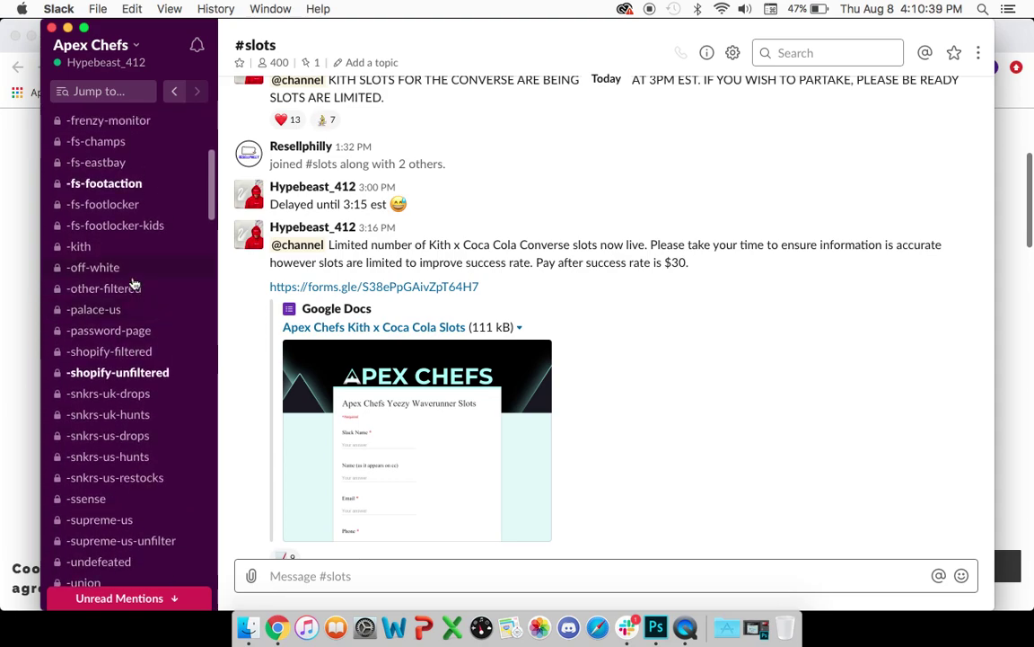
scroll(133, 284, up, 6)
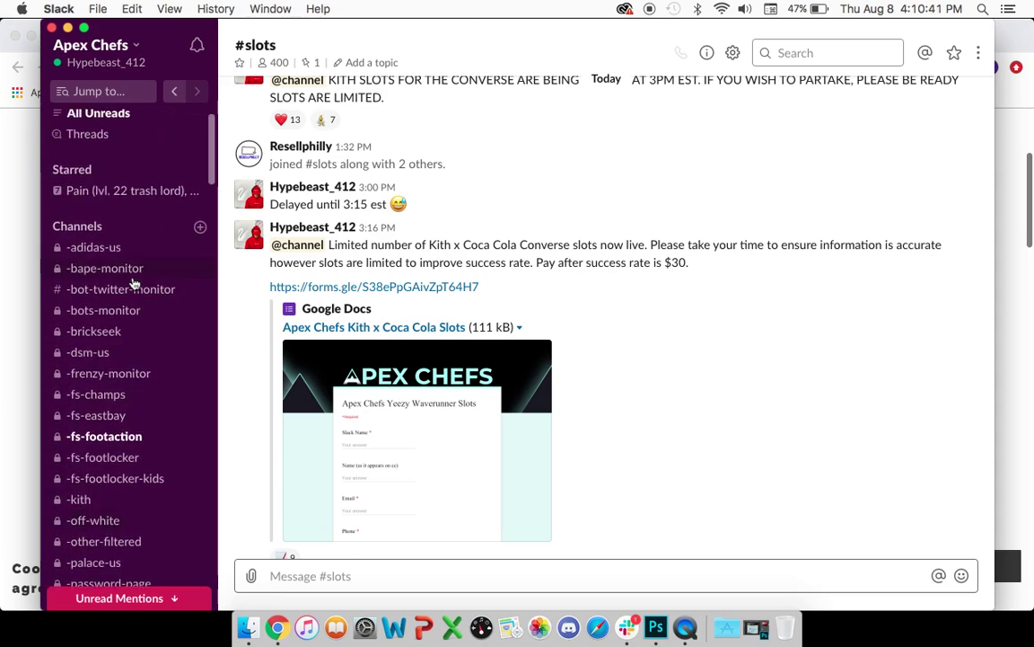
- Examine the monitor channels from -adidas-us to -union and continue to the community channels from #announcements onward
scroll(132, 351, down, 2)
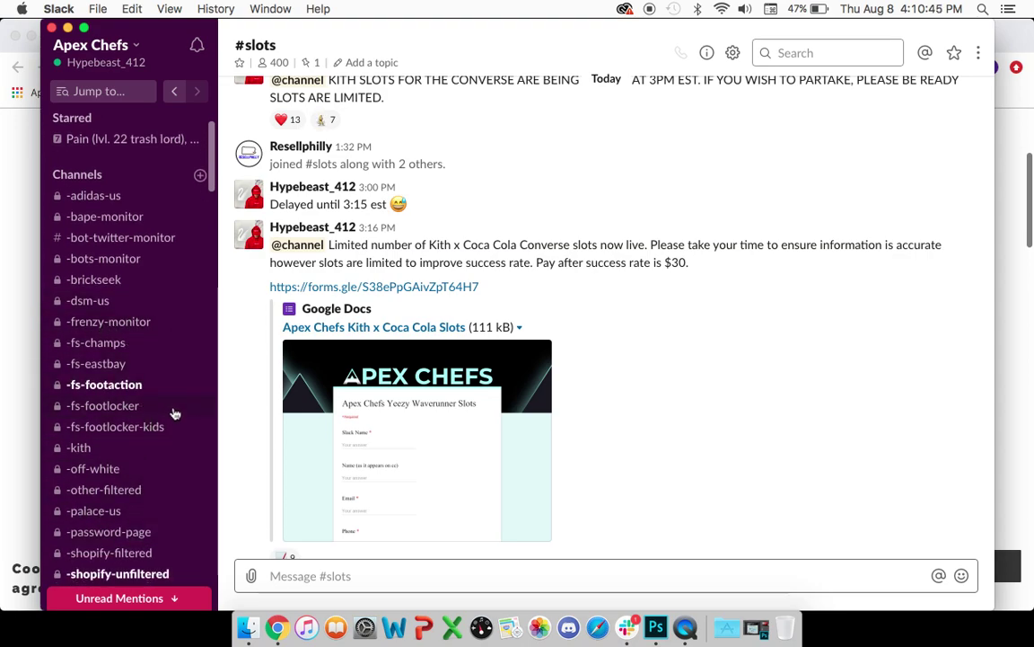
scroll(174, 413, down, 3)
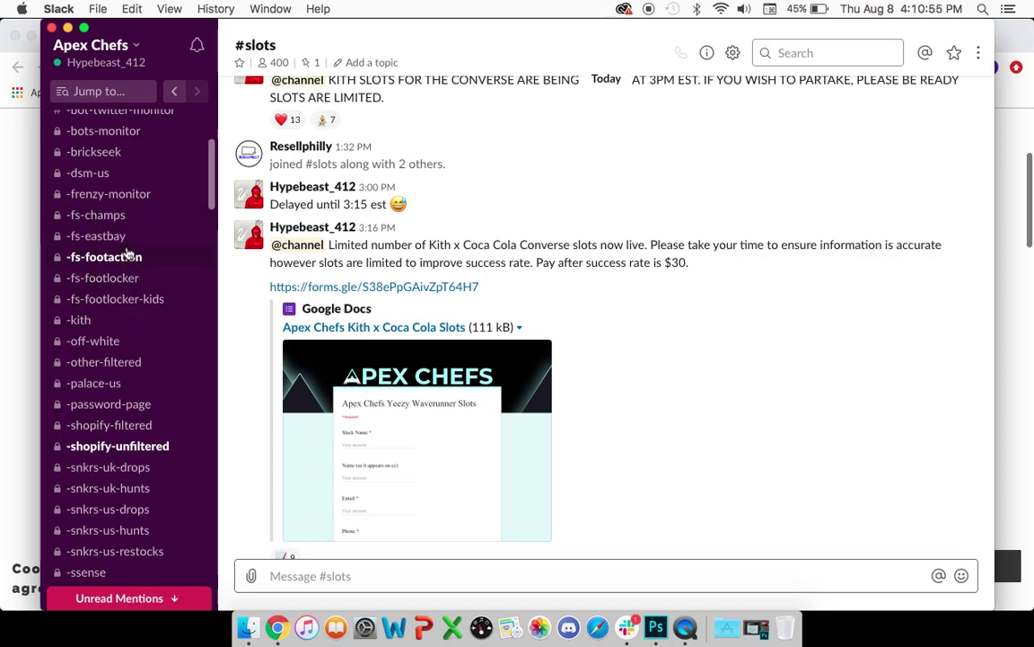
scroll(129, 254, up, 3)
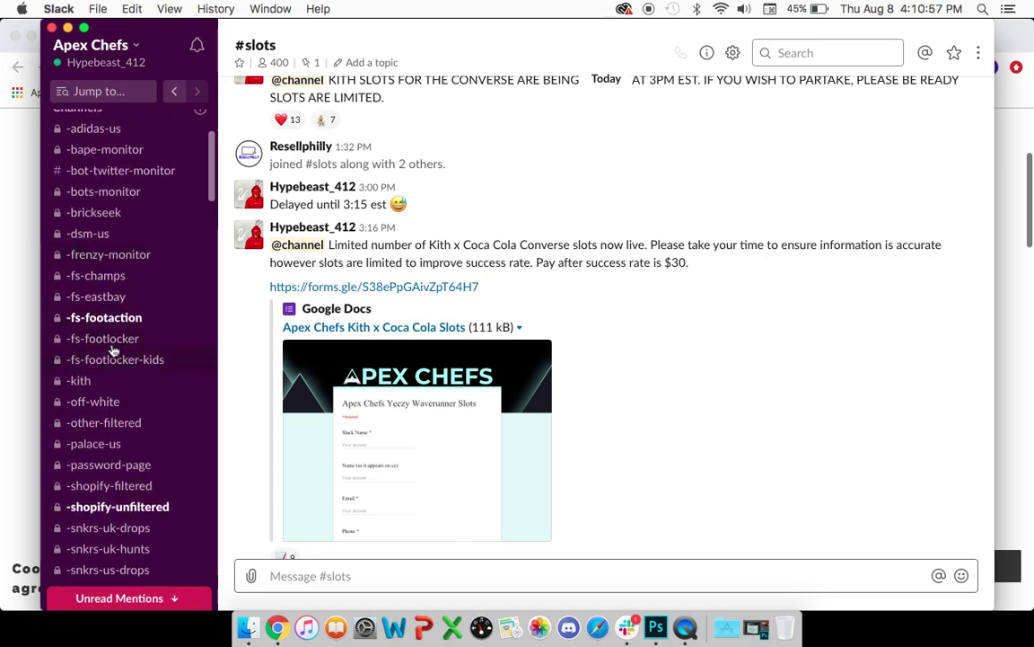
scroll(130, 191, up, 5)
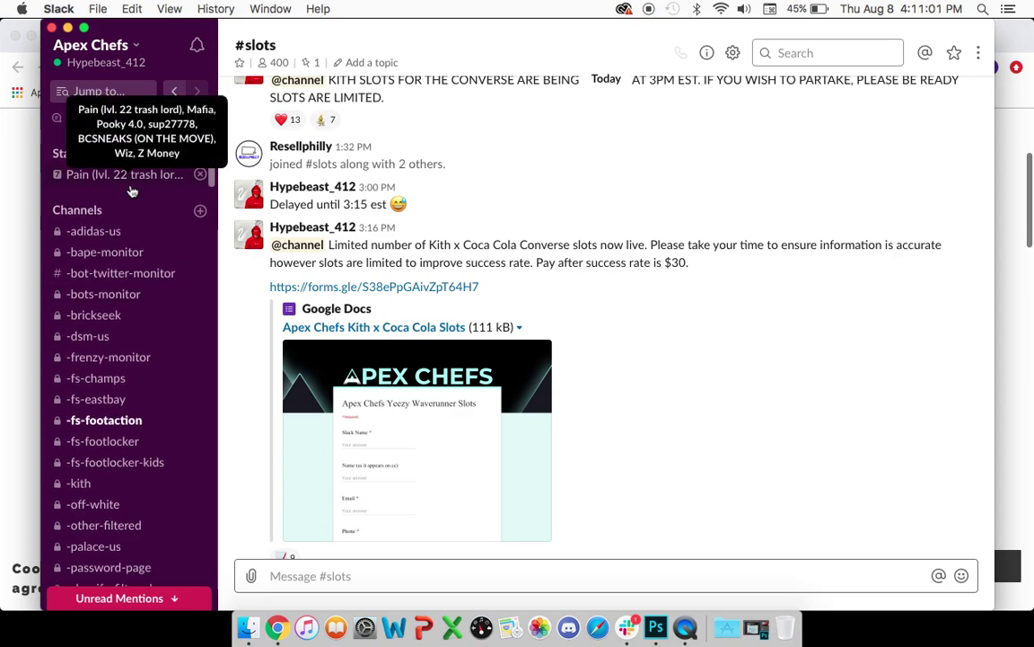
scroll(131, 191, up, 1)
scroll(137, 306, down, 15)
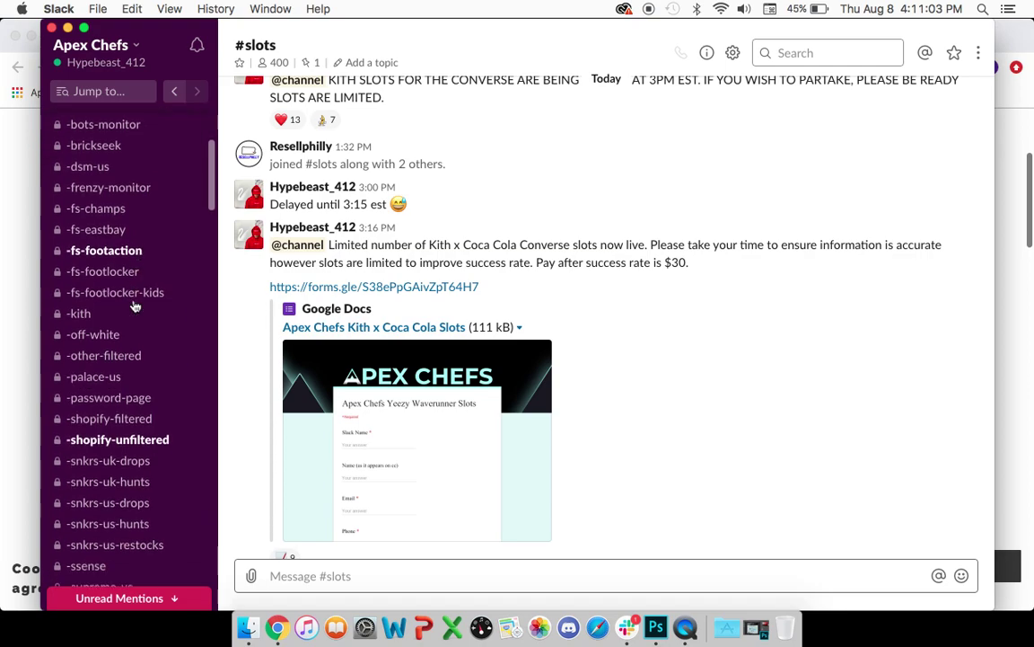
scroll(133, 307, down, 14)
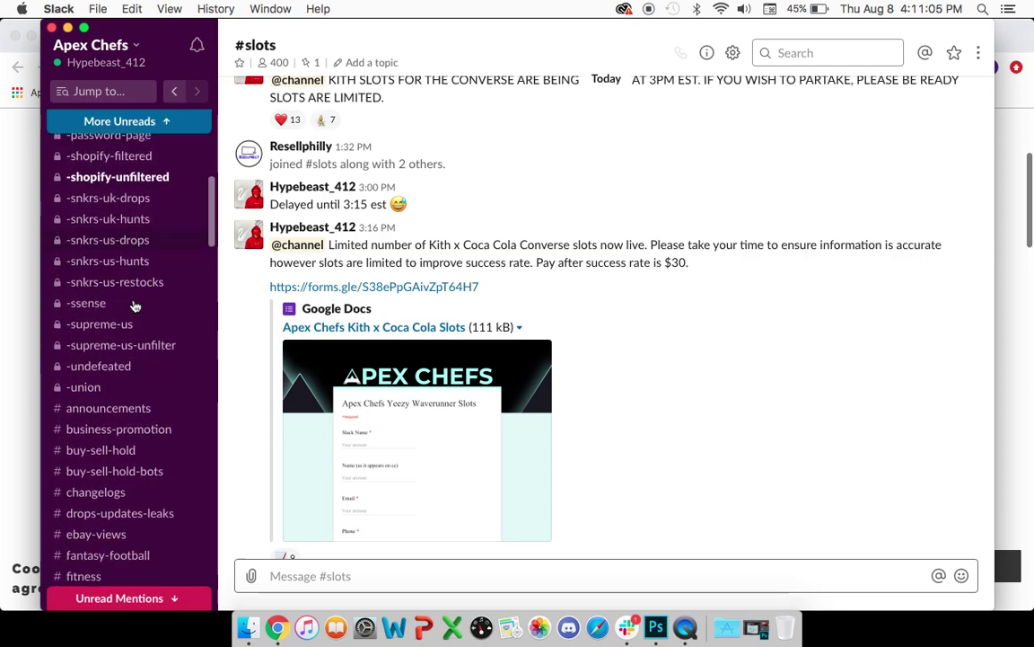
scroll(133, 306, up, 1)
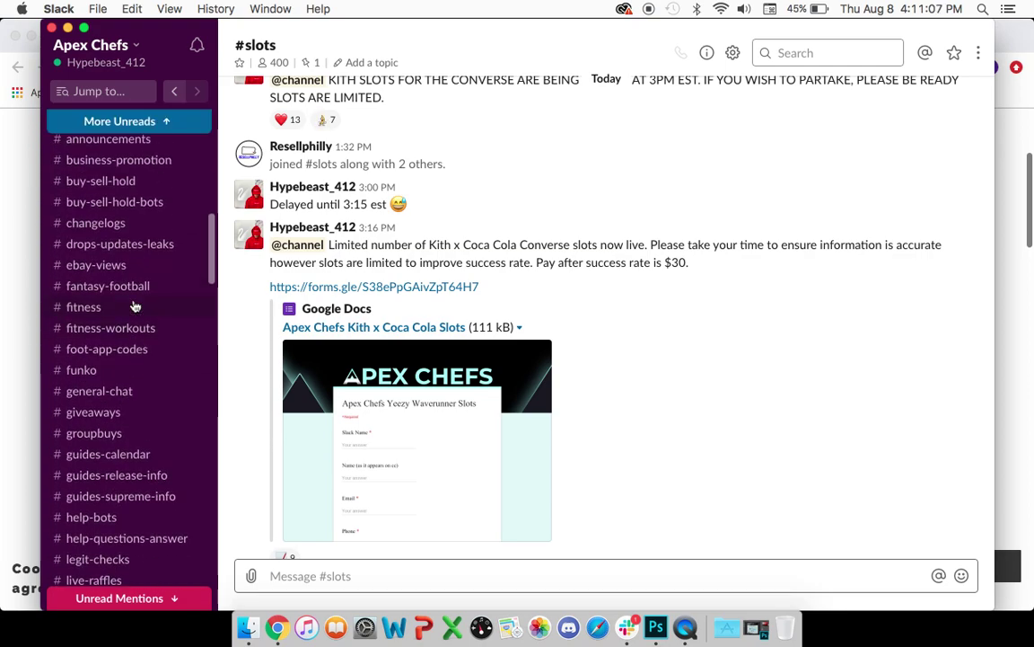